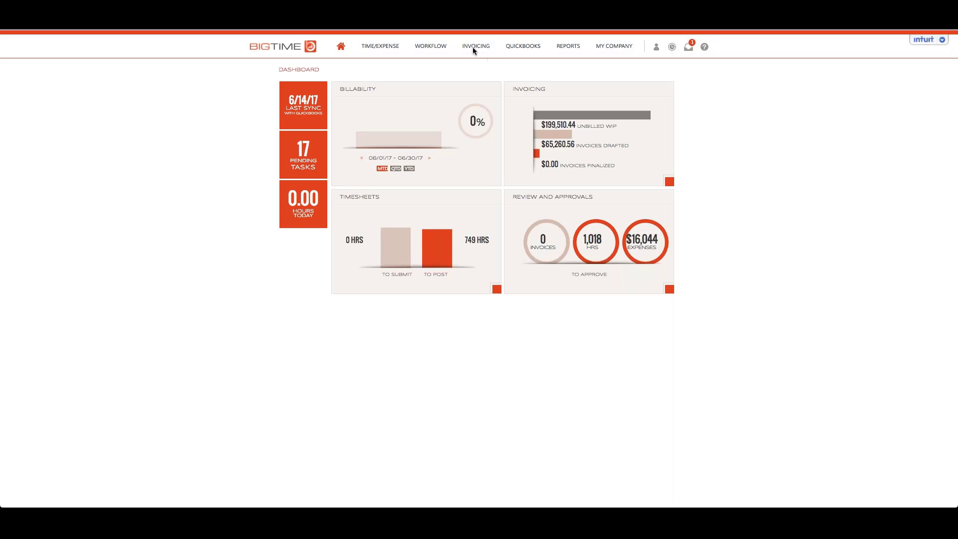
Step: Open the invoice configuration, try the firm address block's logo layouts and save it with the logo on top
mouse_move(476, 50)
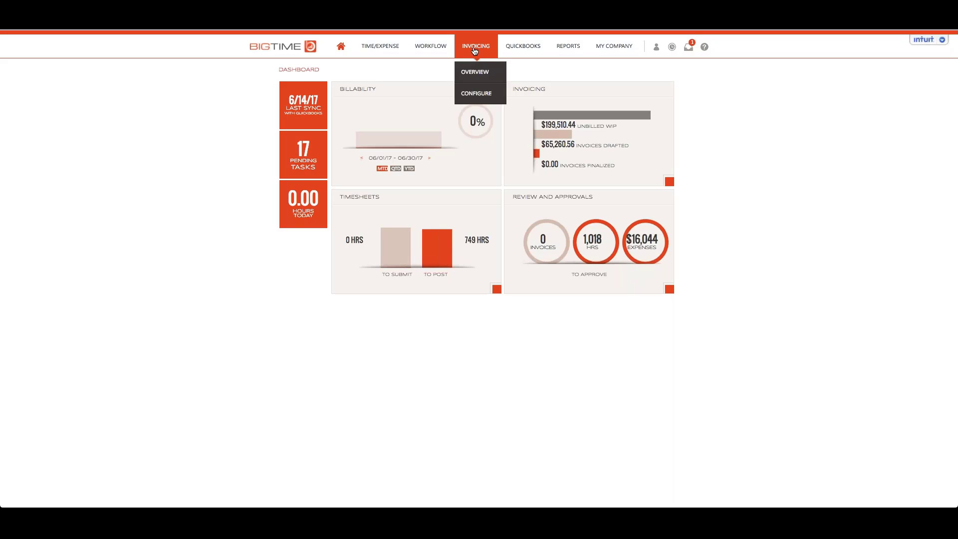
click(474, 70)
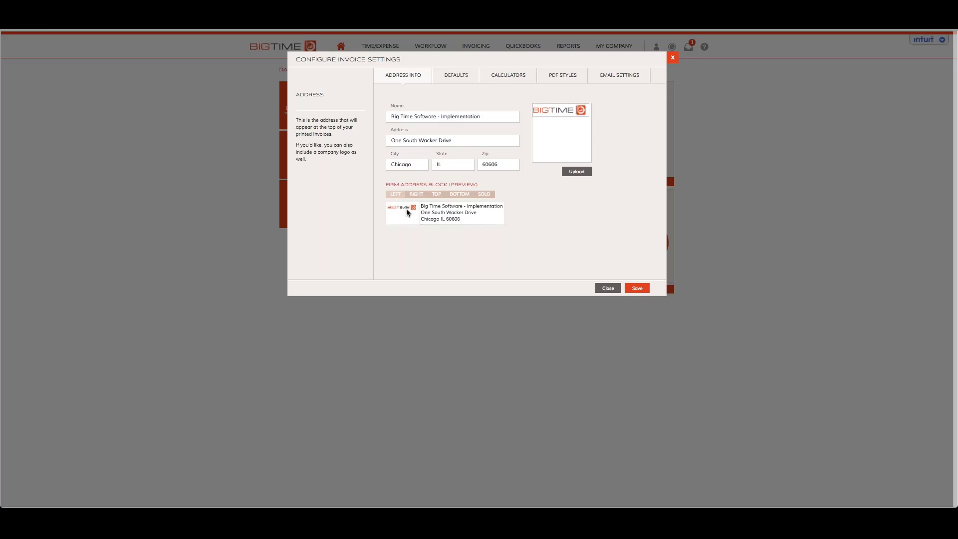
click(416, 195)
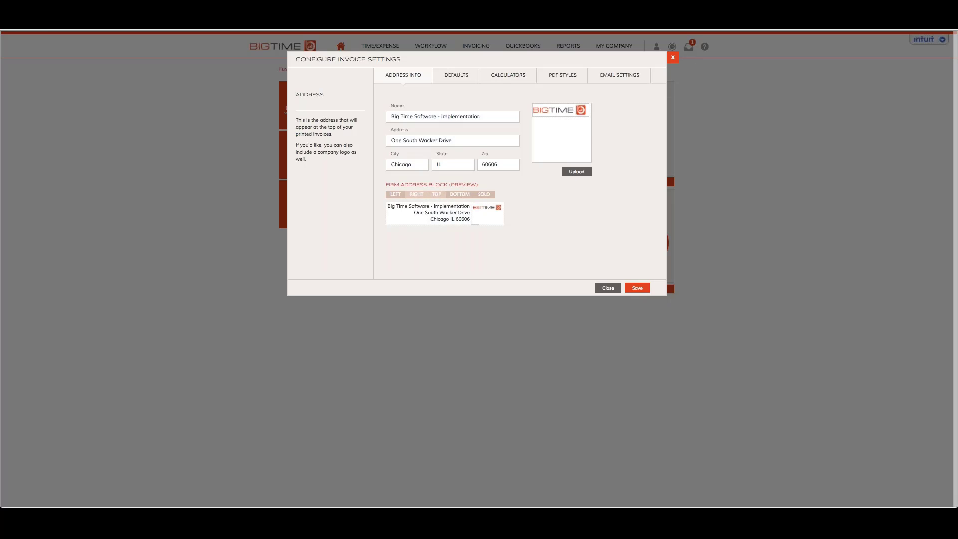
click(438, 196)
click(459, 194)
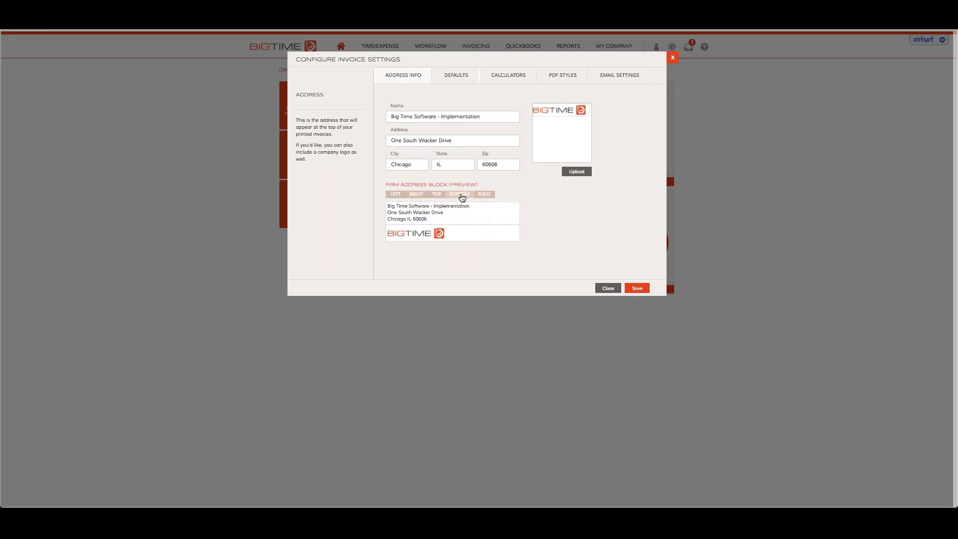
click(487, 195)
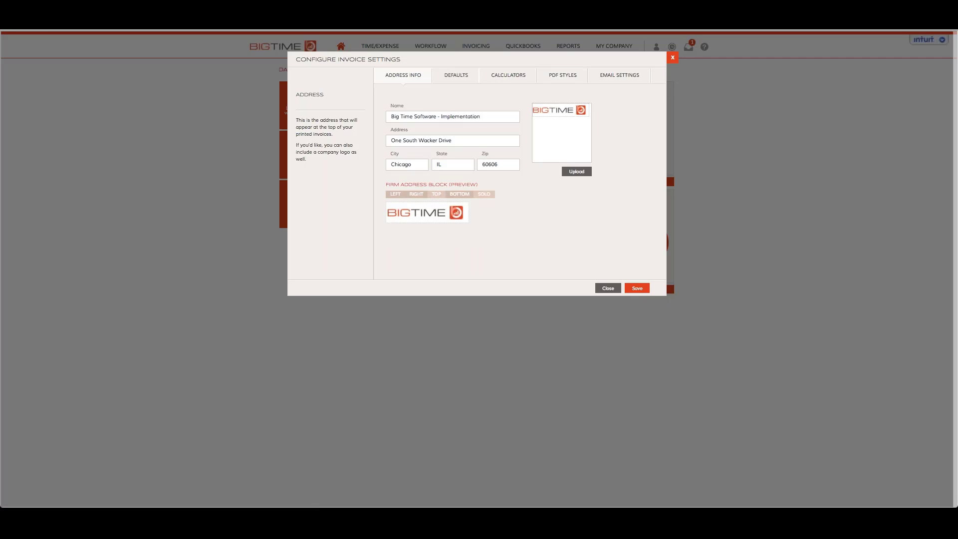
click(437, 194)
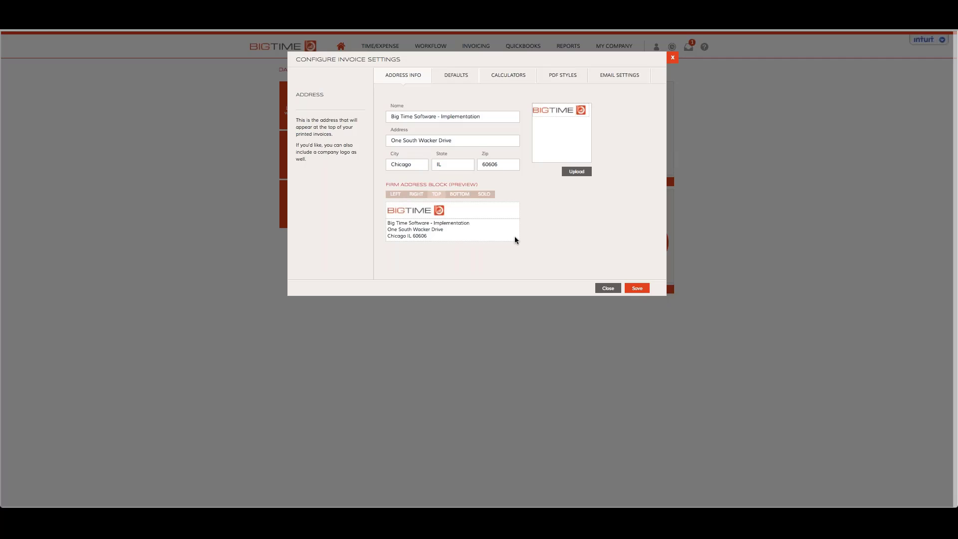
click(637, 288)
Step: In the invoice defaults, check the sales tax types, set the next invoice ID to 6000 and save
click(455, 76)
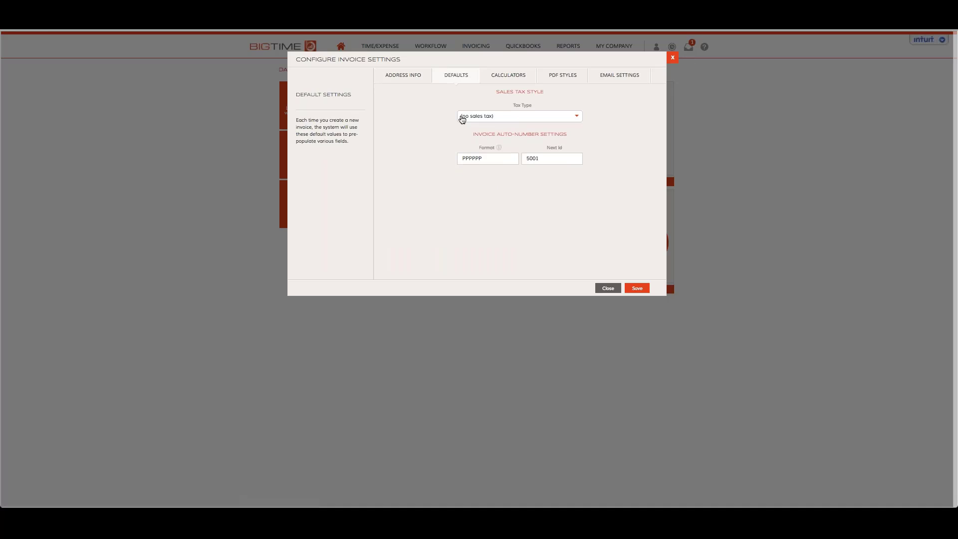
click(576, 118)
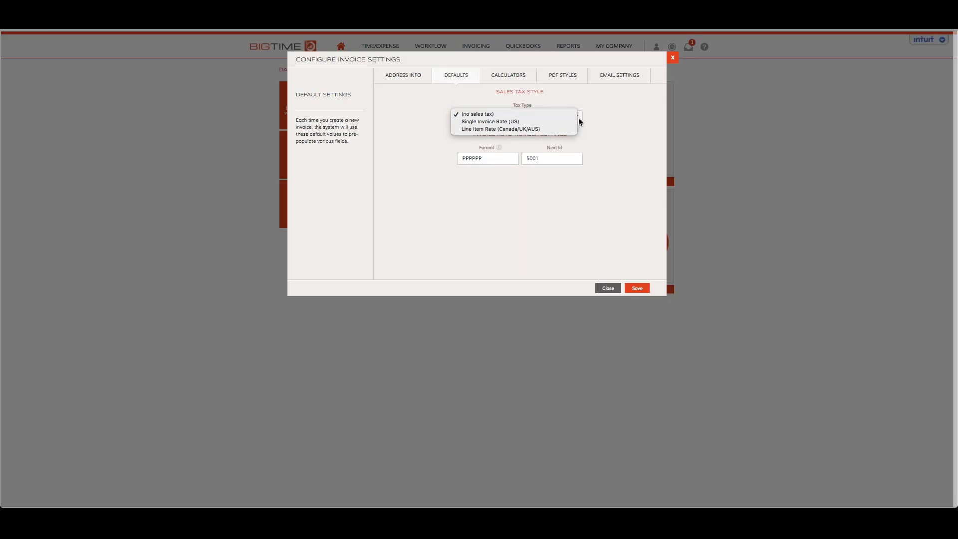
click(616, 131)
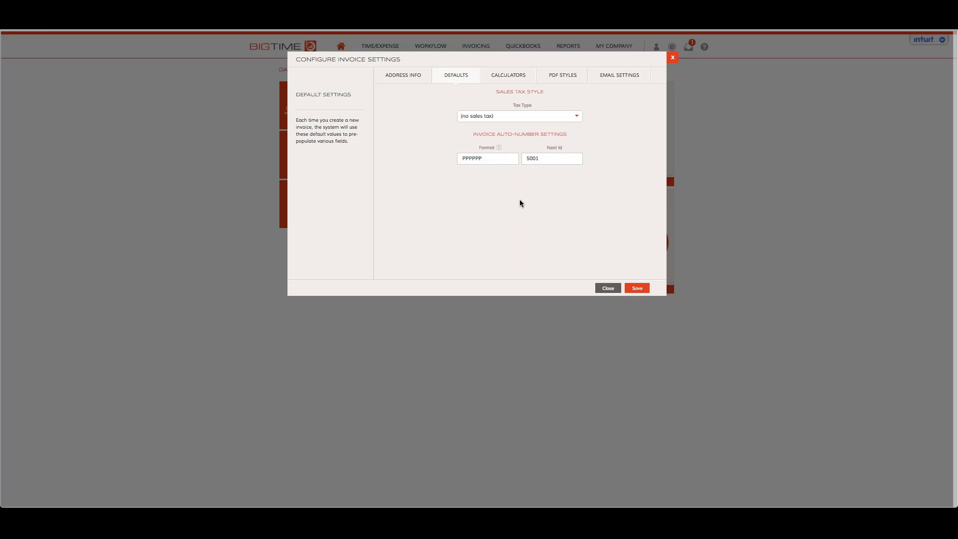
mouse_move(498, 148)
drag(553, 159, 520, 157)
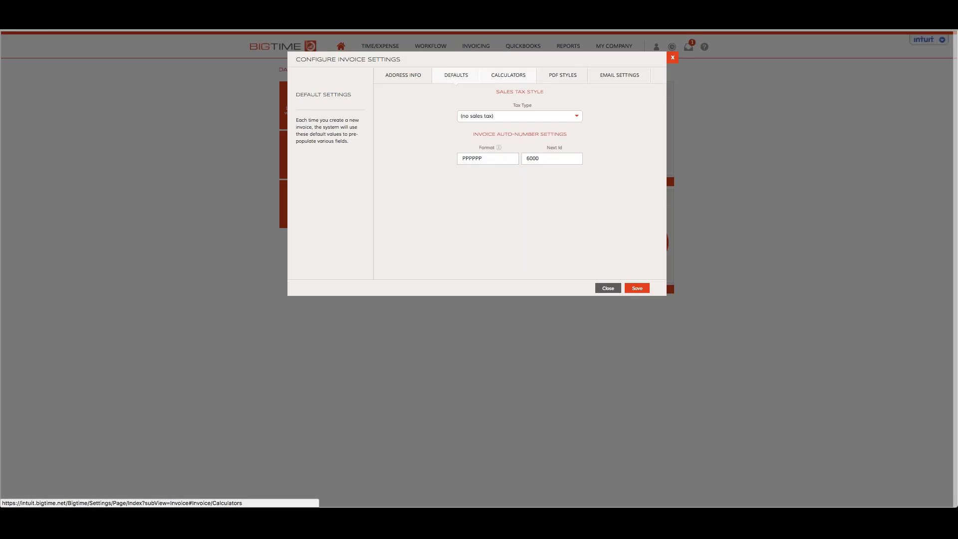
click(509, 76)
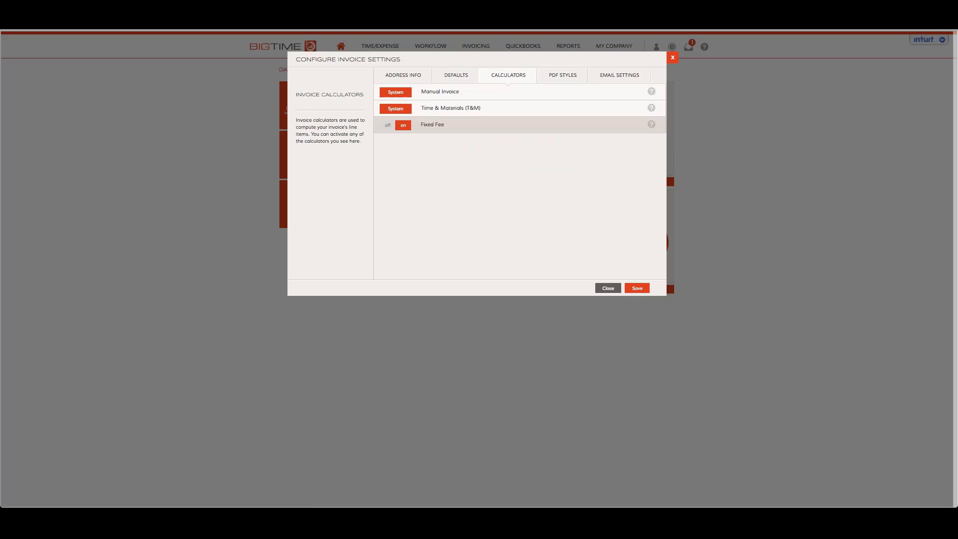
click(456, 76)
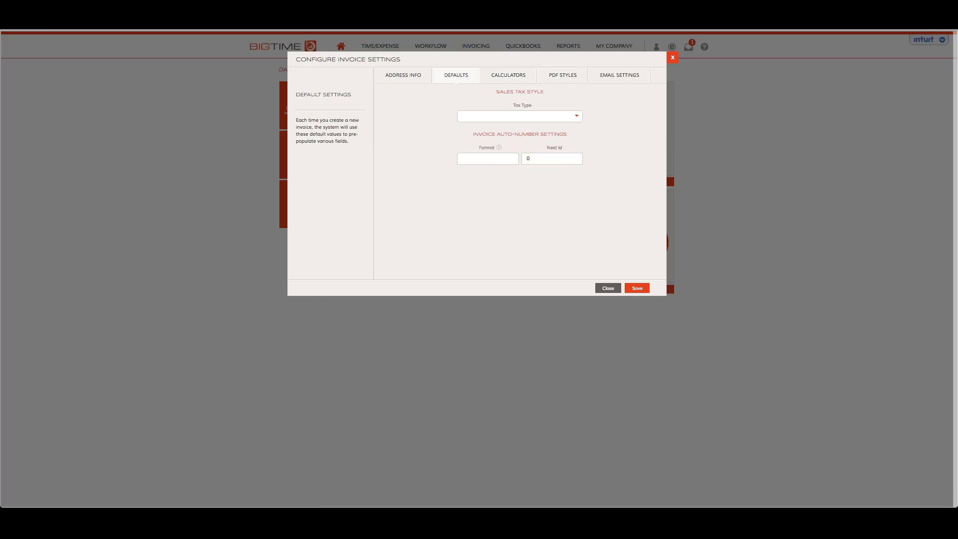
double_click(551, 159)
text(6000)
click(644, 289)
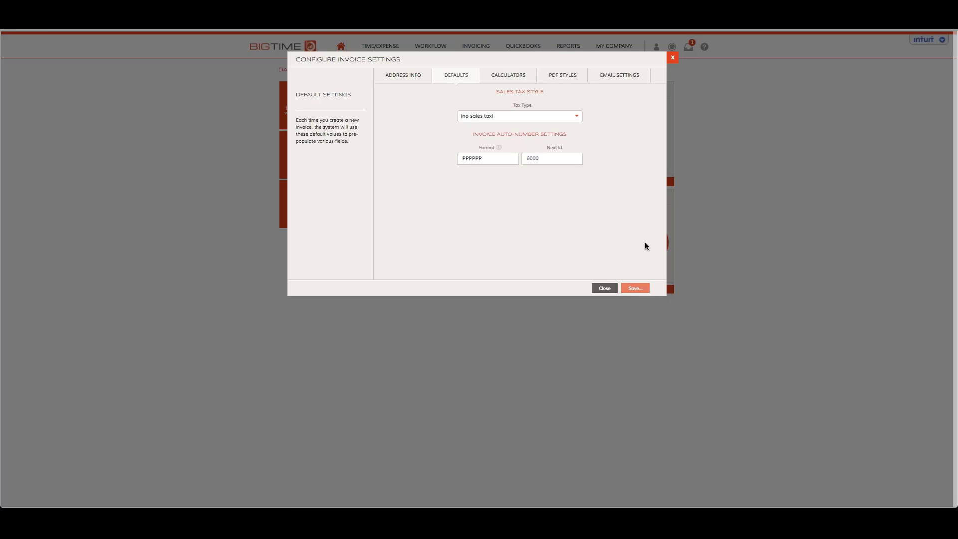
Step: Review the available invoice calculators and the list of invoice PDF styles
click(511, 75)
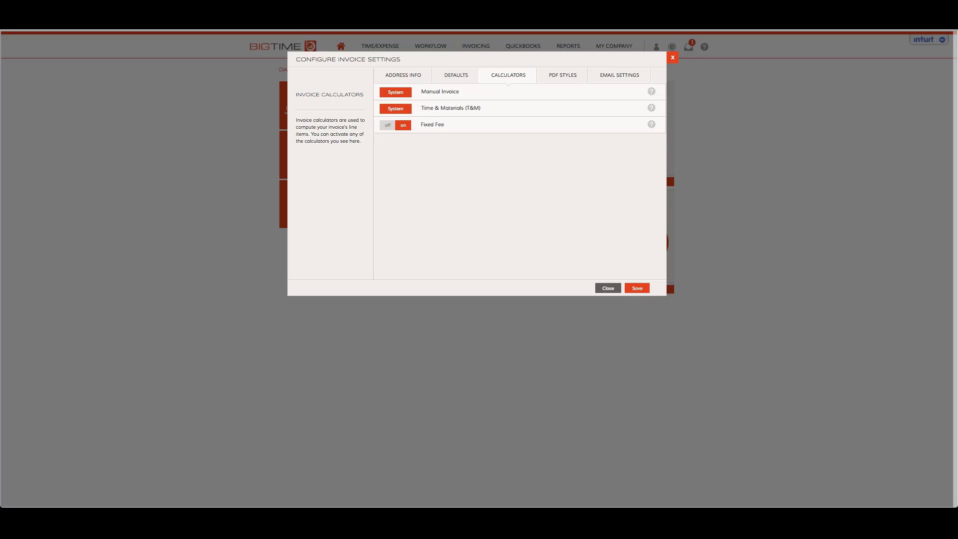
click(561, 76)
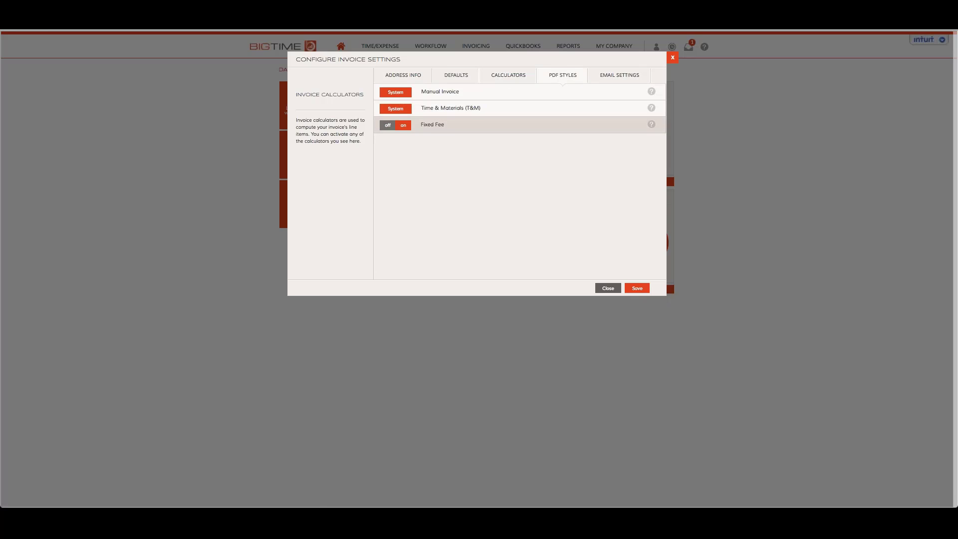
click(563, 76)
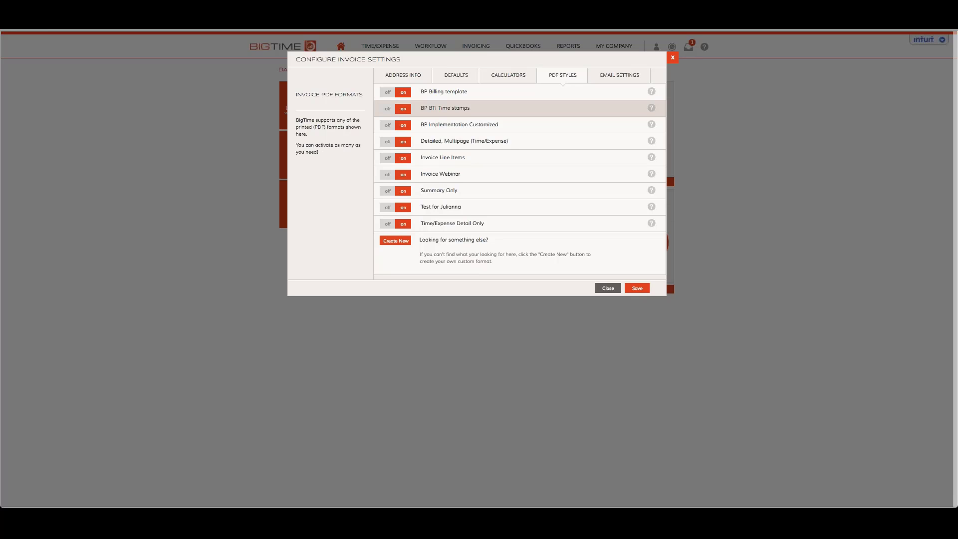
Step: Create a new invoice PDF style named "June Invoice Template" with the description "Time & Materials - Description Here"
click(395, 241)
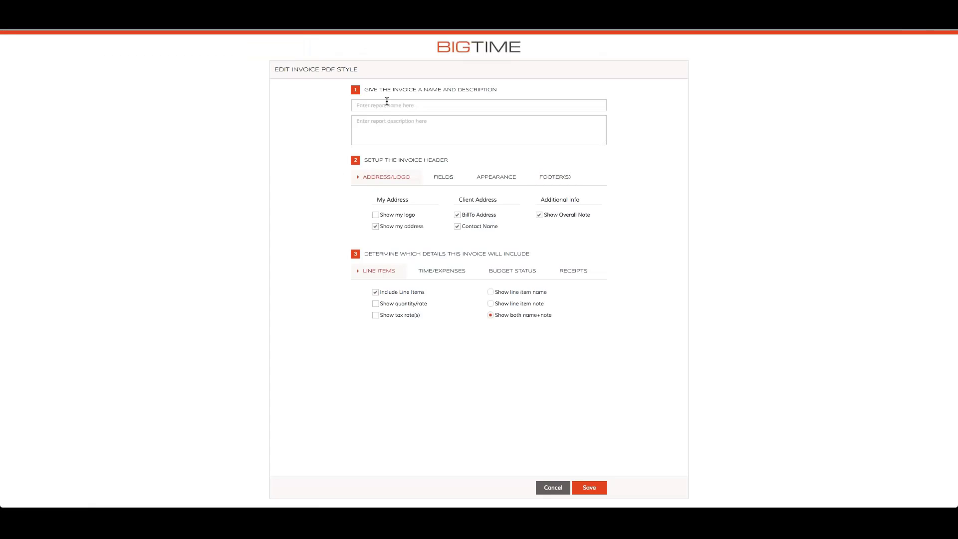
click(391, 107)
text(June Invoice Template)
click(486, 134)
text(TIme &)
key(BackSpace)
key(BackSpace)
key(BackSpace)
text(ime & Materia)
text(- Description Here)
Step: Show the company logo in the invoice header and set its position to Top
click(377, 215)
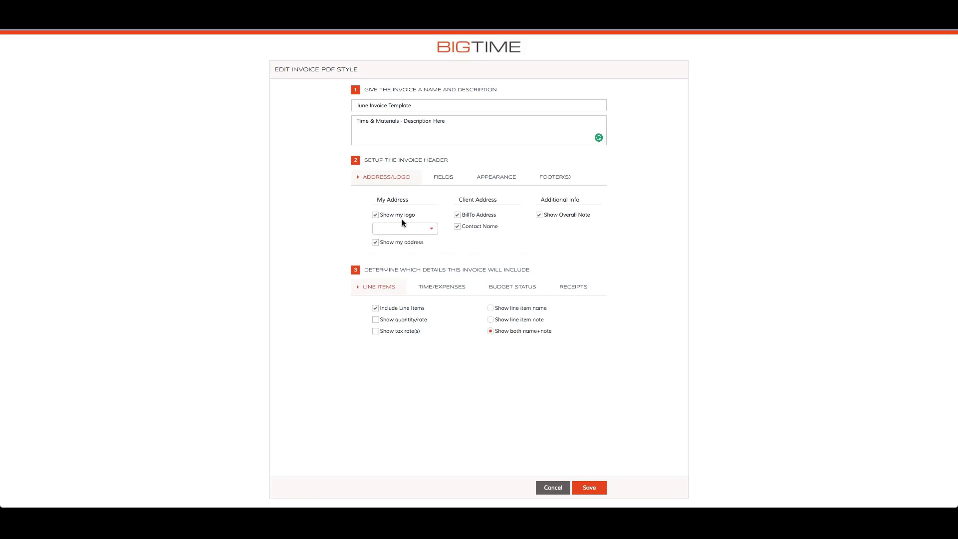
click(431, 230)
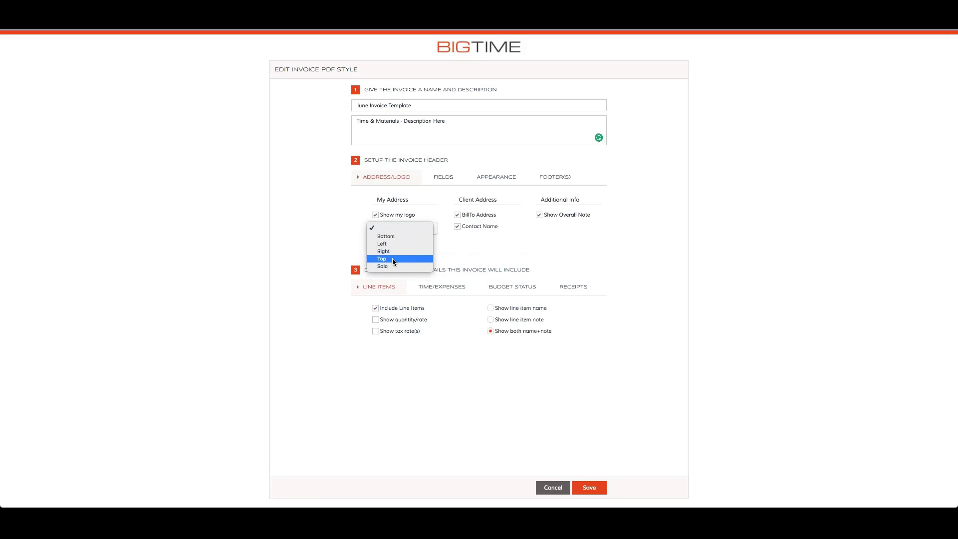
click(393, 259)
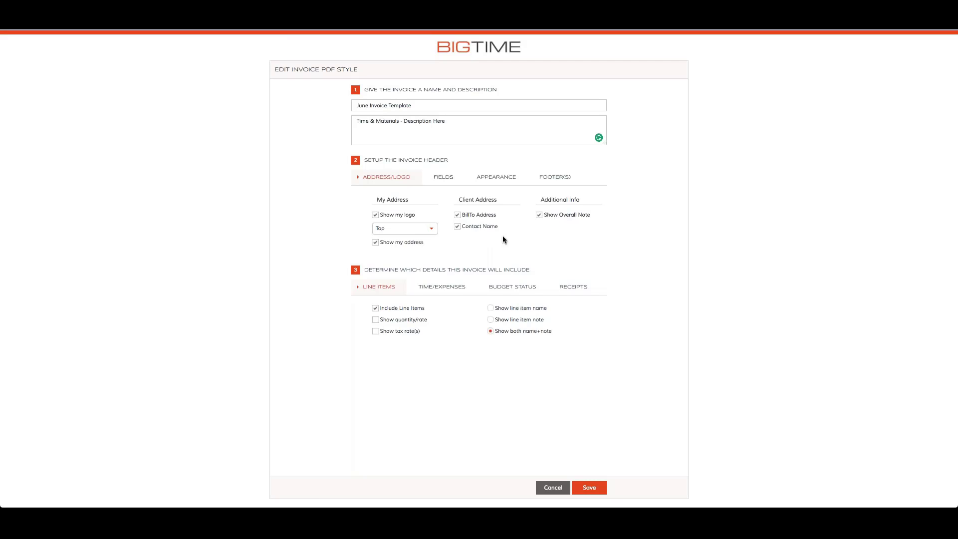
Step: In the header fields, exclude Total amount due and include Invoice terms, PO Number and Project name
click(443, 176)
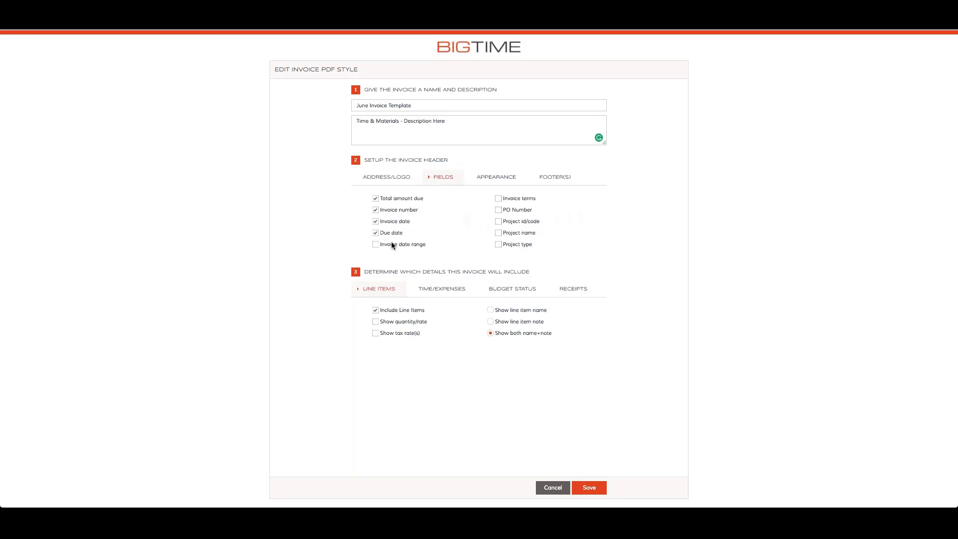
click(376, 198)
click(497, 198)
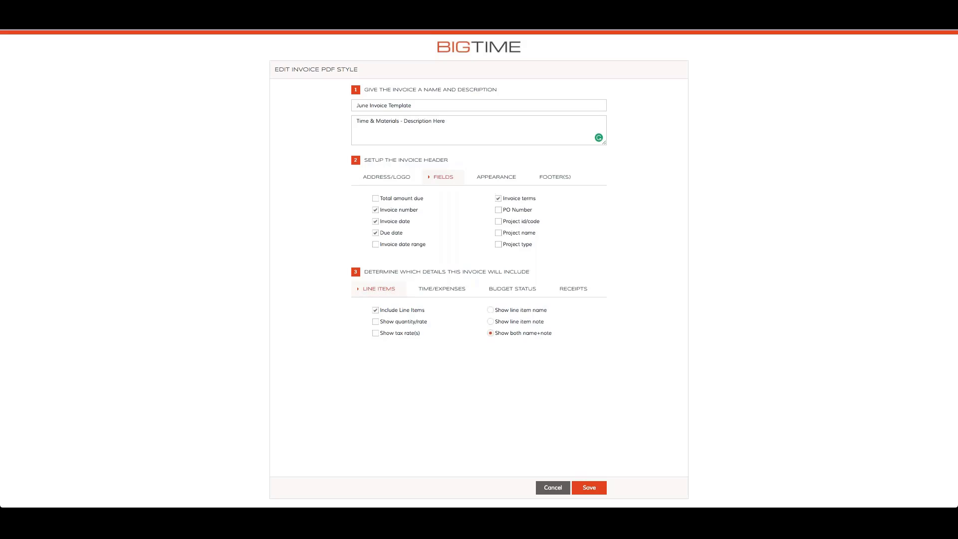
click(499, 210)
click(500, 234)
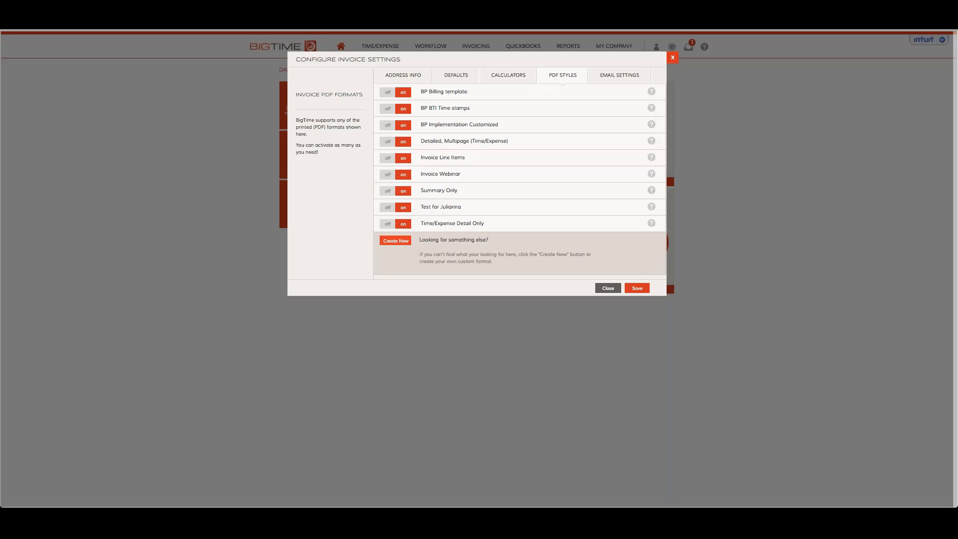
Step: Close the invoice settings and examine the ID and default invoice notes of Acme Corp.'s Anvil Project Management project
click(673, 57)
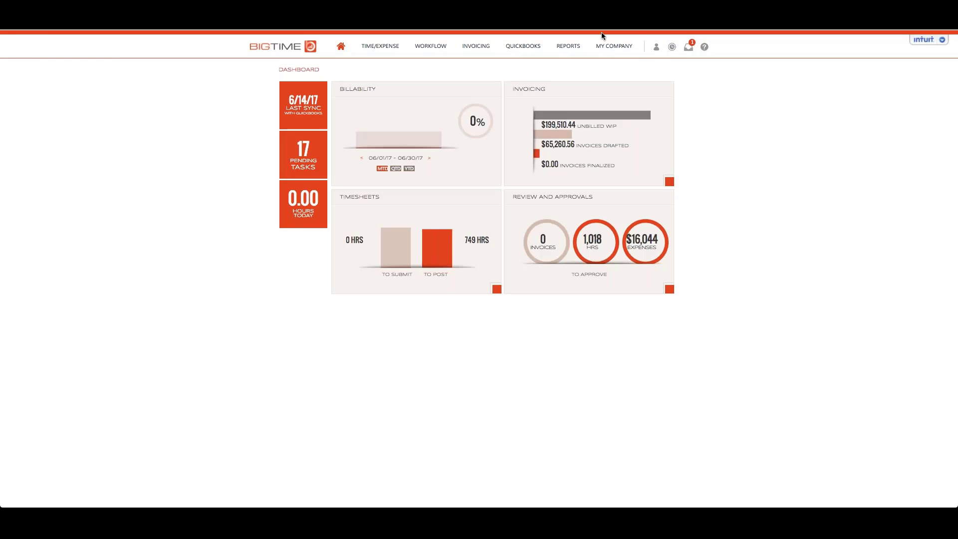
mouse_move(614, 46)
click(613, 85)
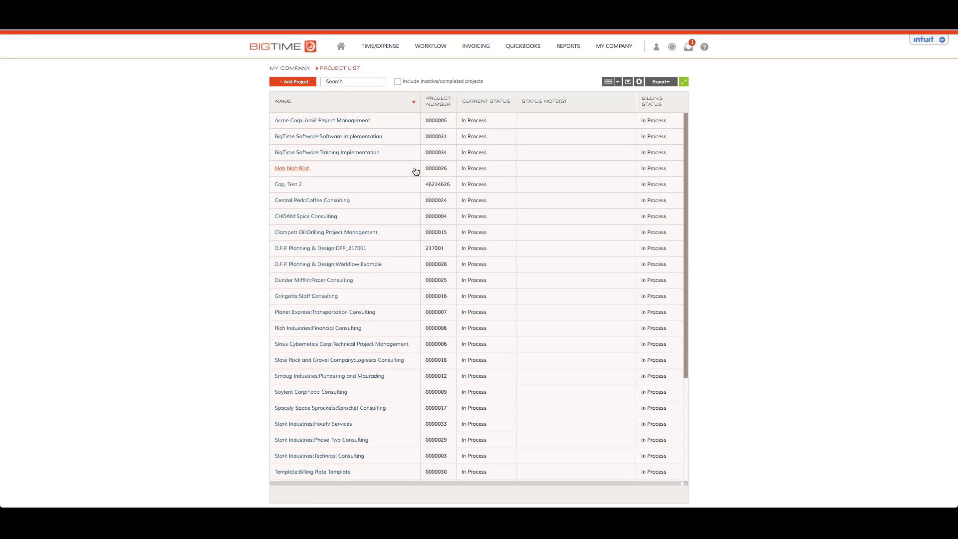
click(429, 120)
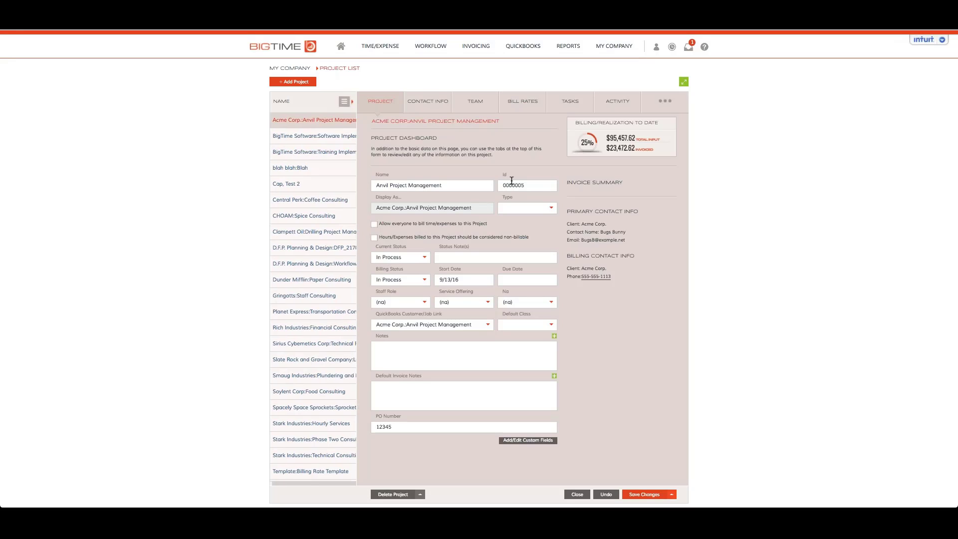
drag(512, 186, 546, 190)
click(435, 394)
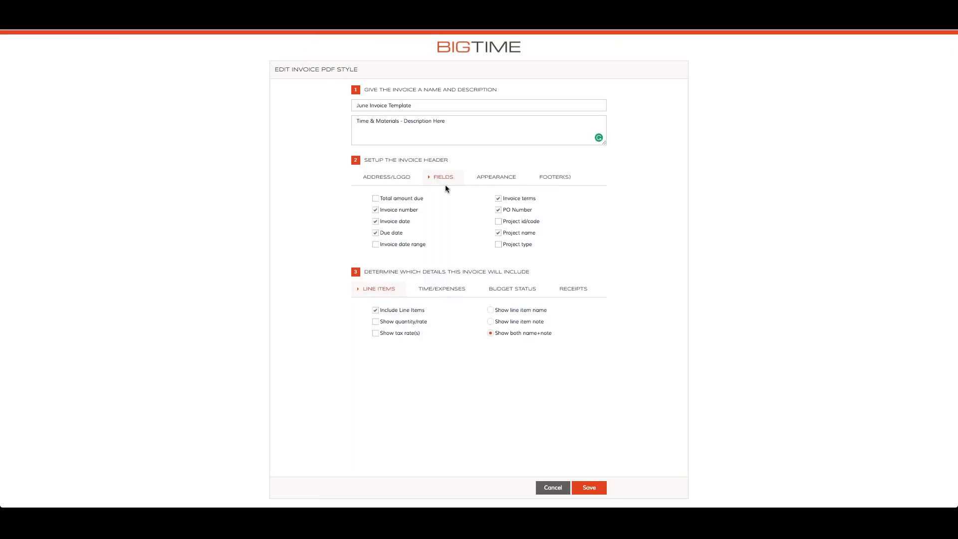
Step: Set the invoice header's envelope format to none and its font to Calibri, and check the font size and color scheme options
click(489, 178)
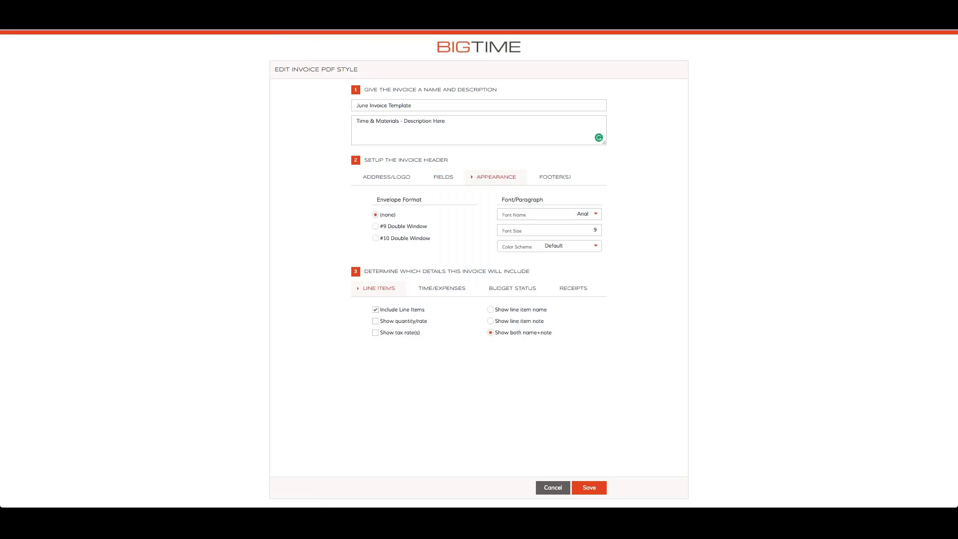
click(399, 229)
click(379, 219)
click(597, 215)
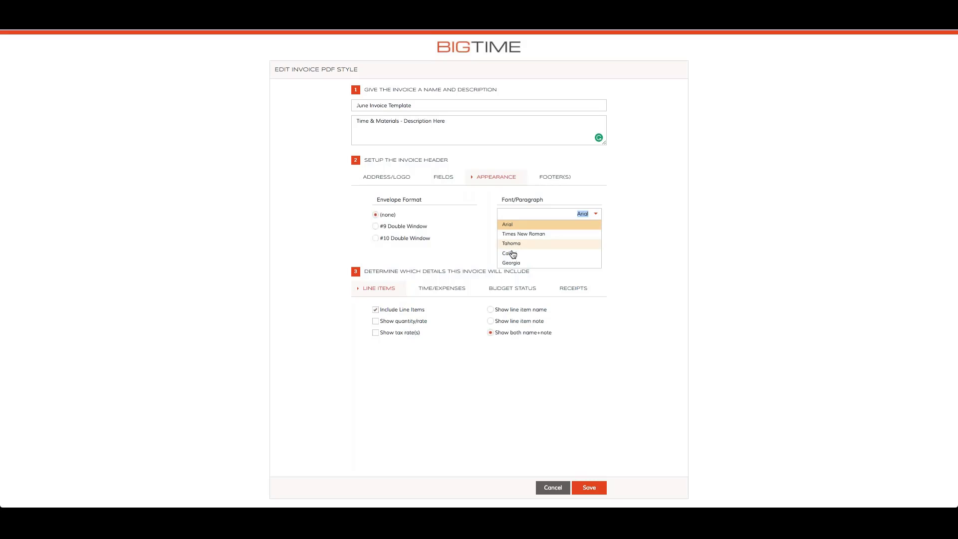
click(574, 255)
click(597, 215)
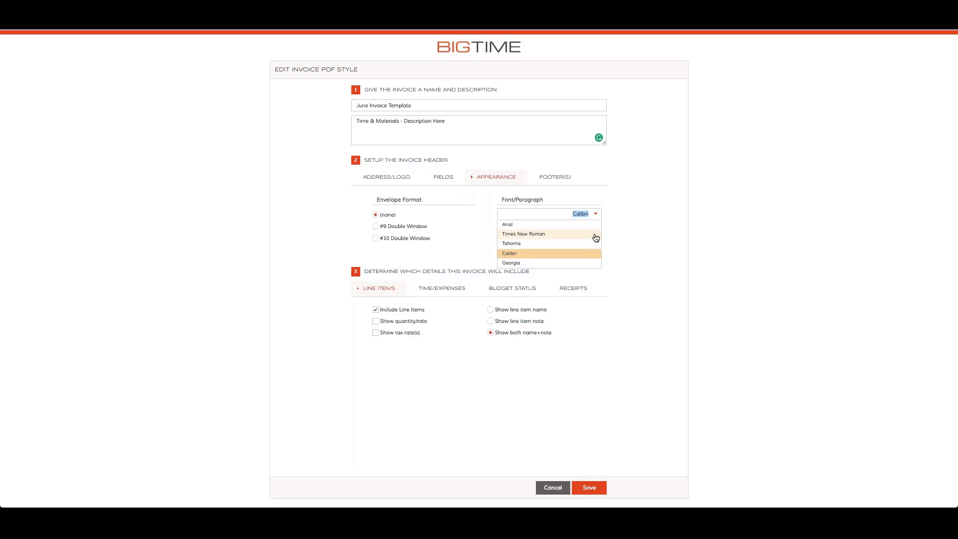
click(631, 252)
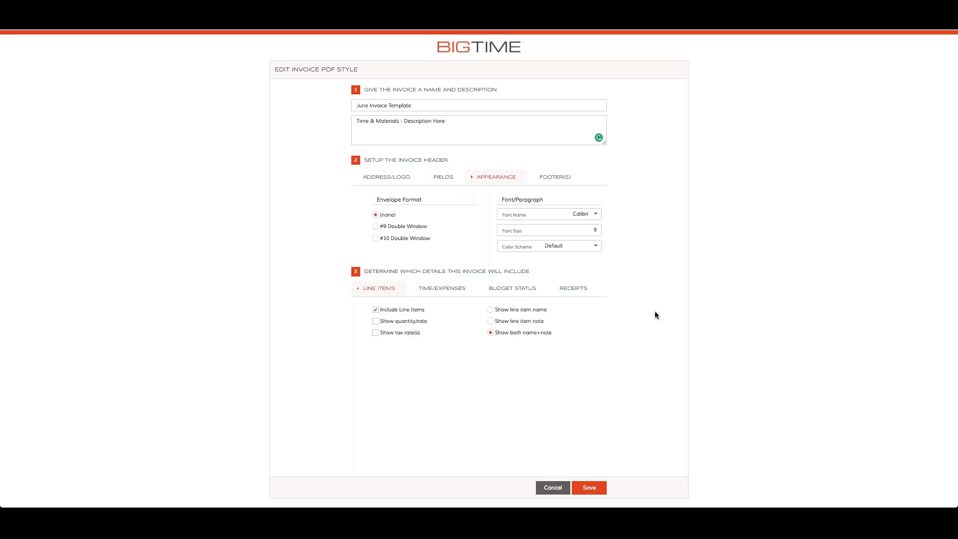
drag(583, 231, 606, 230)
click(598, 248)
click(543, 252)
Step: Add the page numbering "$p of $P" to the invoice footer for all pages
click(559, 177)
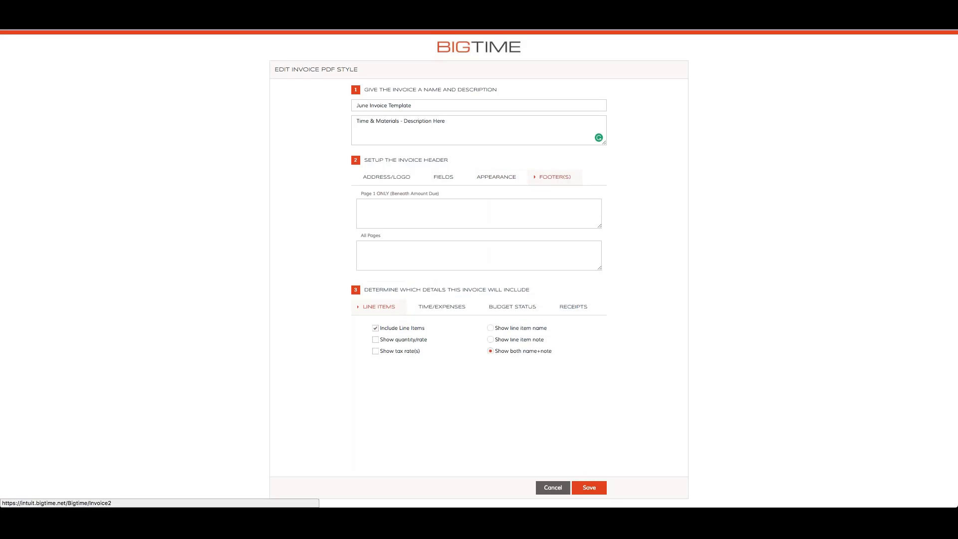
click(499, 258)
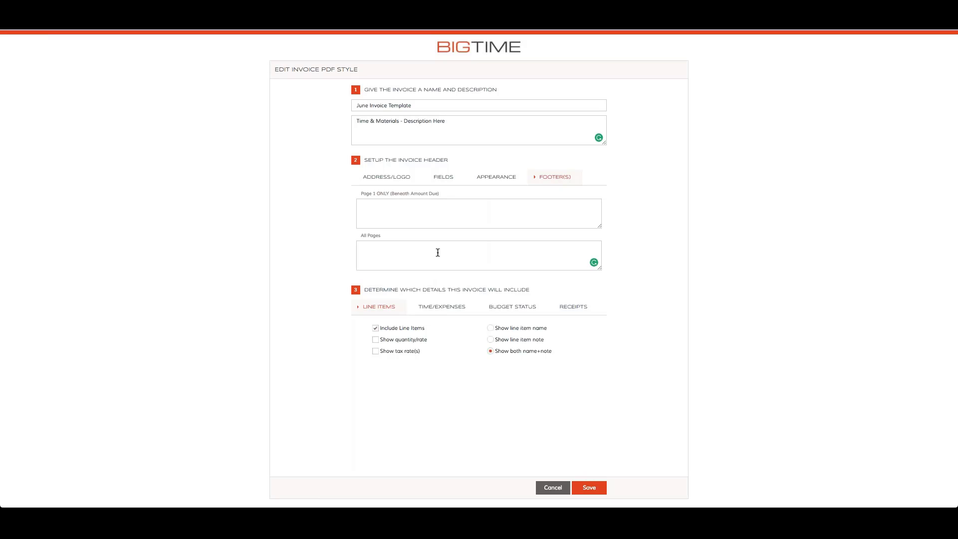
text($p of $P)
Step: Insert "A 1.5% Interest rate will be applied to all payments not received withing 10 days of invoice date." above the footer's page numbering
click(360, 246)
key(Return)
key(Return)
text(A 1.5% Inter)
key(BackSpace)
text(erest rate will be applied to all payments not received withing )
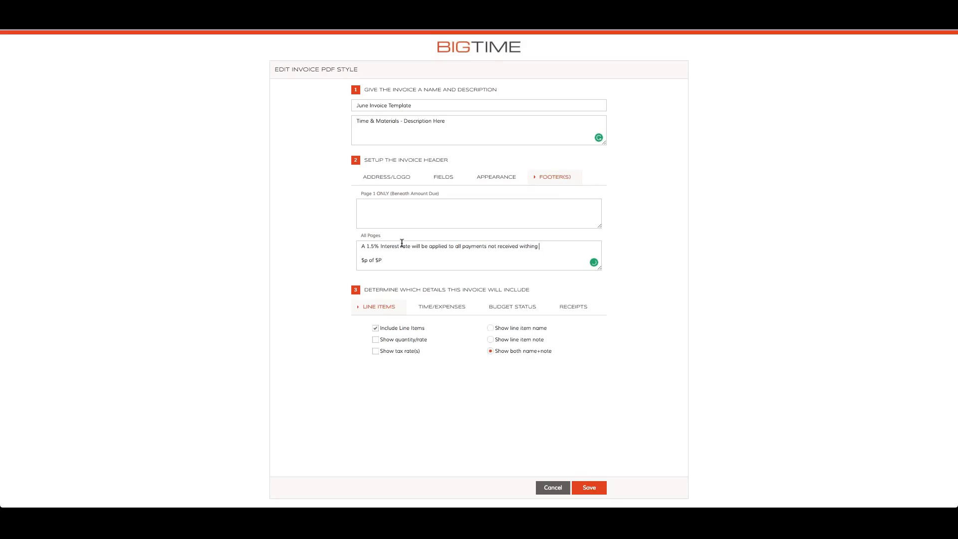
text(10 days of invoice date.)
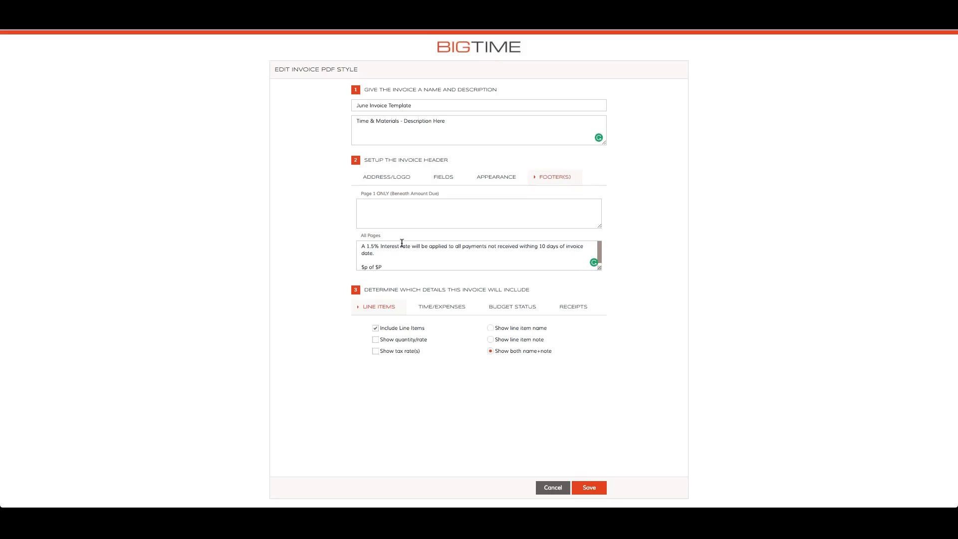
Step: Add the line "Remittance Address:" beneath the interest-rate sentence in the invoice's all-pages footer
key(Return)
key(Return)
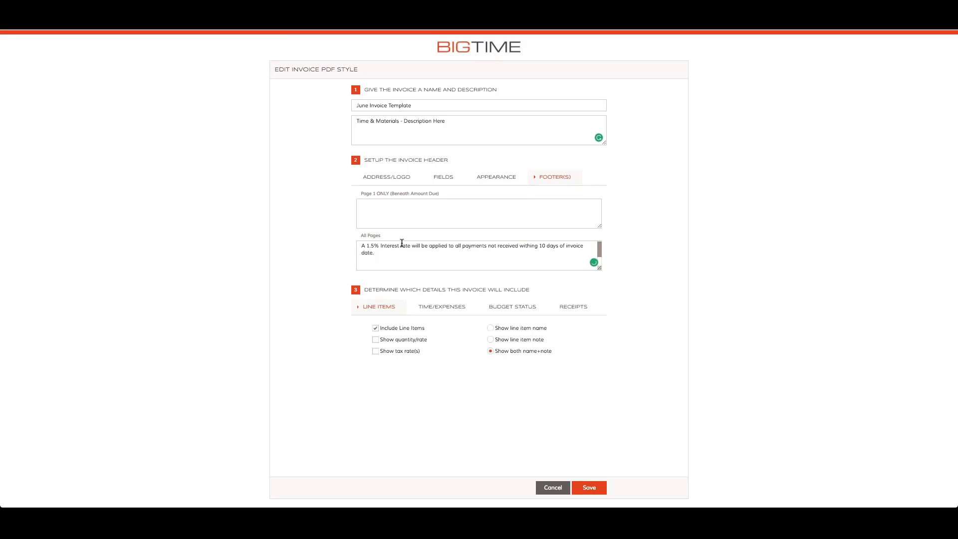
text(Remittance Address:)
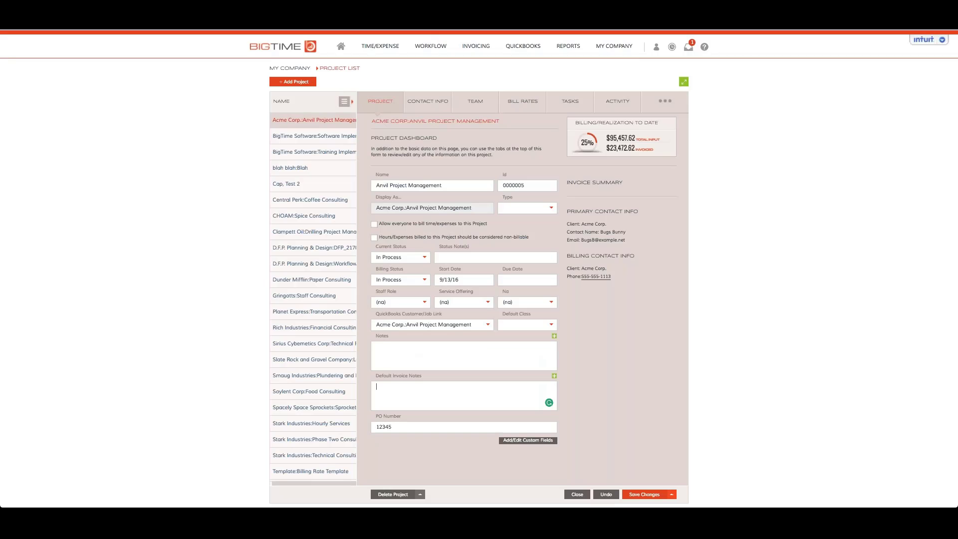
Step: Examine the notes of the Consulting task in Acme Corp.'s Anvil Project Management project and save the task
click(571, 101)
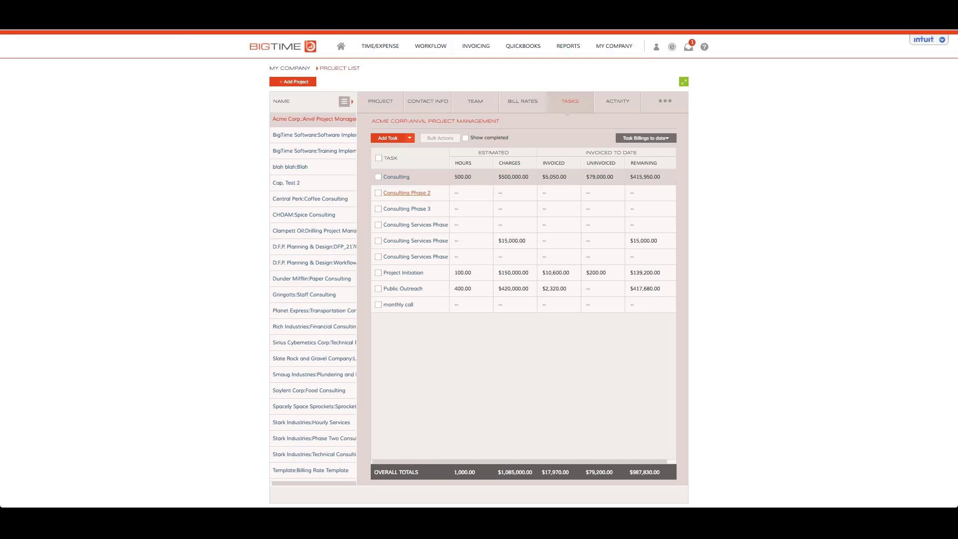
click(405, 178)
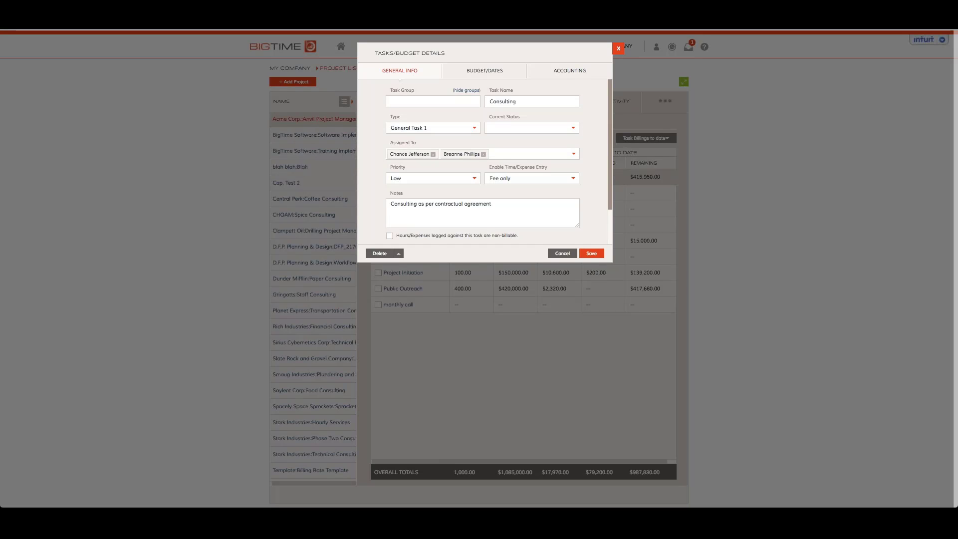
drag(499, 204, 376, 205)
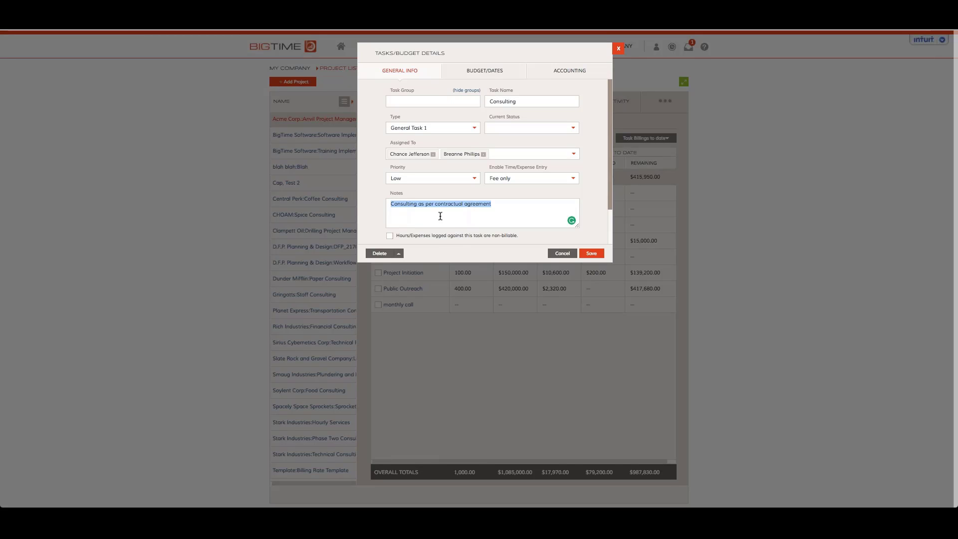
click(591, 253)
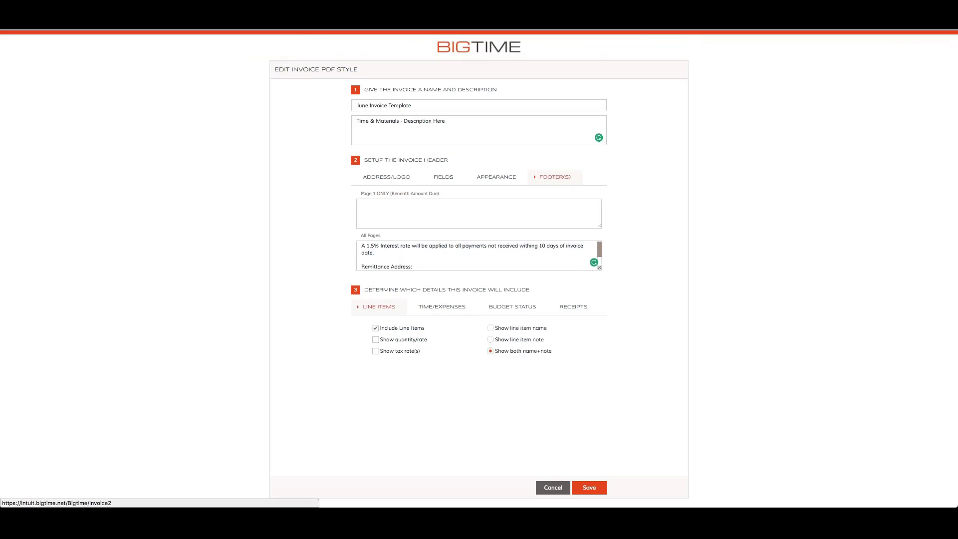
Step: In the invoice PDF style, examine the field and subtotal options for time/expense details, leaving those details excluded
click(444, 309)
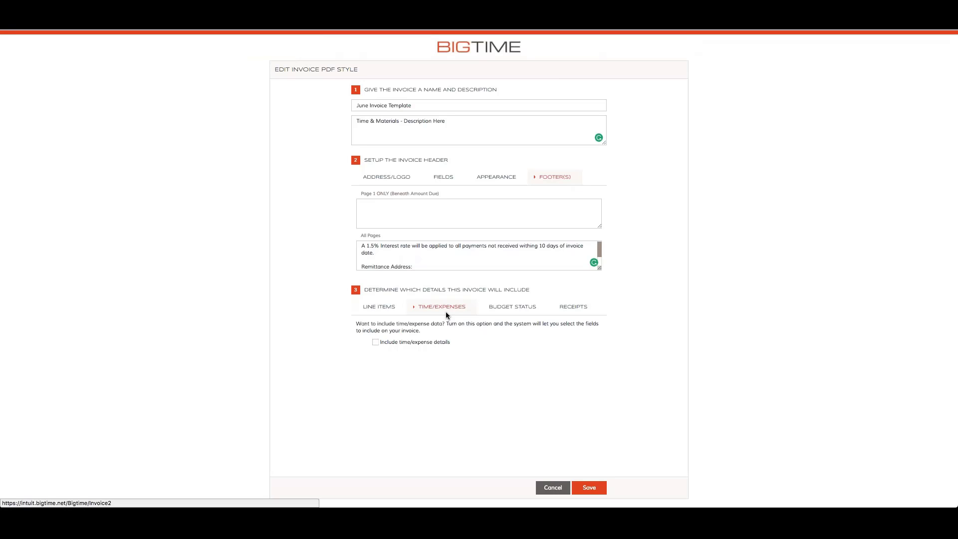
click(376, 342)
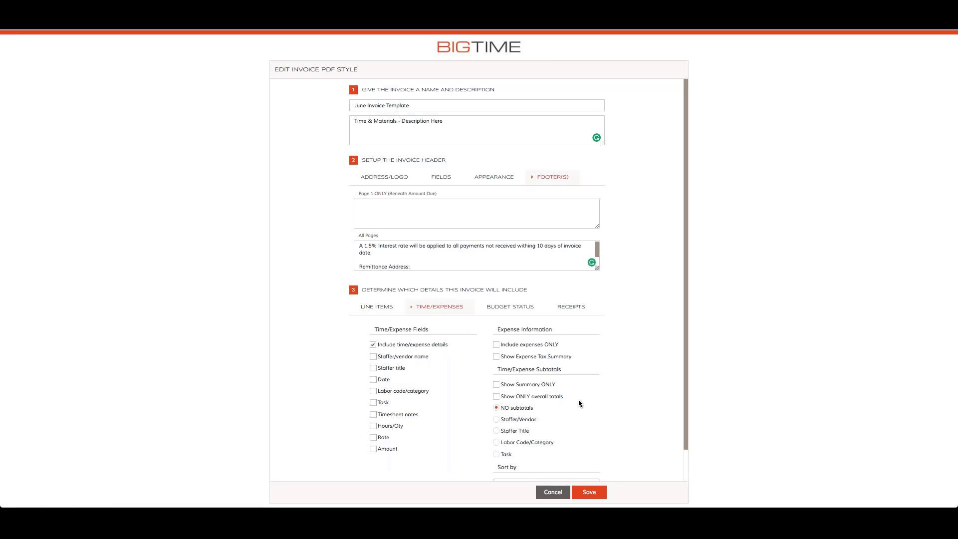
scroll(615, 417, down, 2)
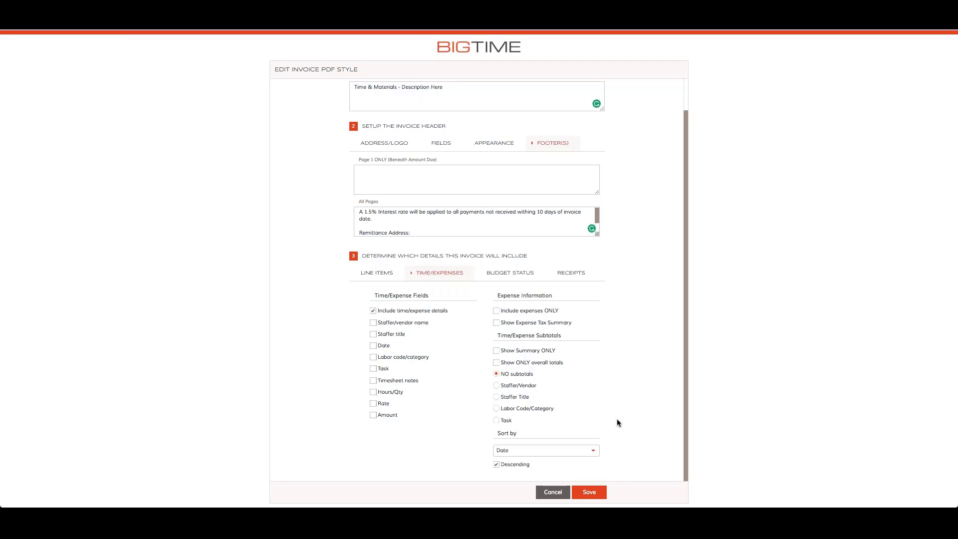
click(372, 310)
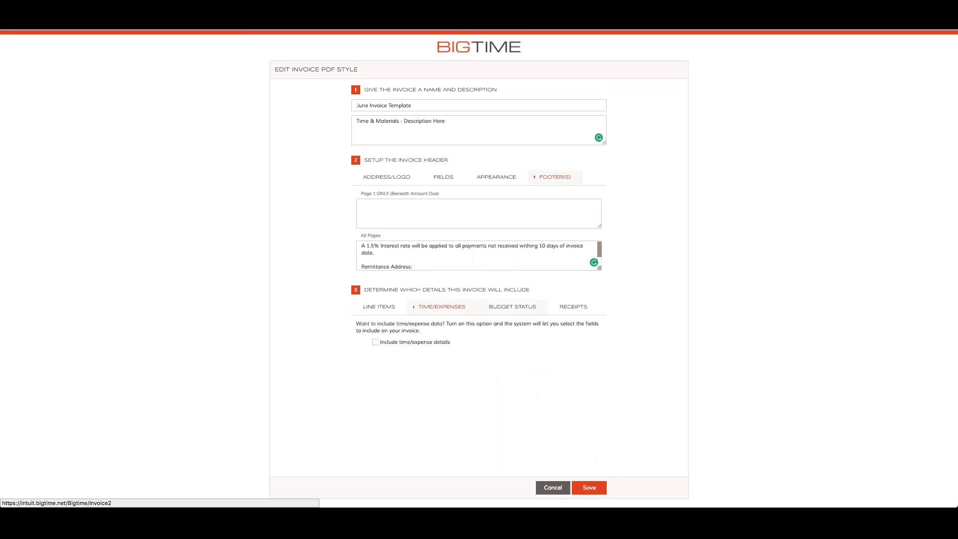
Step: Include budget status details on the invoice, adding Remaining Budget ($) and enabling Hide ALL Unbilled Tasks
click(522, 312)
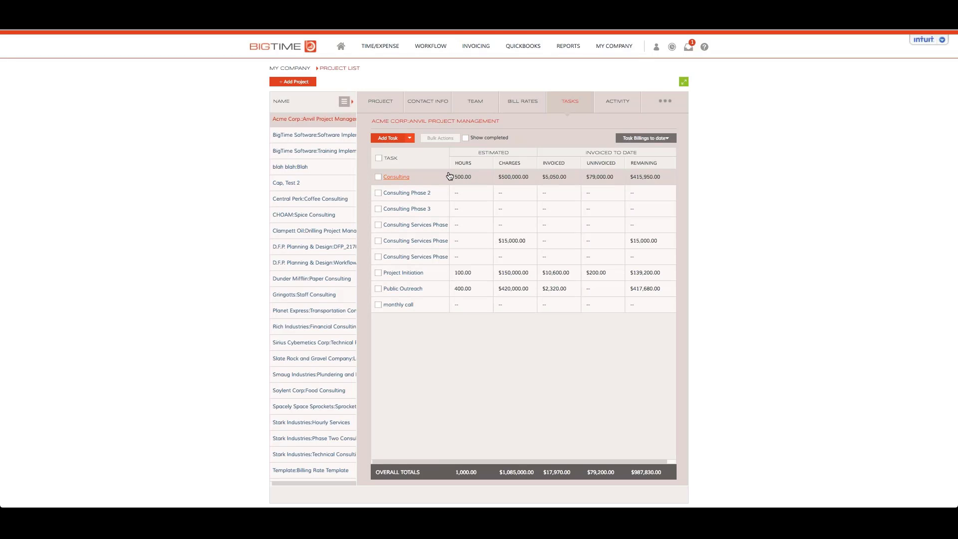
drag(449, 164, 533, 170)
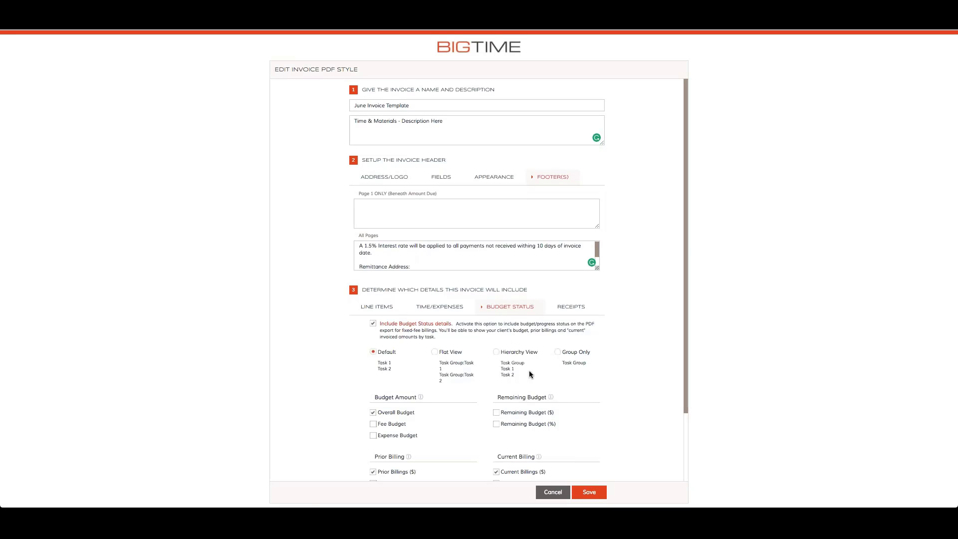
click(376, 308)
scroll(596, 393, down, 3)
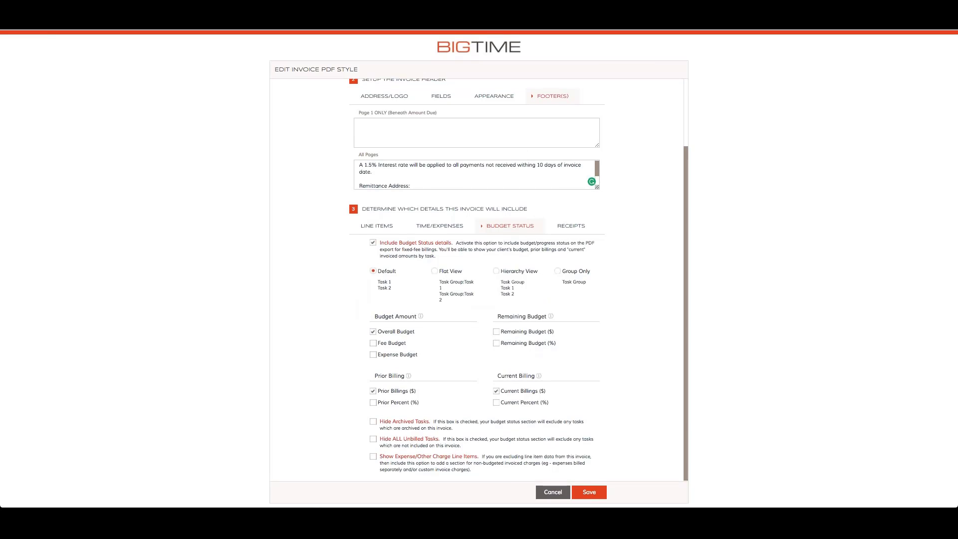
click(526, 331)
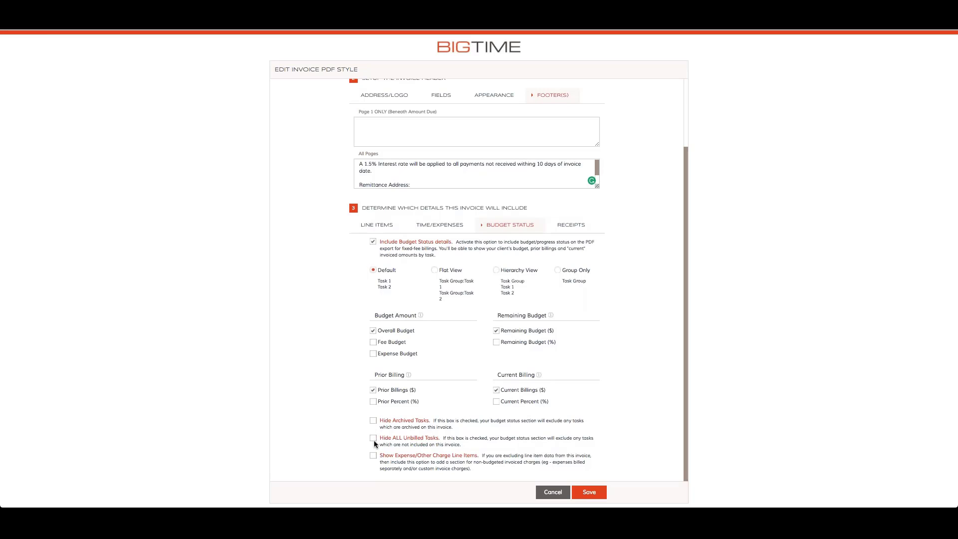
scroll(373, 440, up, 1)
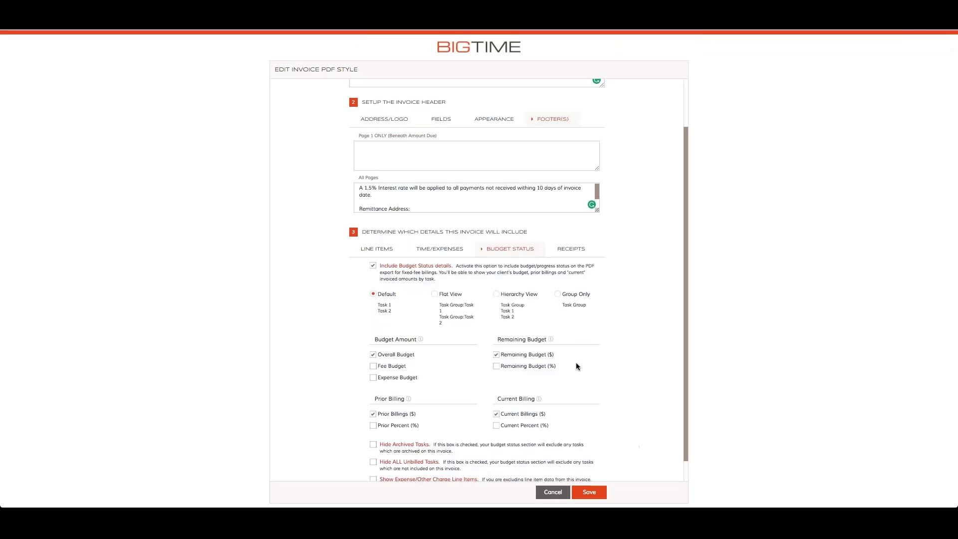
scroll(549, 379, down, 1)
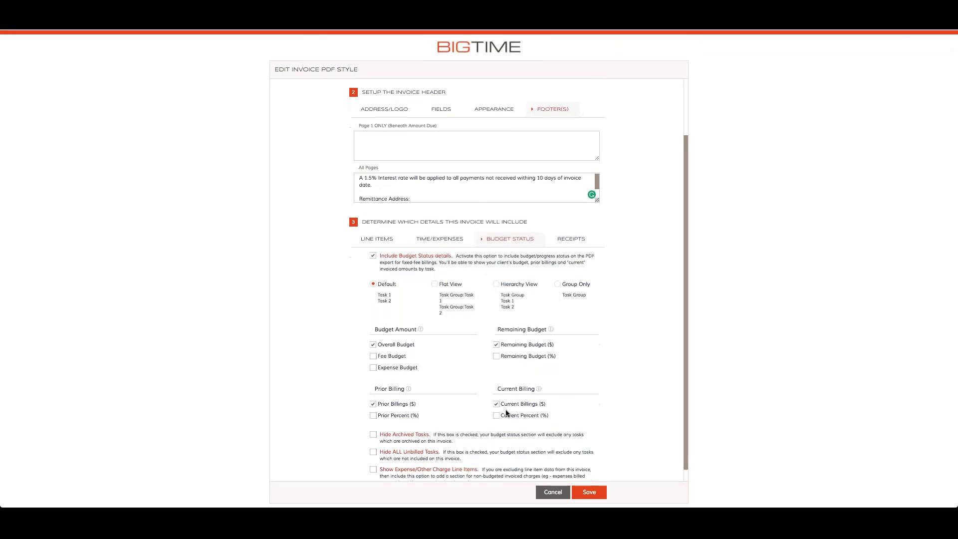
click(373, 438)
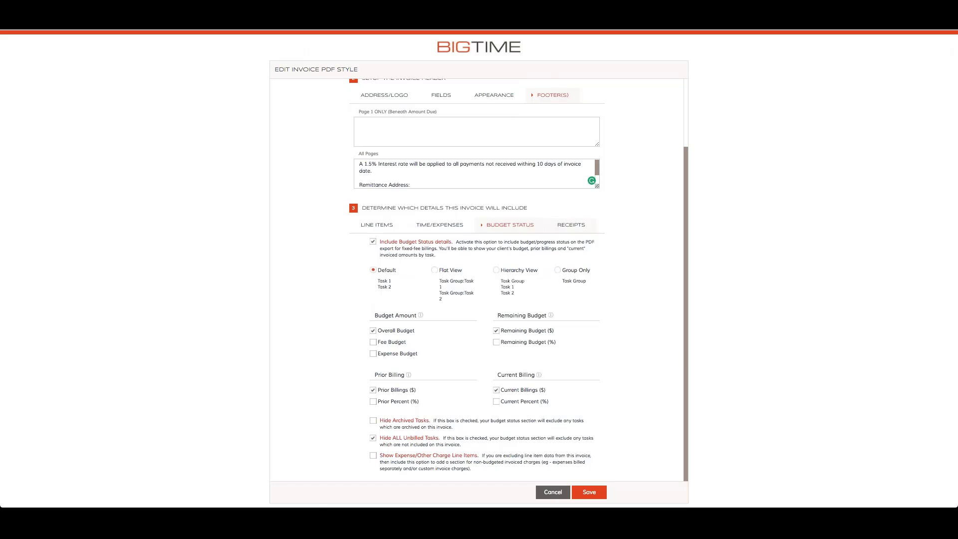
Step: Check the receipt layout options, keep (none), and save the June Invoice Template style
click(567, 223)
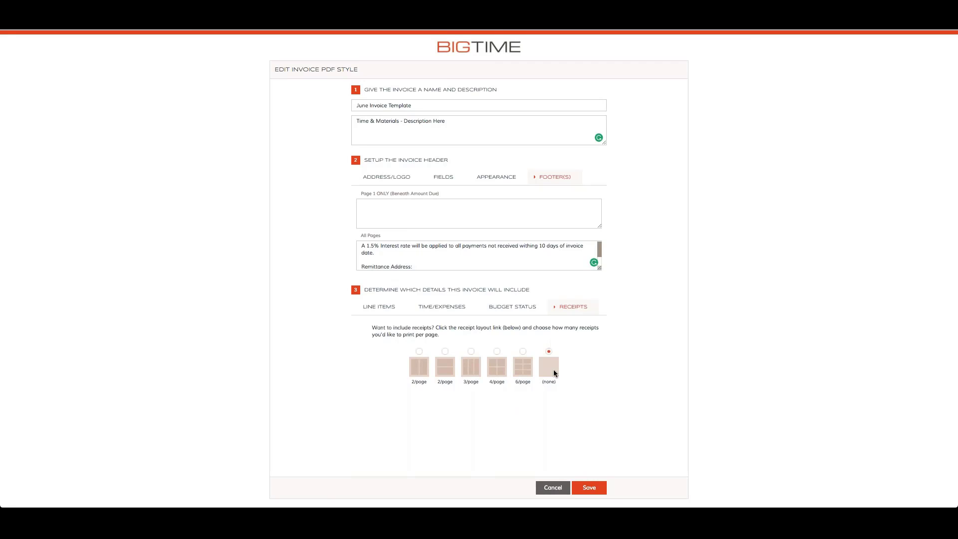
click(599, 490)
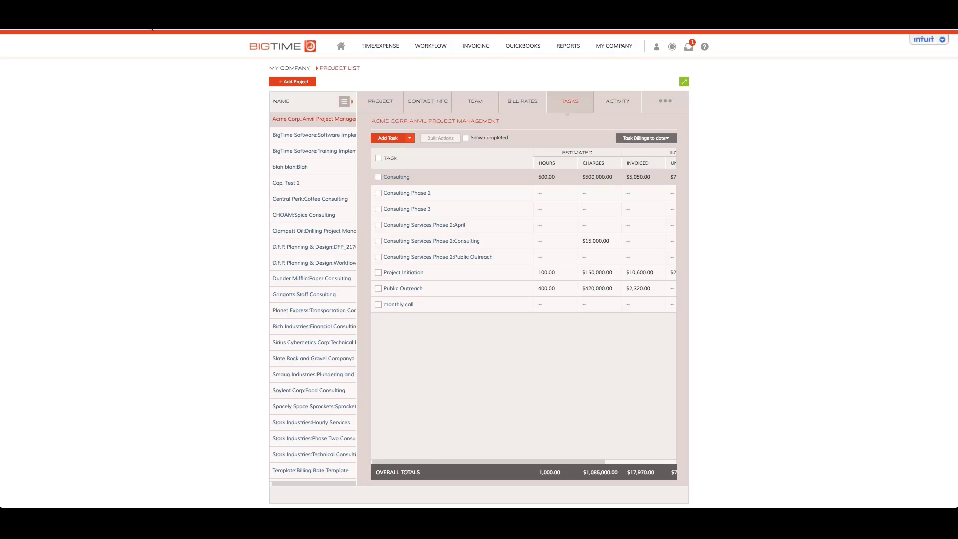
Step: Open the email settings in the invoice configuration to review the default sender, subject and message
mouse_move(476, 46)
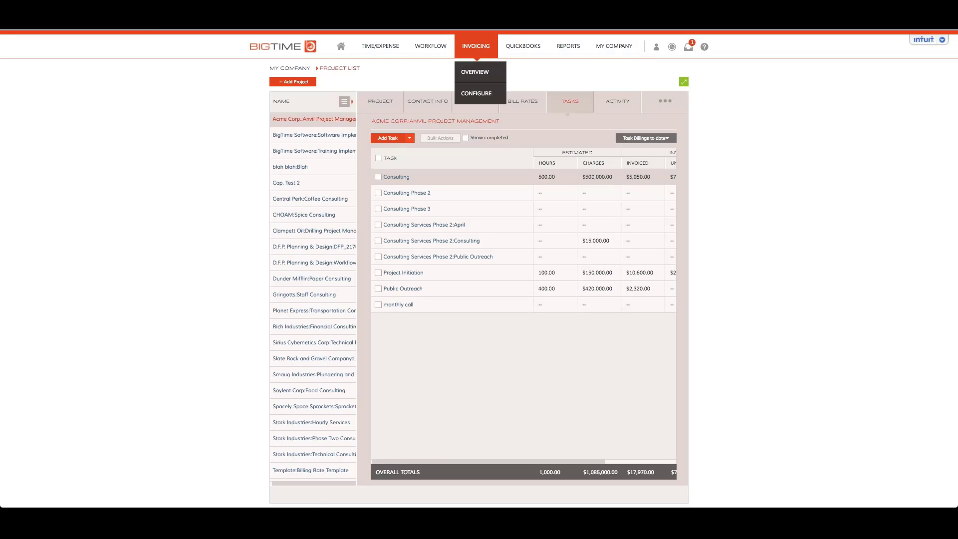
click(478, 94)
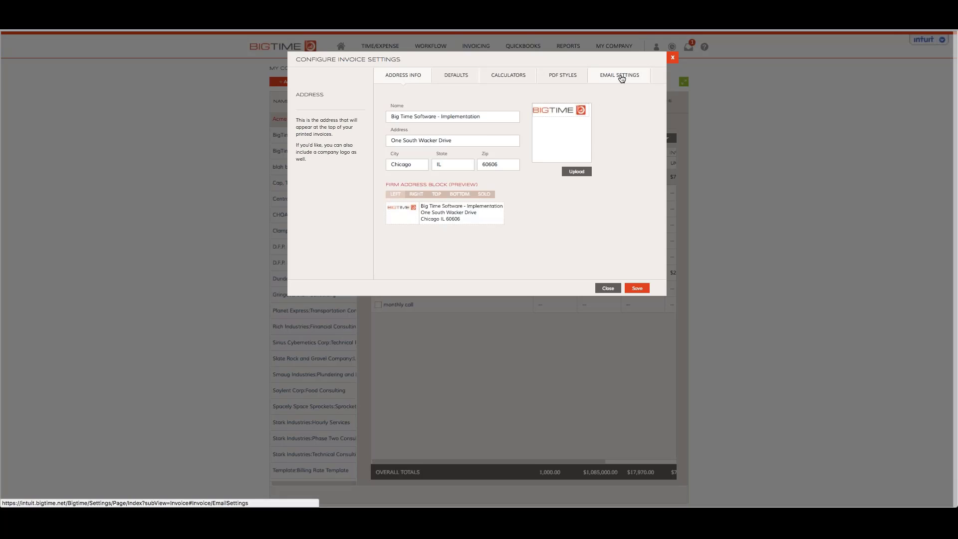
click(620, 76)
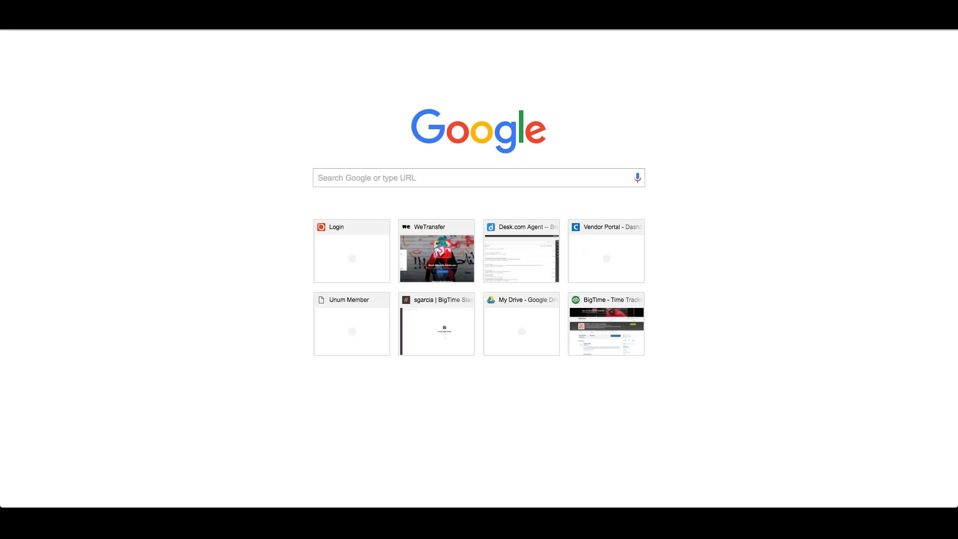
Step: Switch to Google and search for "Bigtime Software youtube"
click(416, 179)
text(Bigtime)
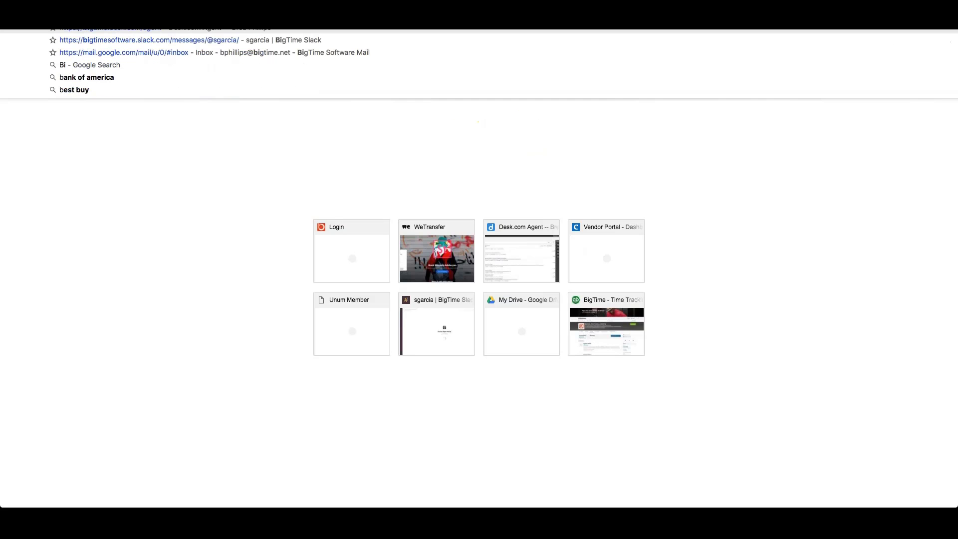
text( Soft)
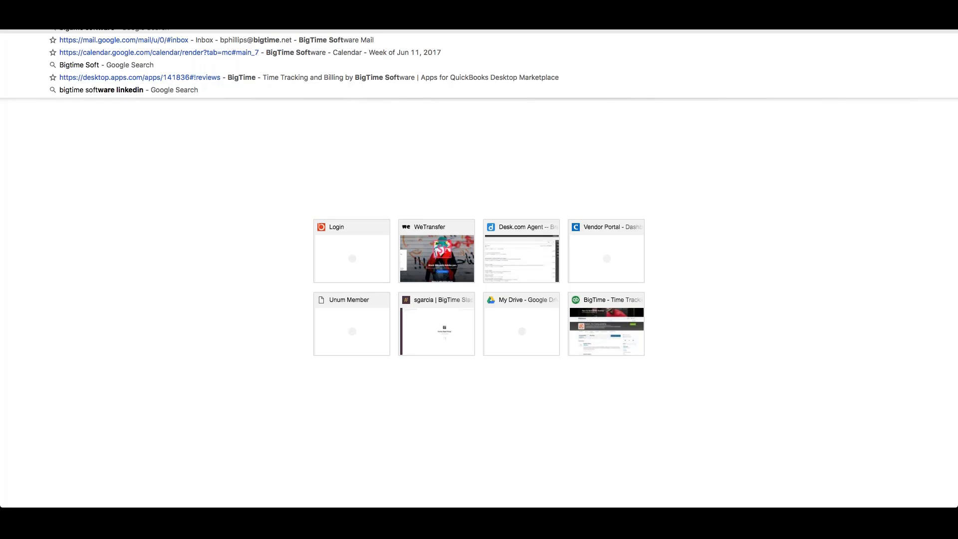
text(ware)
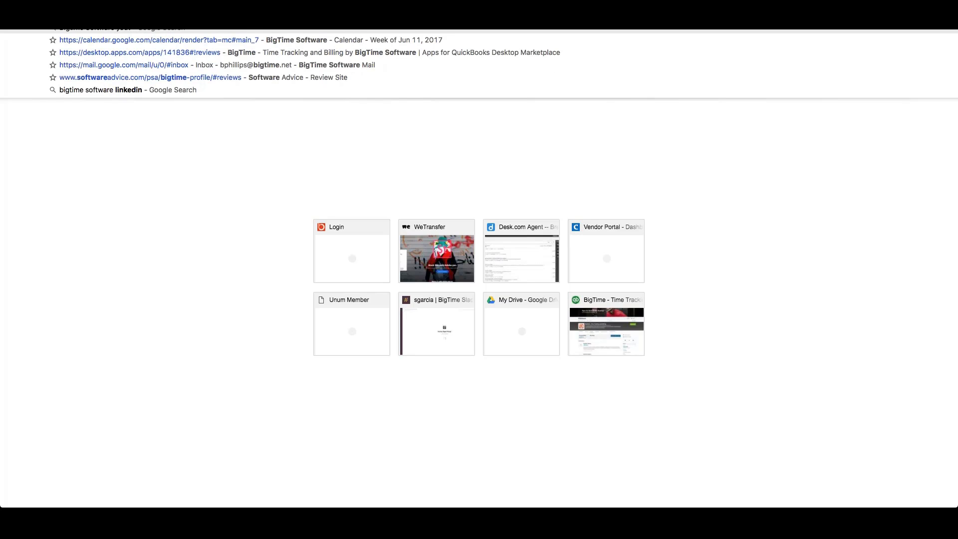
key(Return)
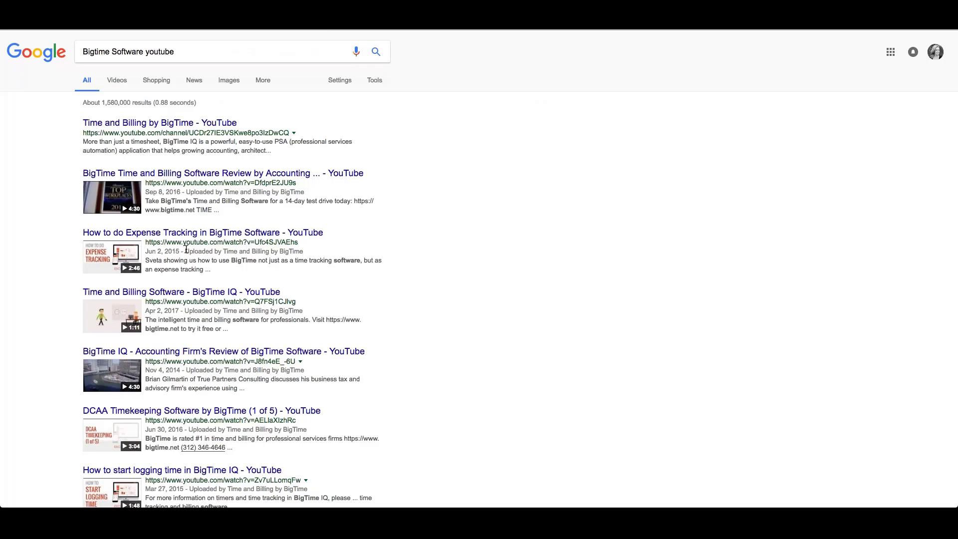
Step: Open the Time and Billing by BigTime YouTube channel, find the How To Customize Invoice Email Template video, and pause it
click(149, 125)
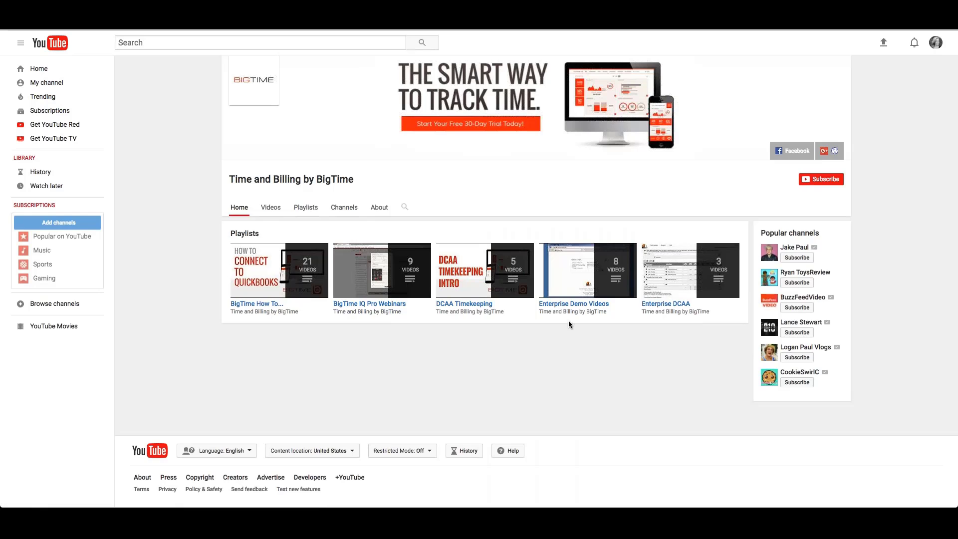
click(291, 269)
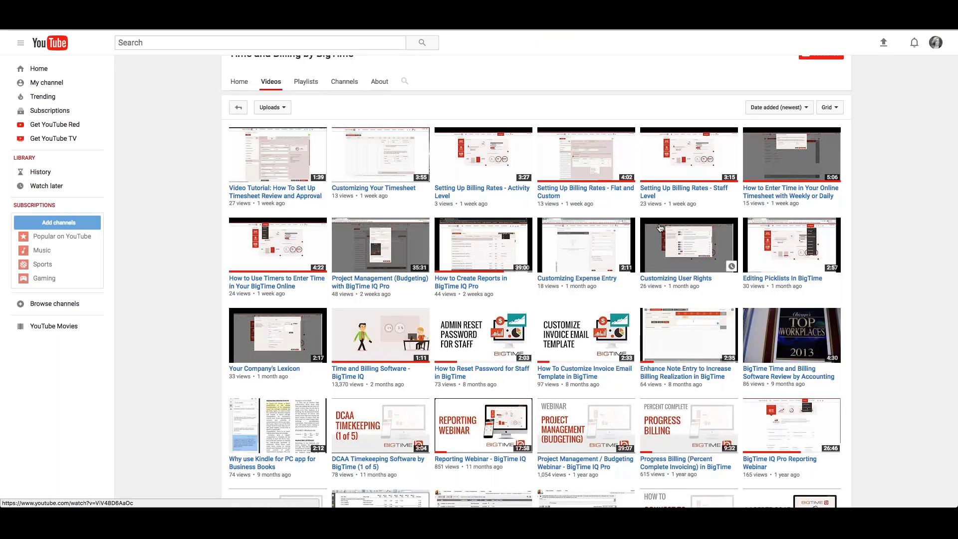
click(322, 280)
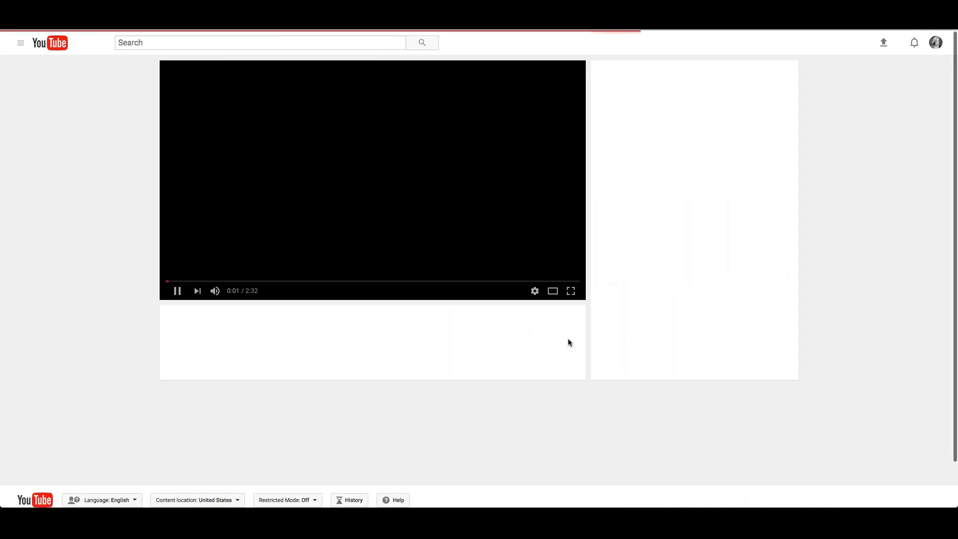
click(178, 291)
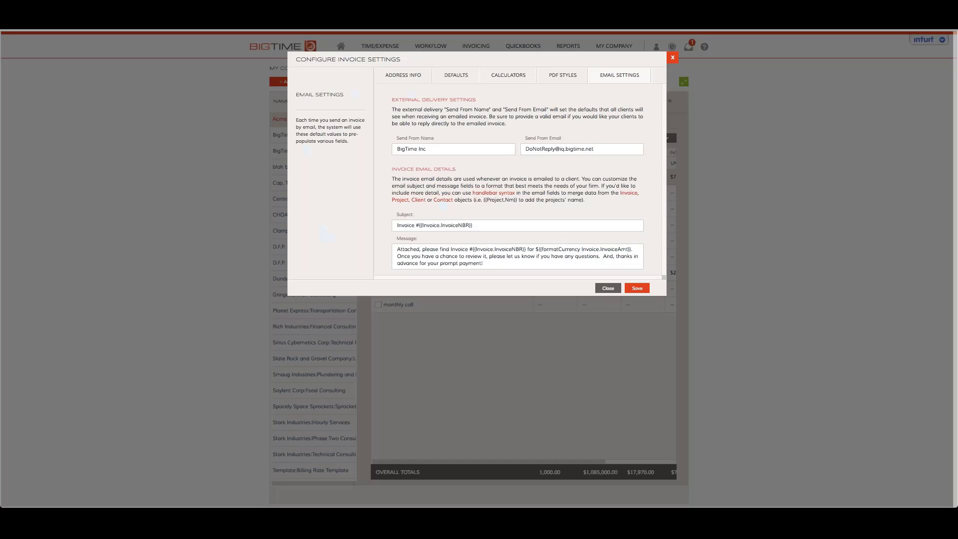
Step: Return to BigTime, close the invoice settings, and view the Anvil Project Management project's basic and custom billing rates
click(672, 57)
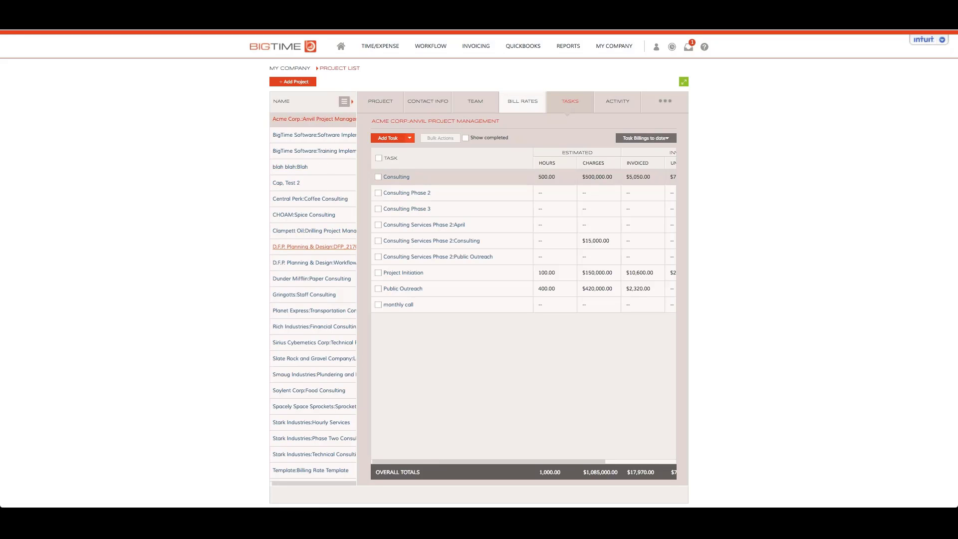
click(523, 101)
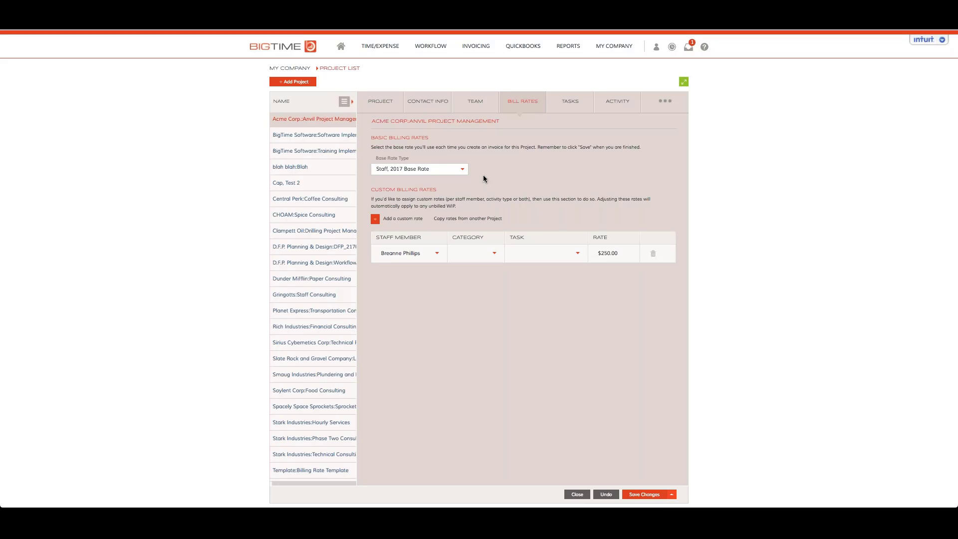
Step: Open the staff list and examine the billing rates in the selected staff member's basic information
click(619, 50)
right_click(619, 107)
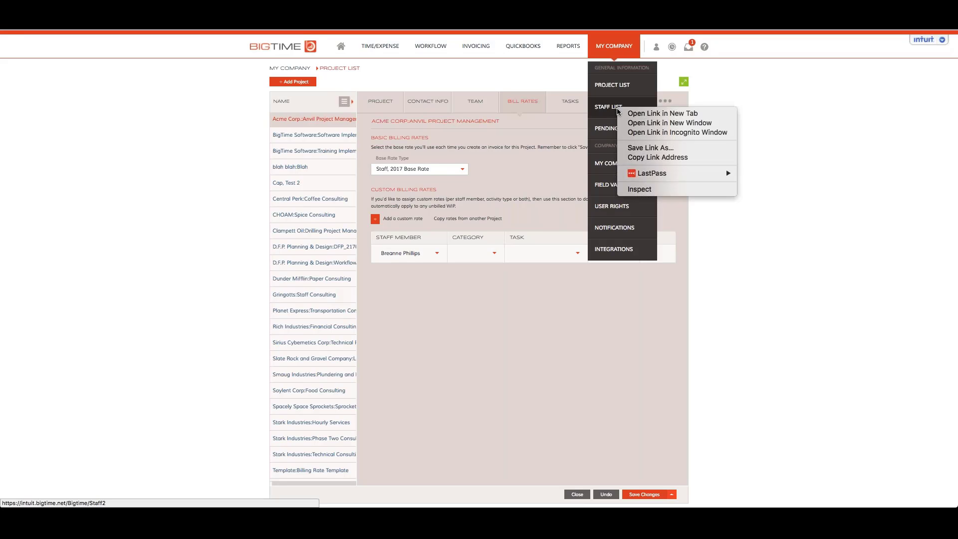
click(679, 133)
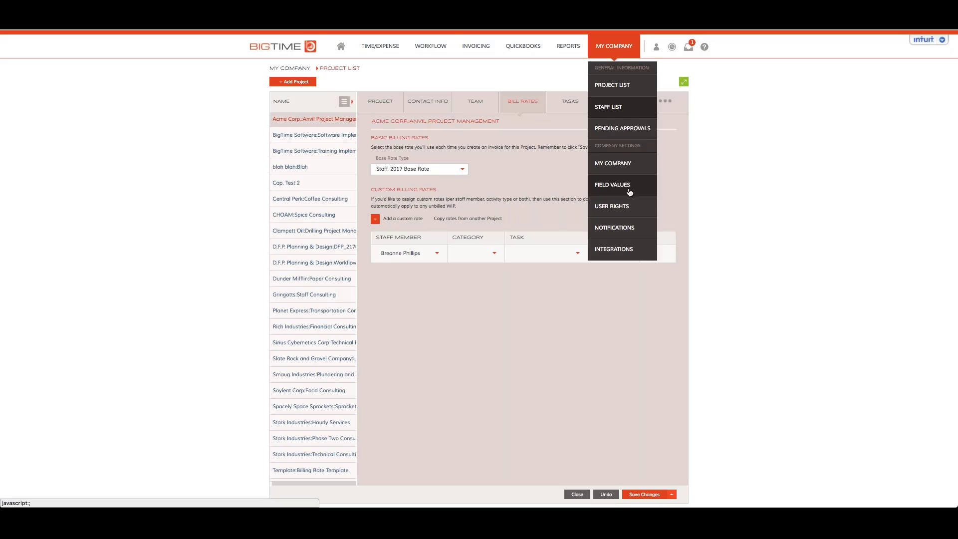
click(608, 107)
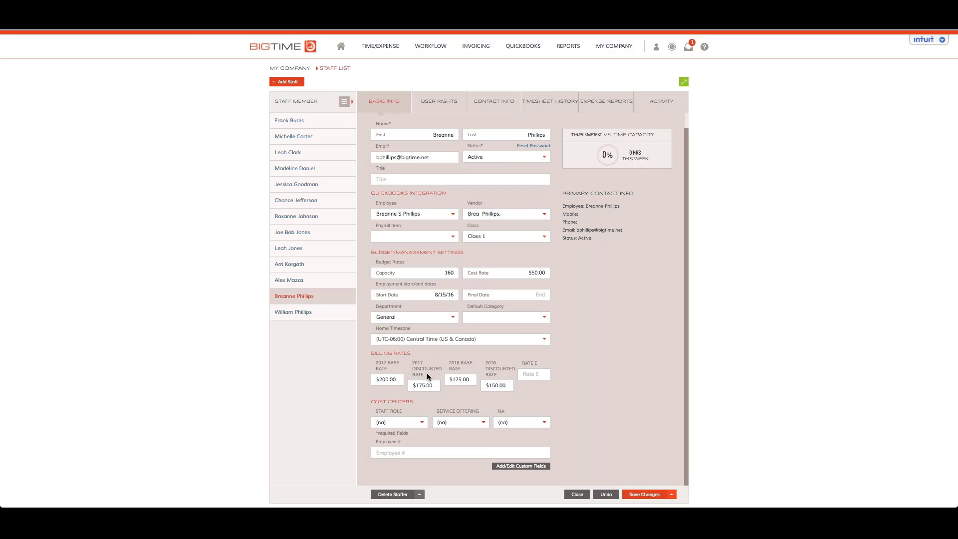
Step: Examine the Bookkeeping:Junior category's billing rates in the field values, close the settings, and open the timesheets
click(624, 50)
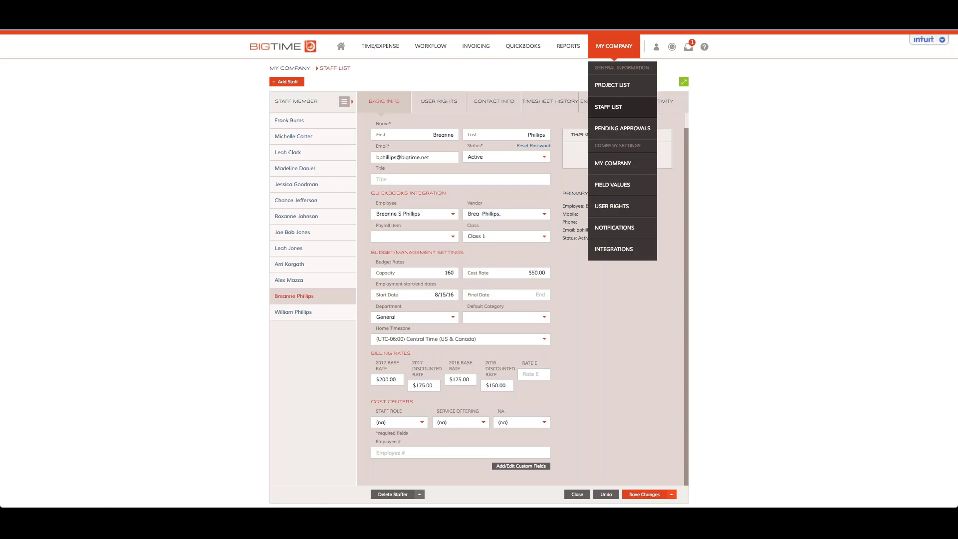
click(613, 184)
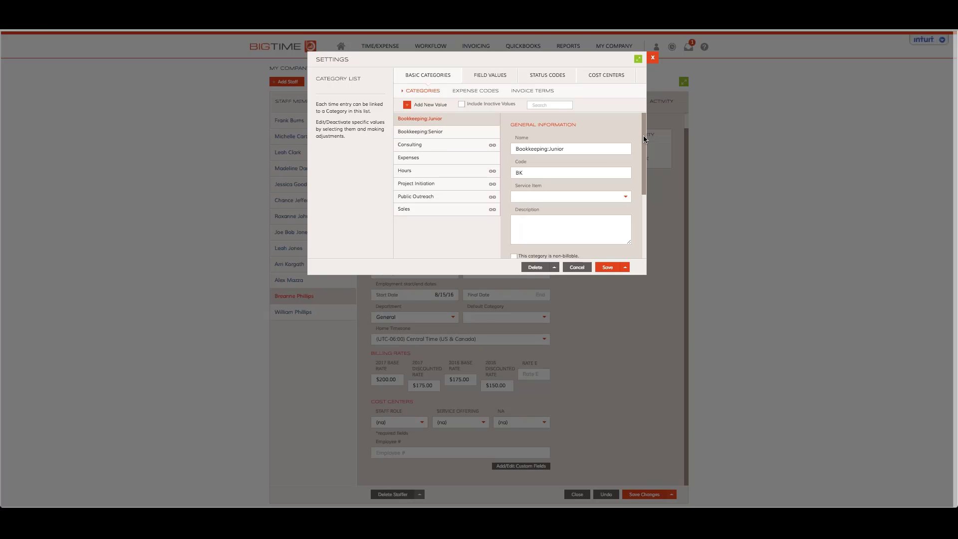
drag(643, 136, 644, 205)
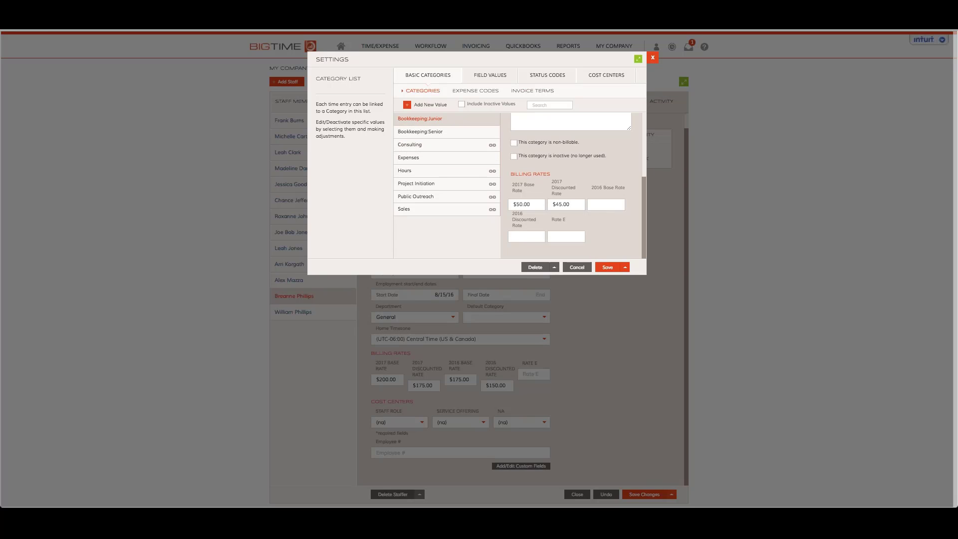
click(652, 57)
mouse_move(380, 46)
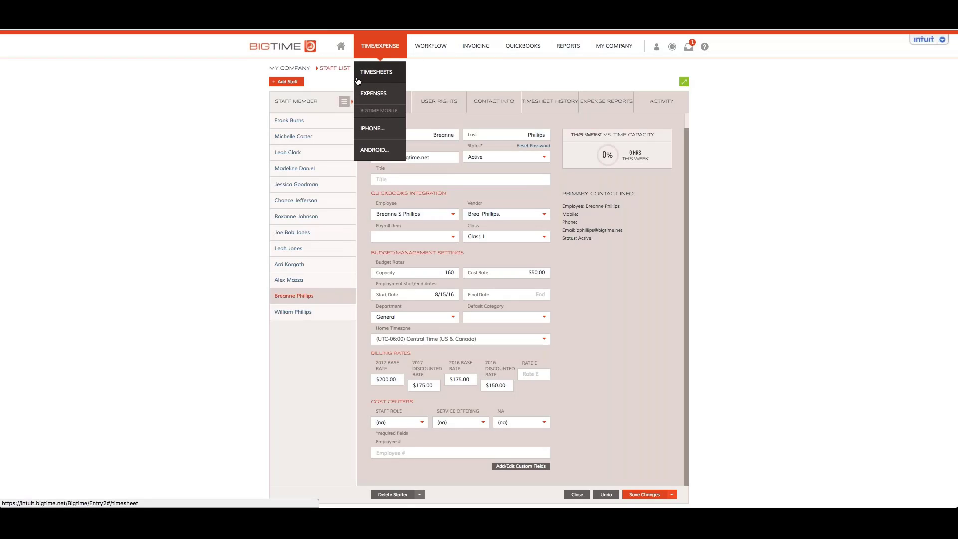
click(385, 73)
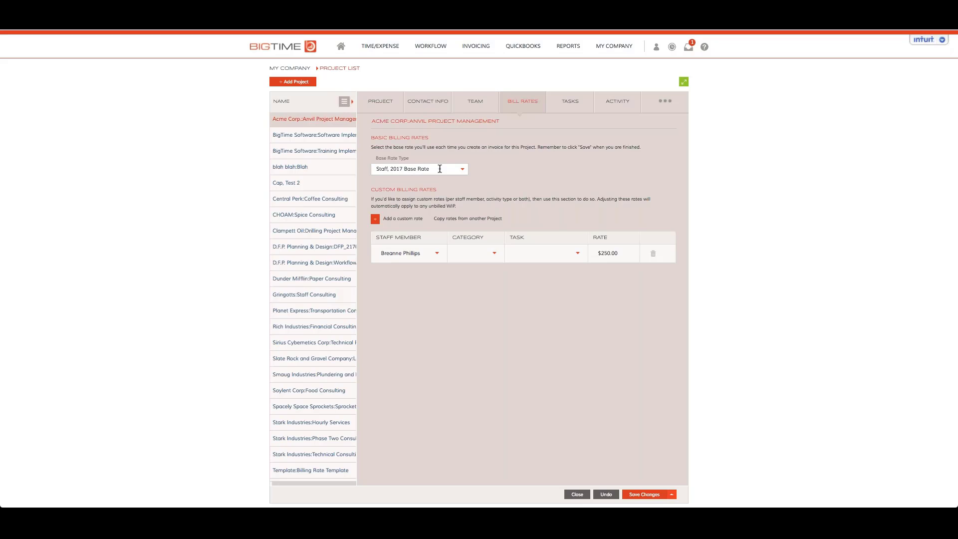
Step: Try a Project (flat) rate of 100 as the Anvil Project Management base rate, and switch back to Staff, 2017 Base Rate
click(464, 171)
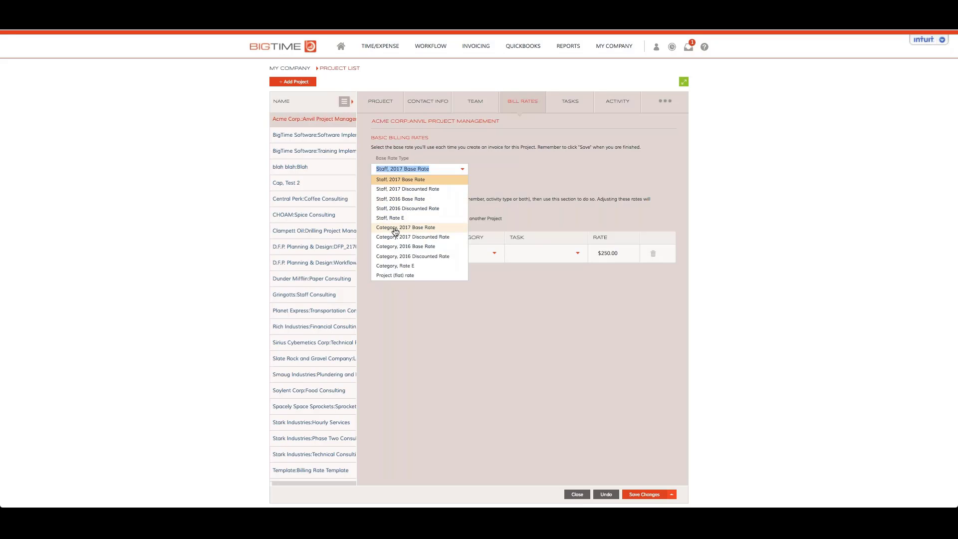
click(395, 278)
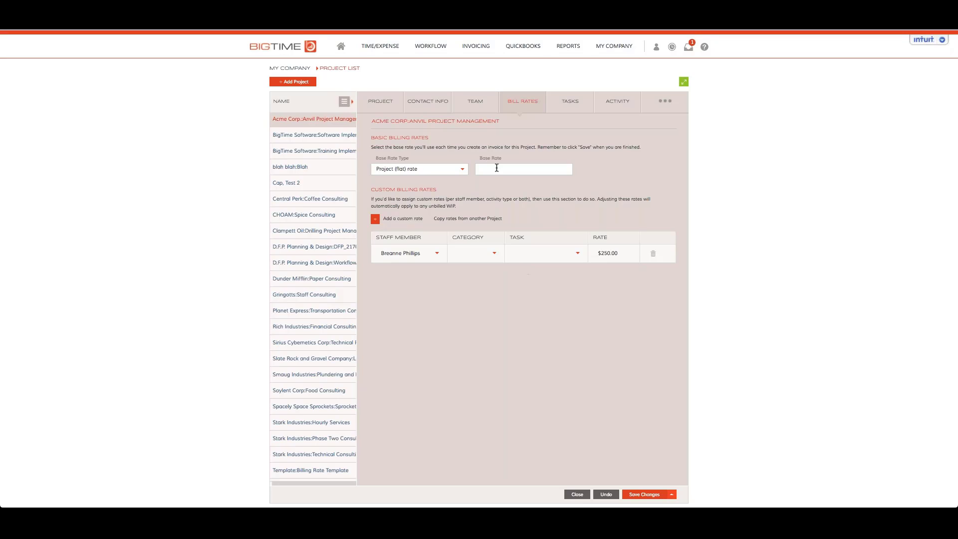
text(100.0)
click(462, 169)
click(437, 184)
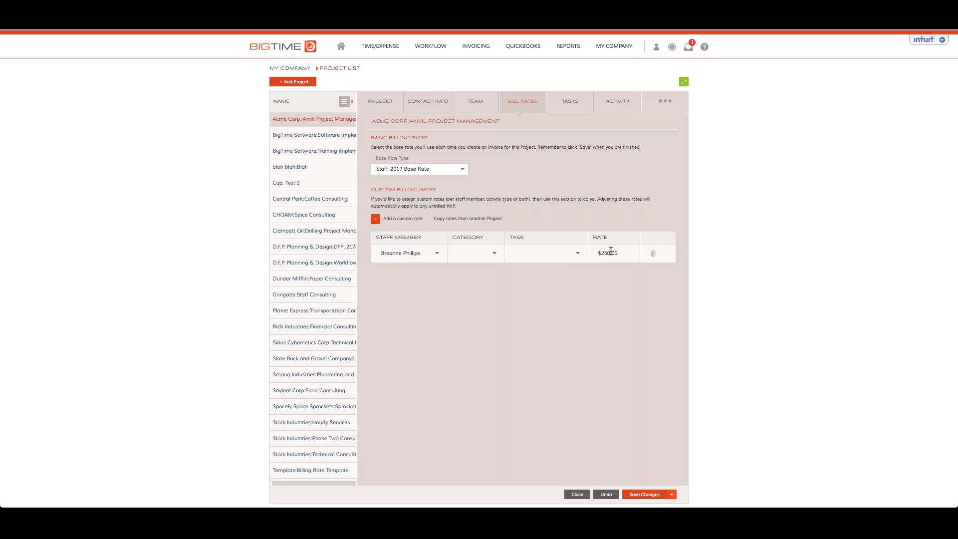
Step: View the category choices for the staff member's custom billing rate without selecting one
click(494, 256)
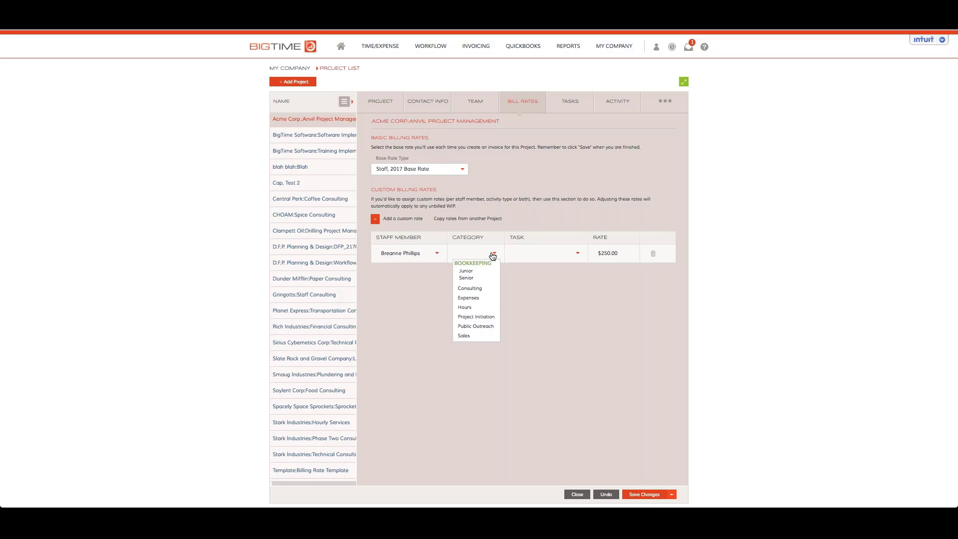
click(473, 251)
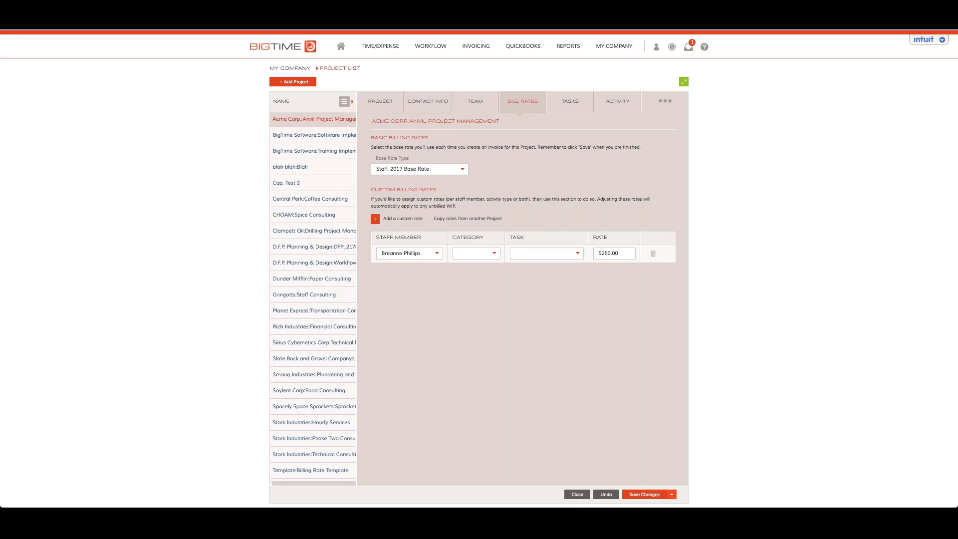
click(494, 254)
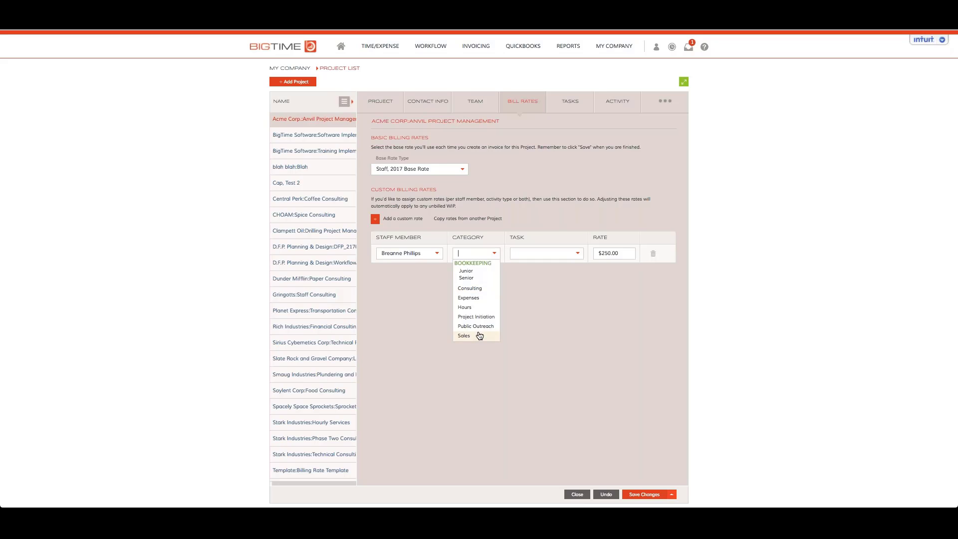
click(494, 253)
Step: Try assigning the Project Initiation task to the custom billing rate, and clear the task again
click(577, 254)
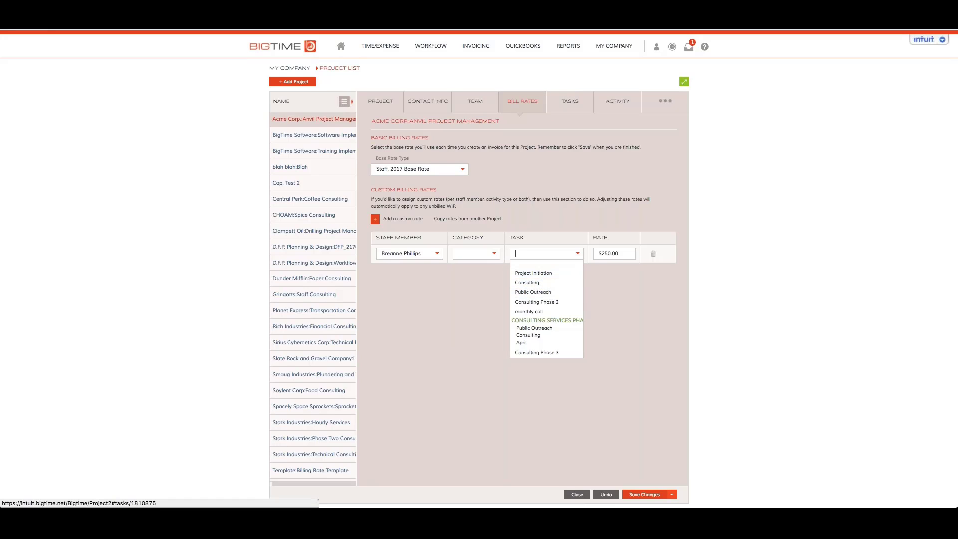
click(548, 278)
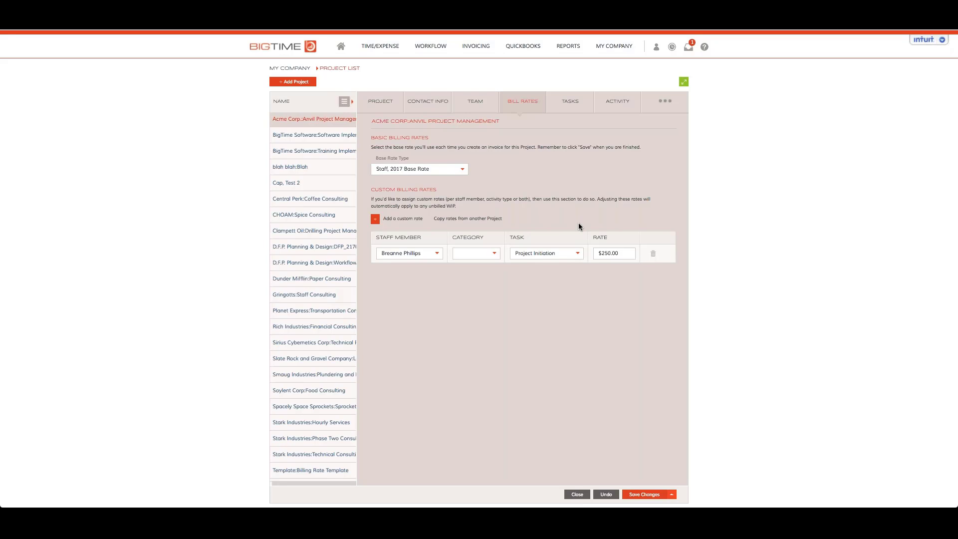
click(565, 254)
click(555, 265)
Step: Remove the staff member from the custom billing rate and assign the rate to the Consulting task instead
click(438, 254)
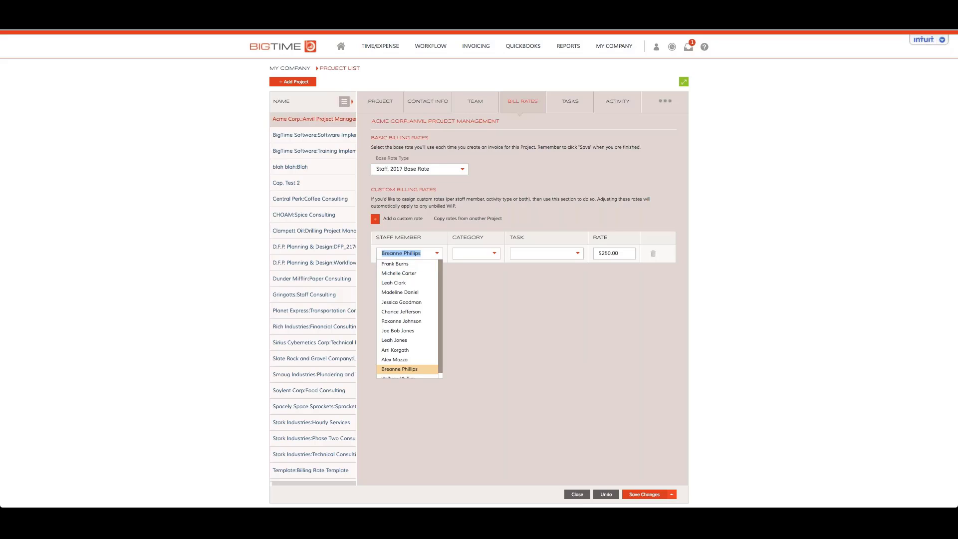
key(BackSpace)
click(549, 212)
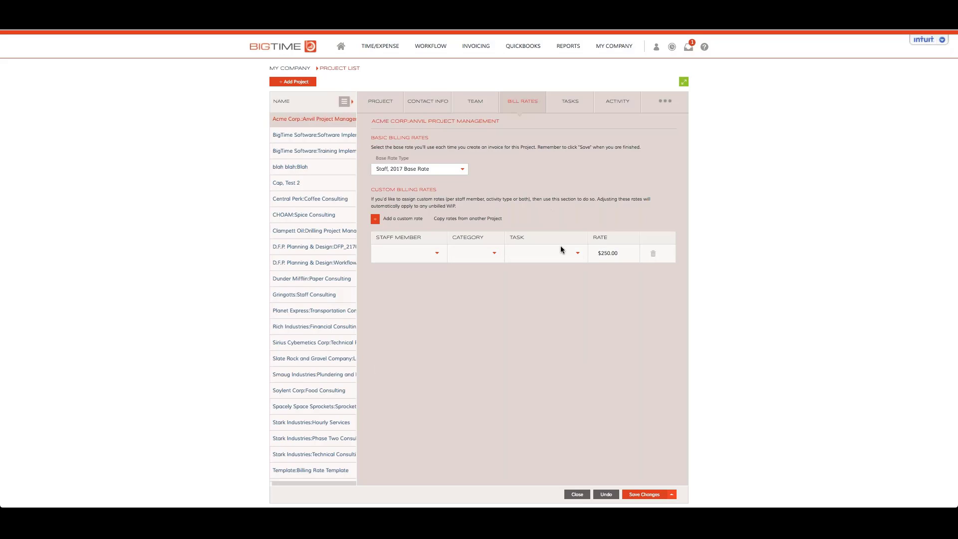
click(578, 254)
click(529, 282)
click(577, 254)
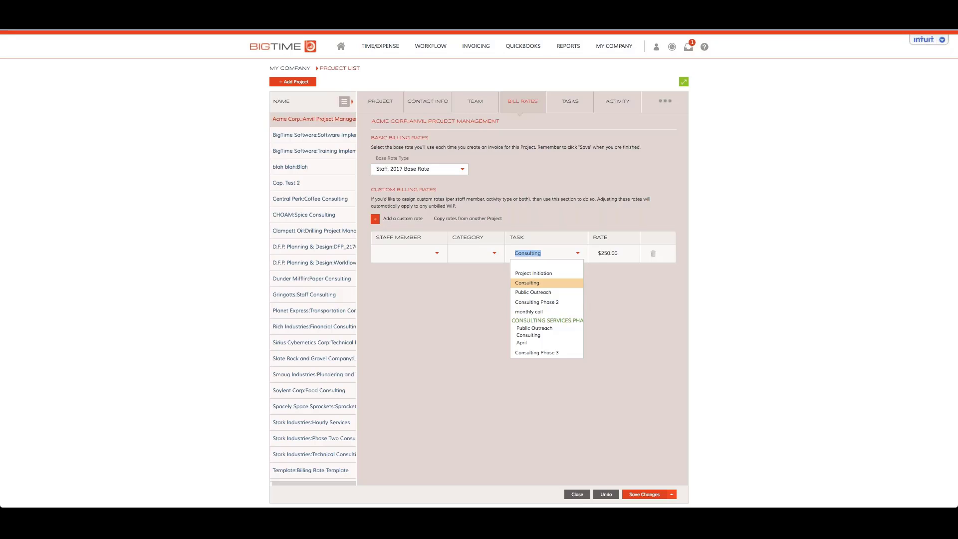
click(600, 194)
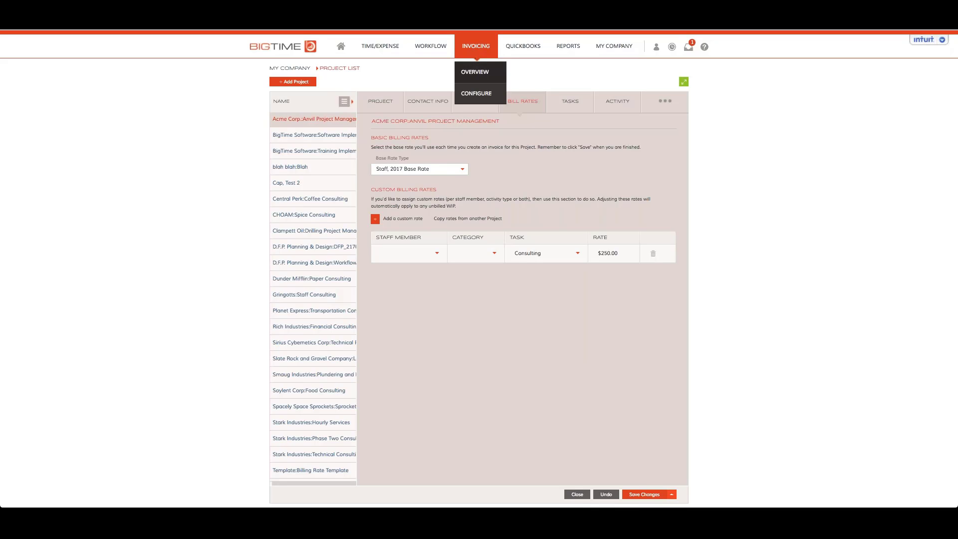
Step: Open the invoicing overview and update the rates so current billing rates apply to all unbilled time entries
click(479, 66)
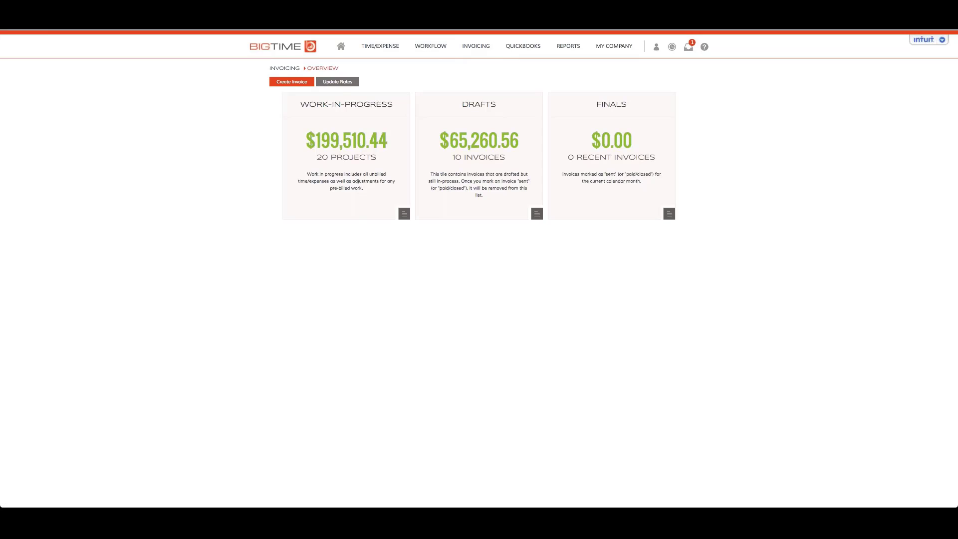
click(339, 82)
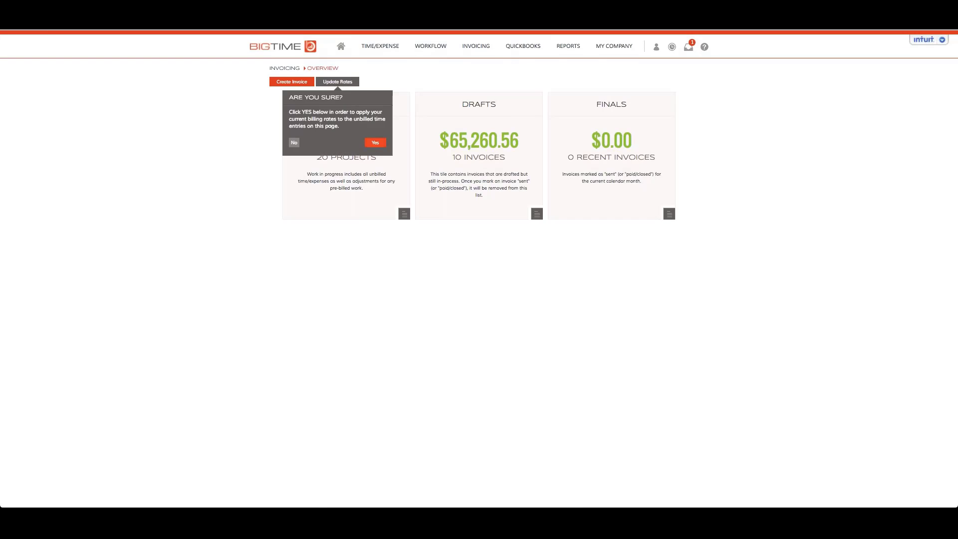
click(375, 142)
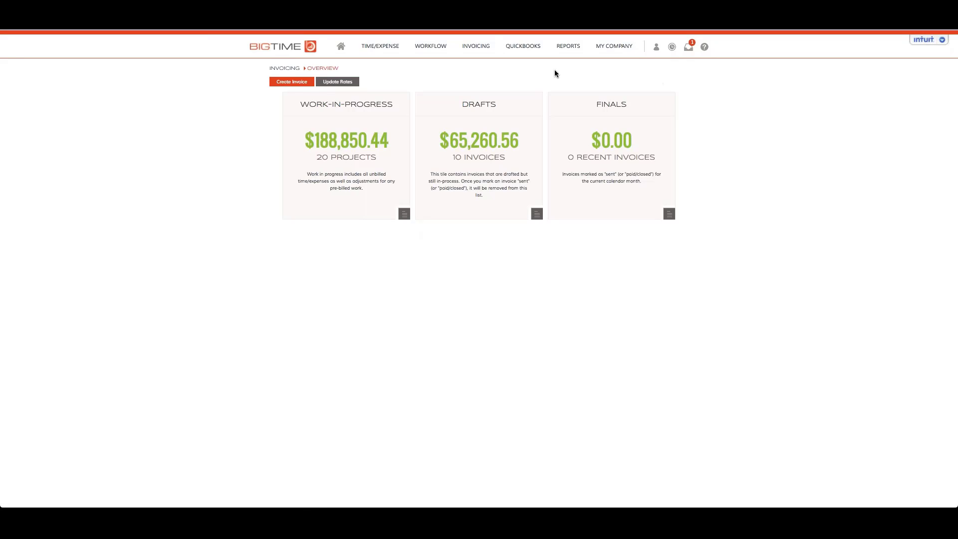
Step: View the timesheets to post from the dashboard, and open the Work-in-Progress by Project list from the invoicing overview
click(342, 48)
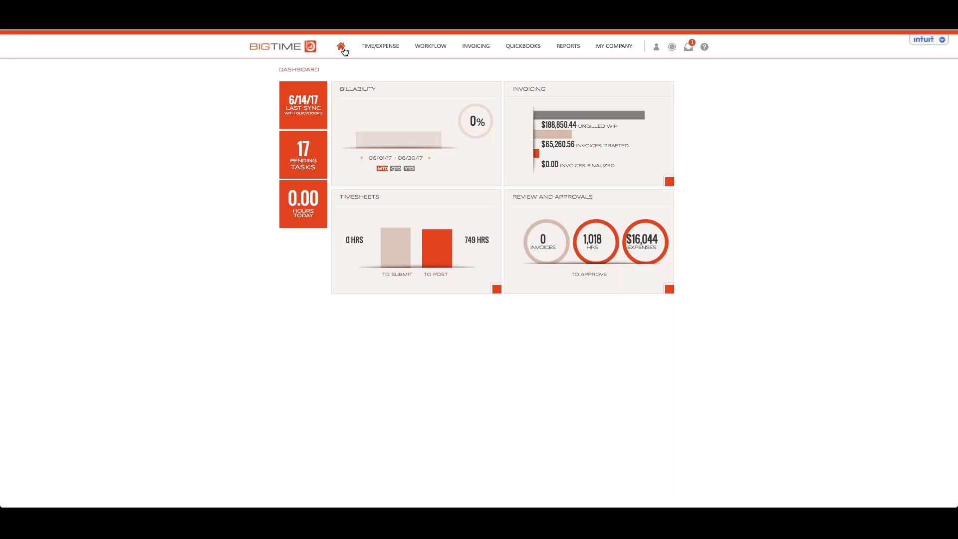
click(395, 245)
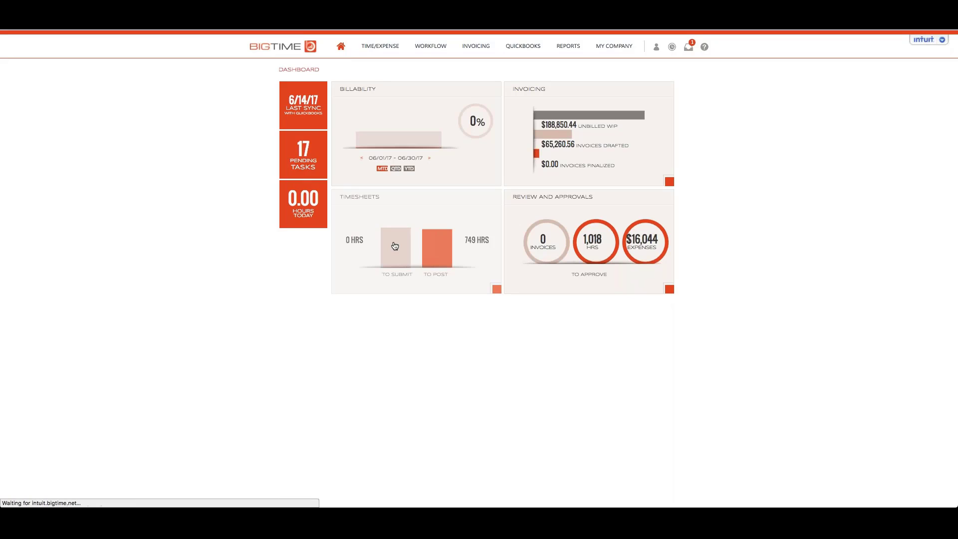
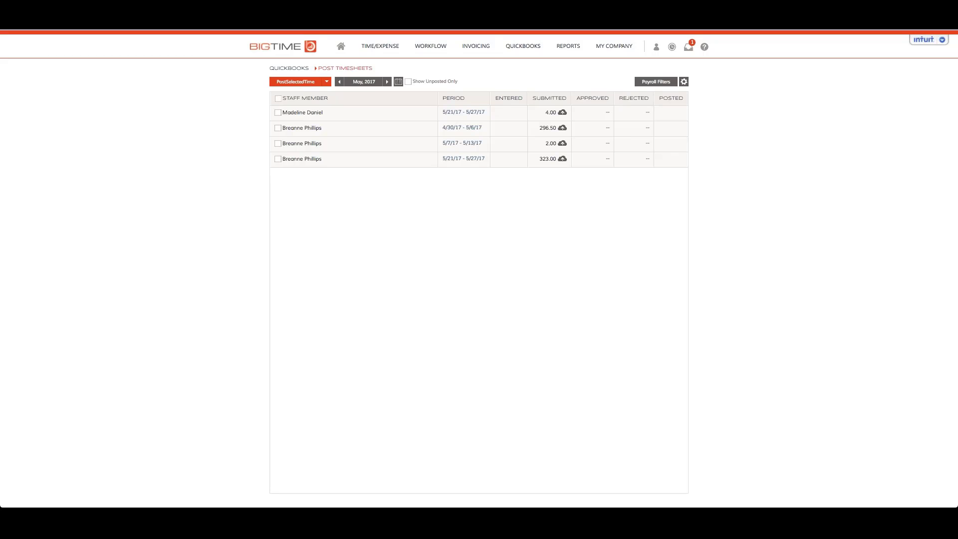
mouse_move(476, 50)
click(477, 72)
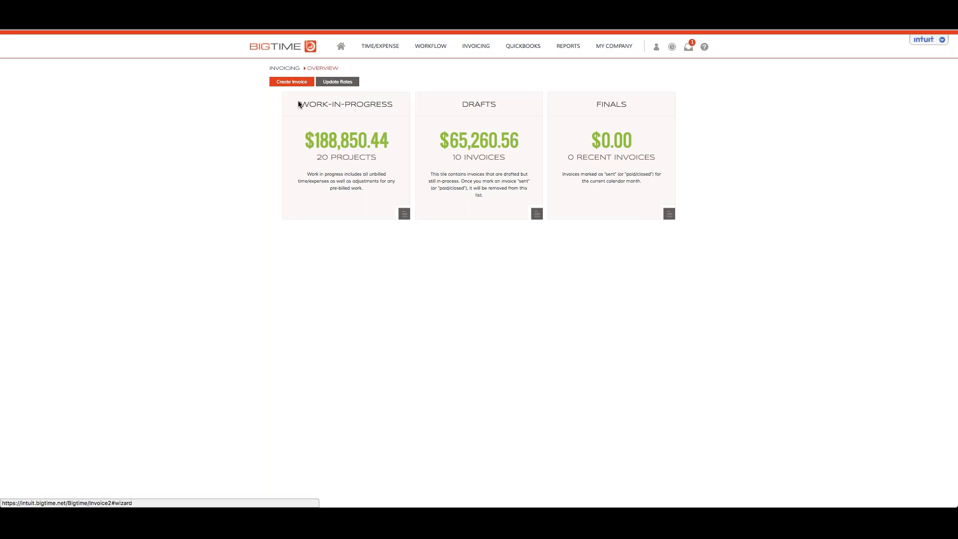
click(349, 142)
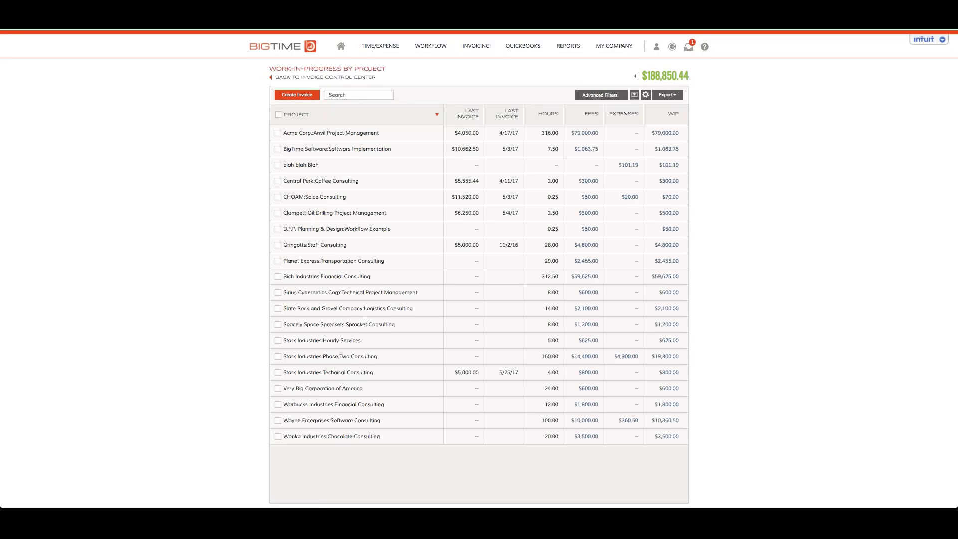
Step: Search the work-in-progress project list for "St" and clear the search
click(278, 133)
click(363, 97)
text(Star)
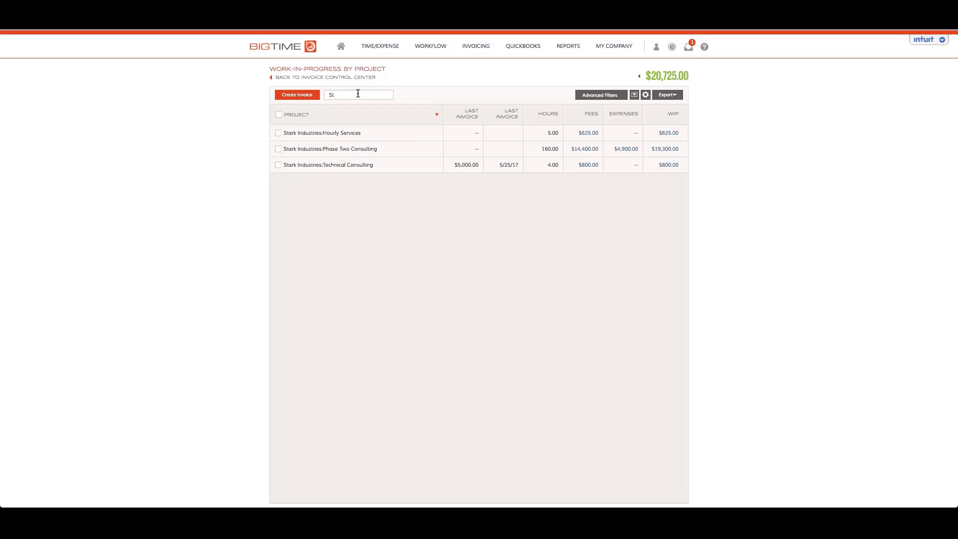
key(BackSpace)
key(BackSpace)
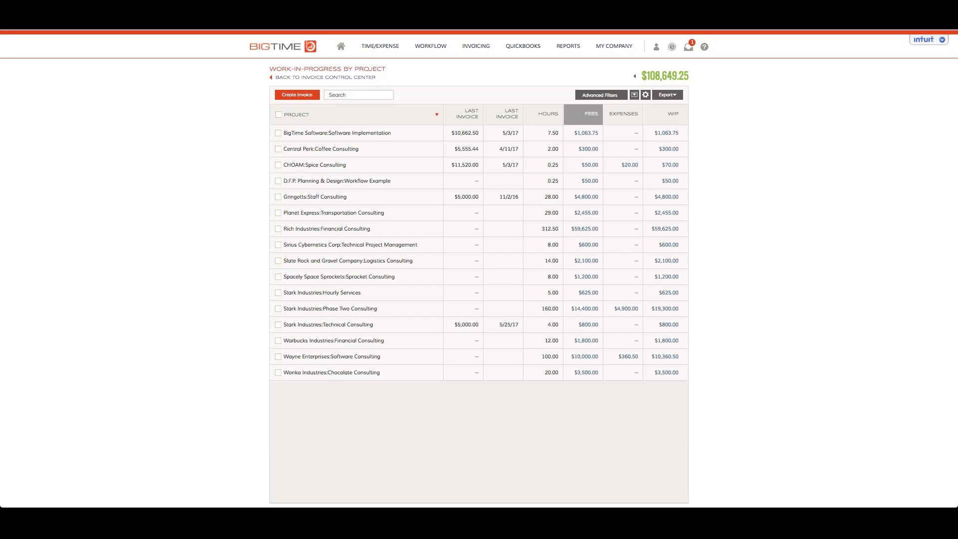
Step: Filter the work-in-progress list to entries on or before 05/01/2017 and highlight the applied date range
click(610, 96)
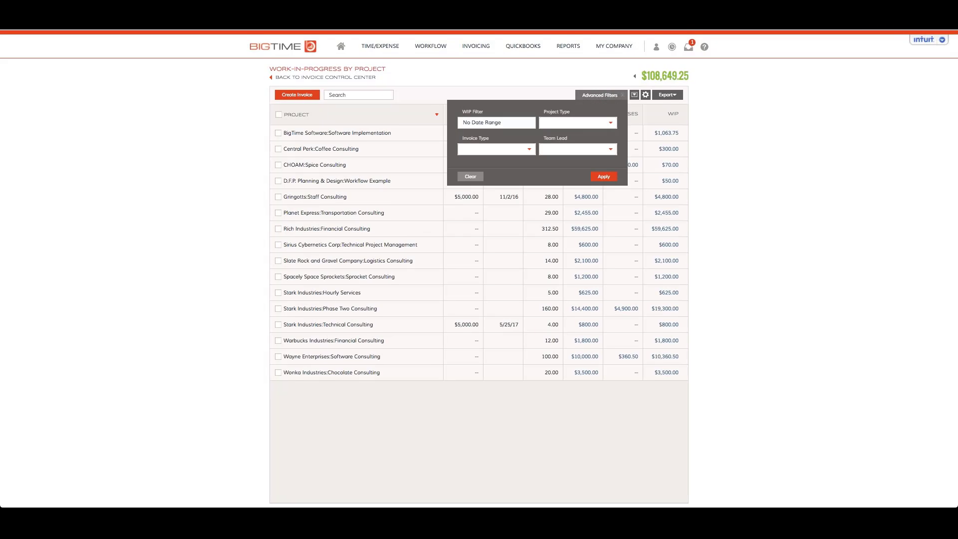
click(494, 123)
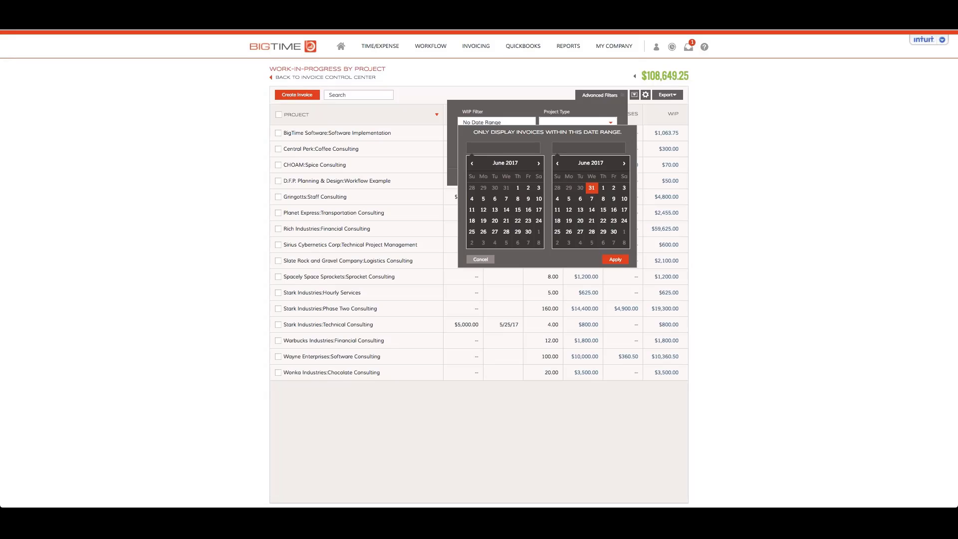
click(581, 188)
click(569, 188)
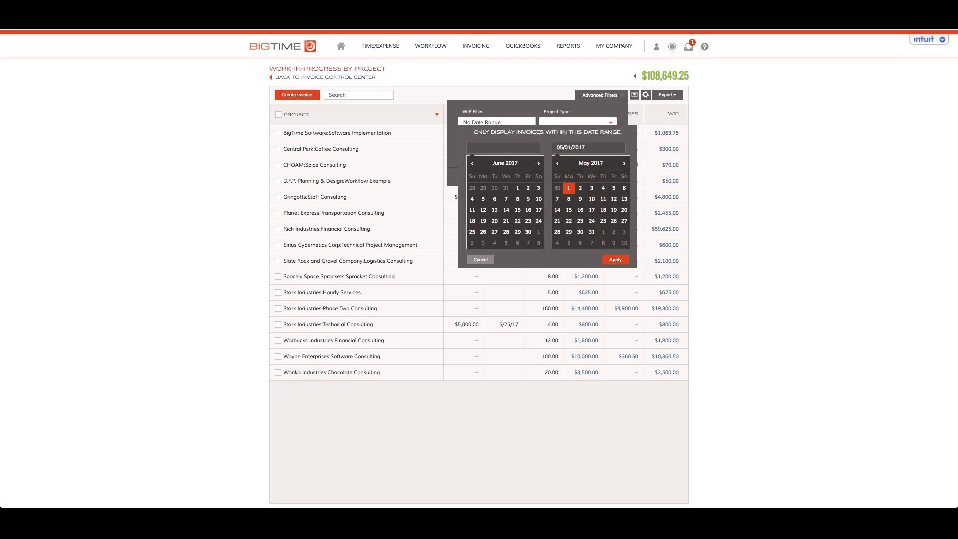
click(616, 259)
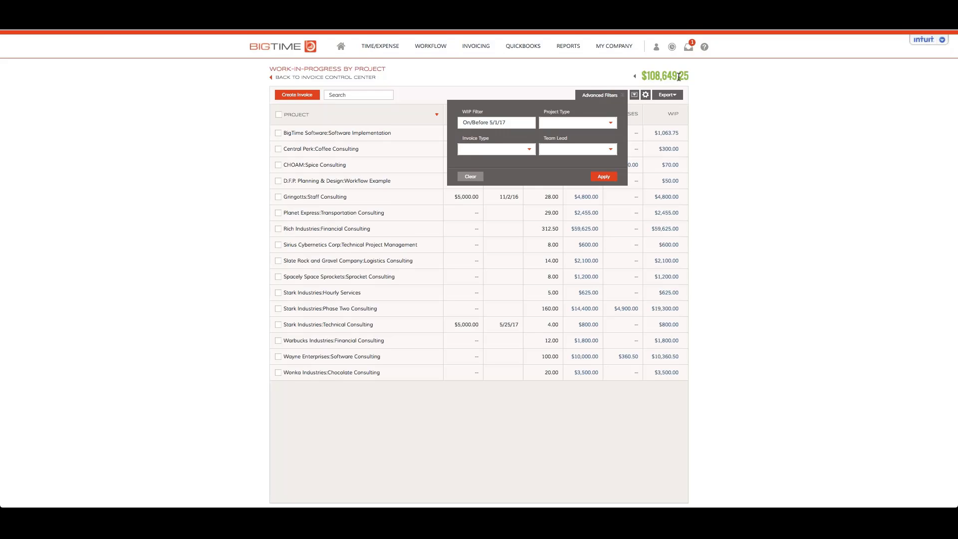
click(604, 176)
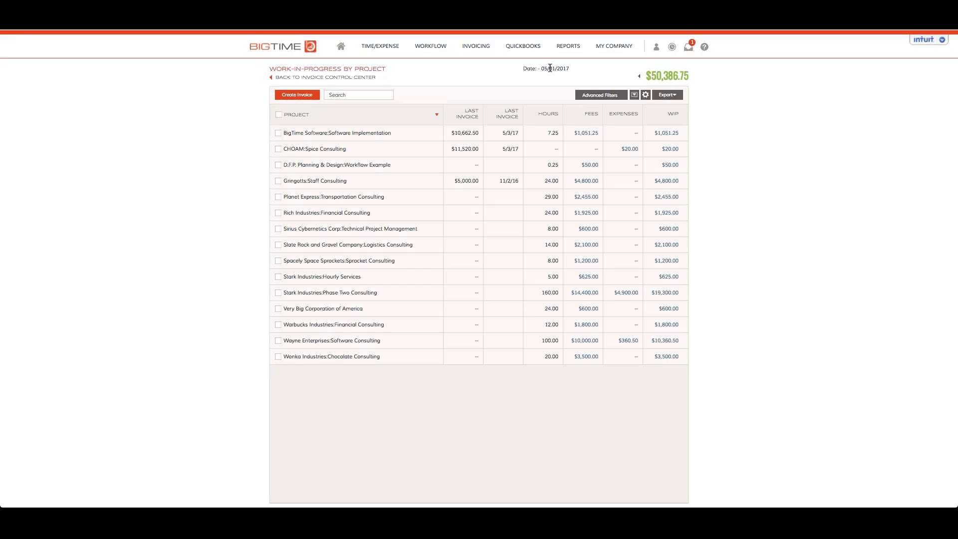
drag(571, 69, 521, 67)
click(520, 67)
triple_click(521, 68)
Step: Turn on the column filters and limit the project column to Gringotts:Staff Consulting
click(645, 95)
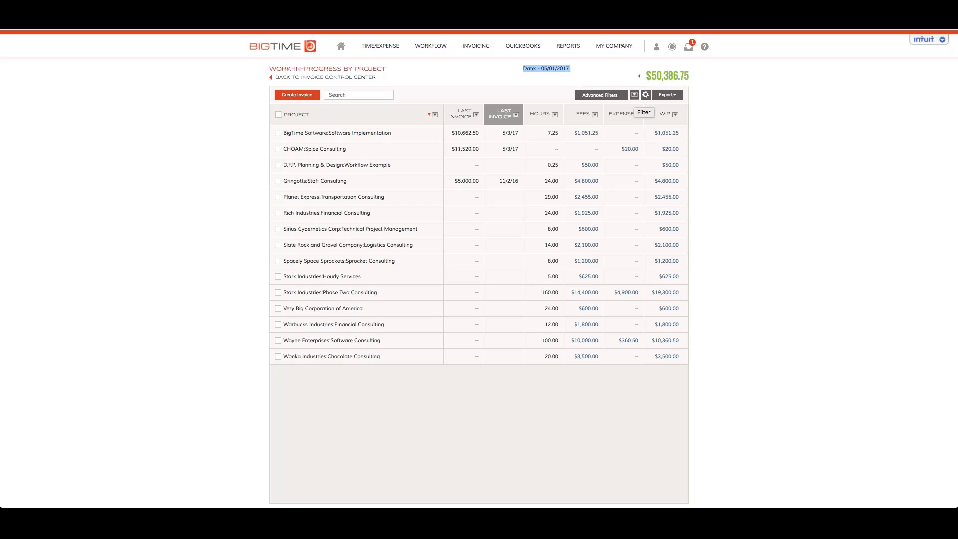
click(435, 116)
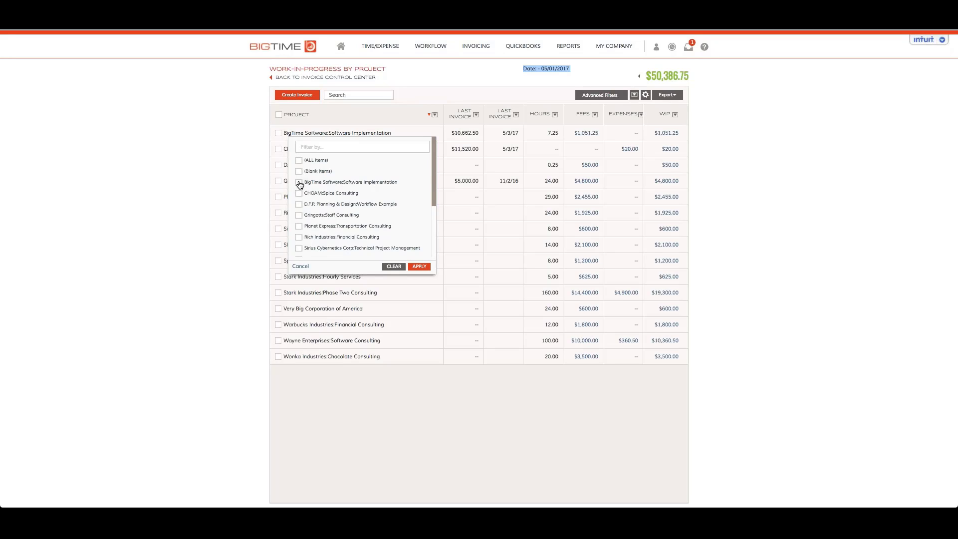
click(298, 215)
click(419, 267)
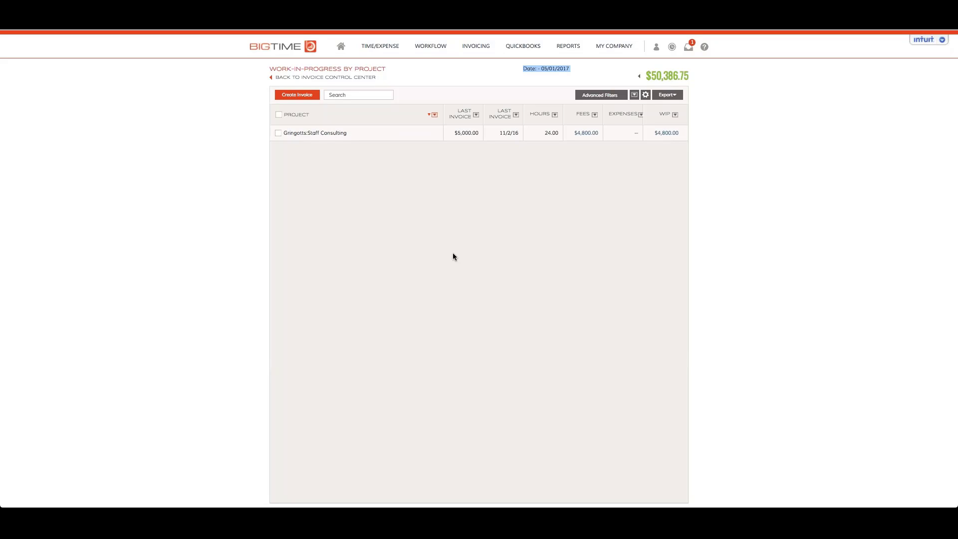
Step: Clear the project filter from the work-in-progress list and turn off the column filters
click(435, 115)
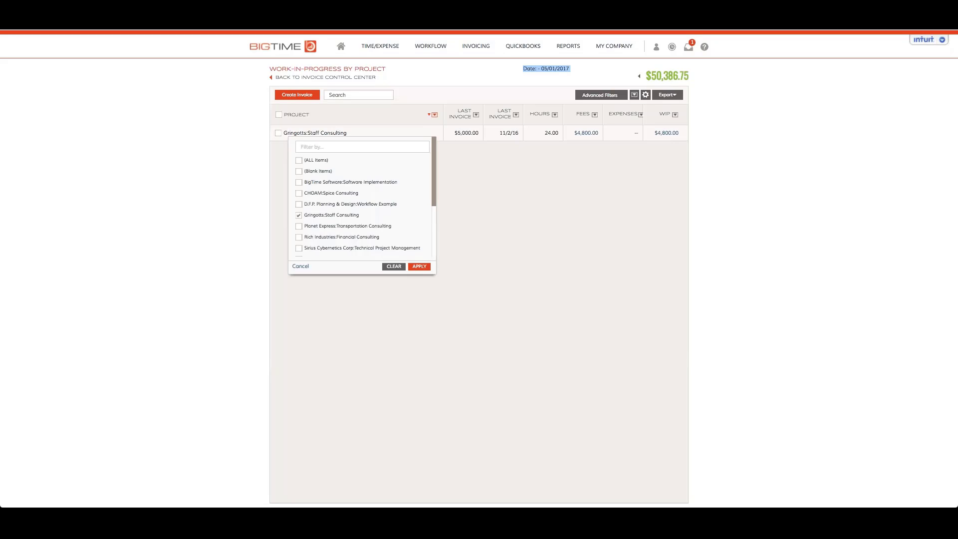
click(394, 267)
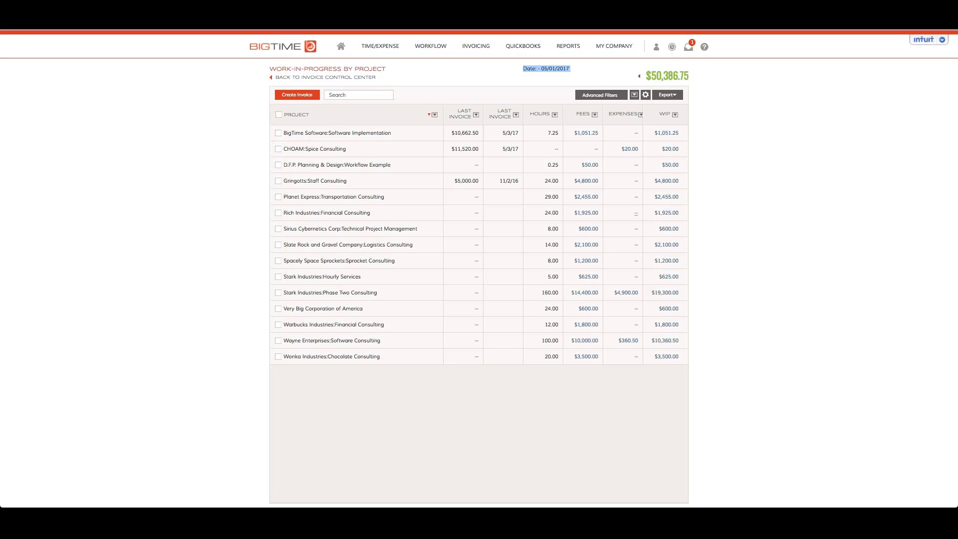
click(635, 95)
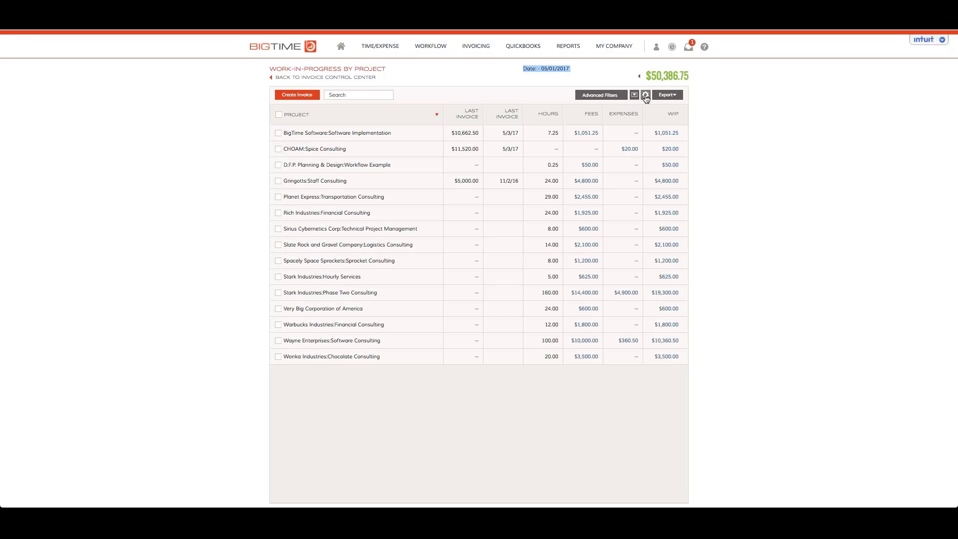
Step: Add the Invoice Type field to the work-in-progress list and widen its column to fit the full text
click(646, 95)
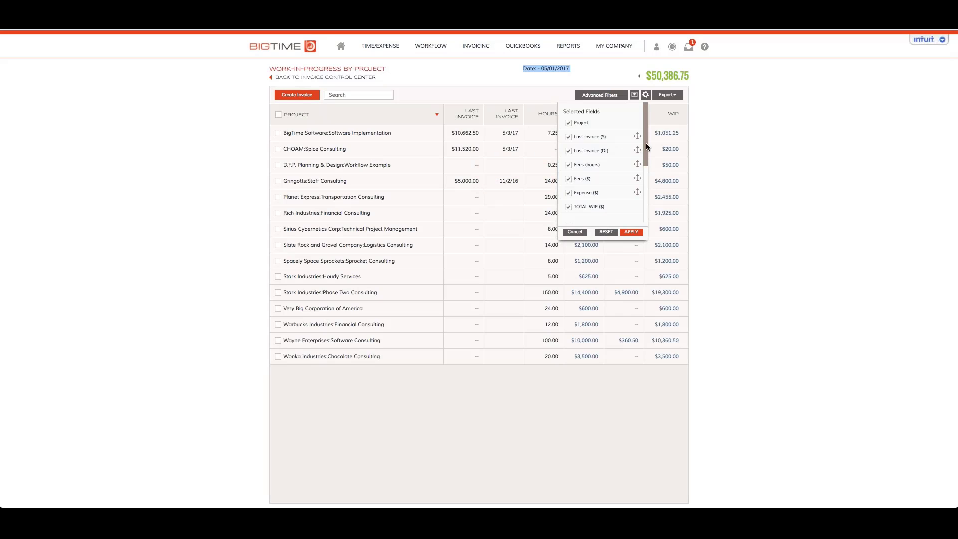
drag(645, 149, 645, 205)
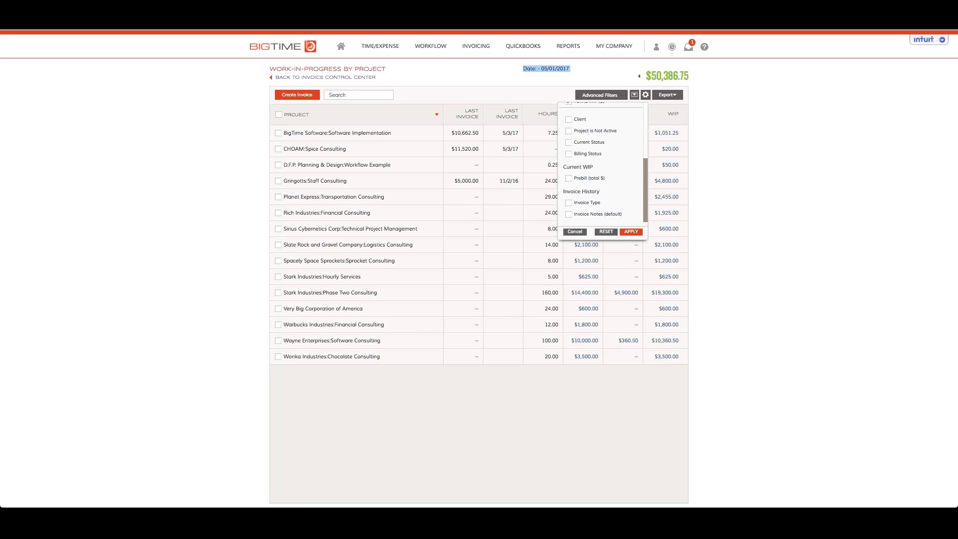
click(569, 203)
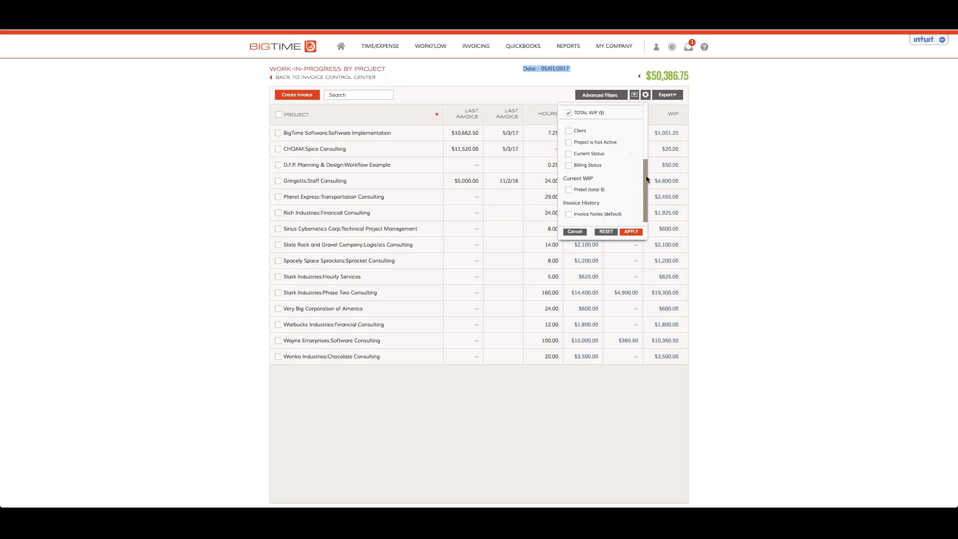
drag(646, 175, 647, 122)
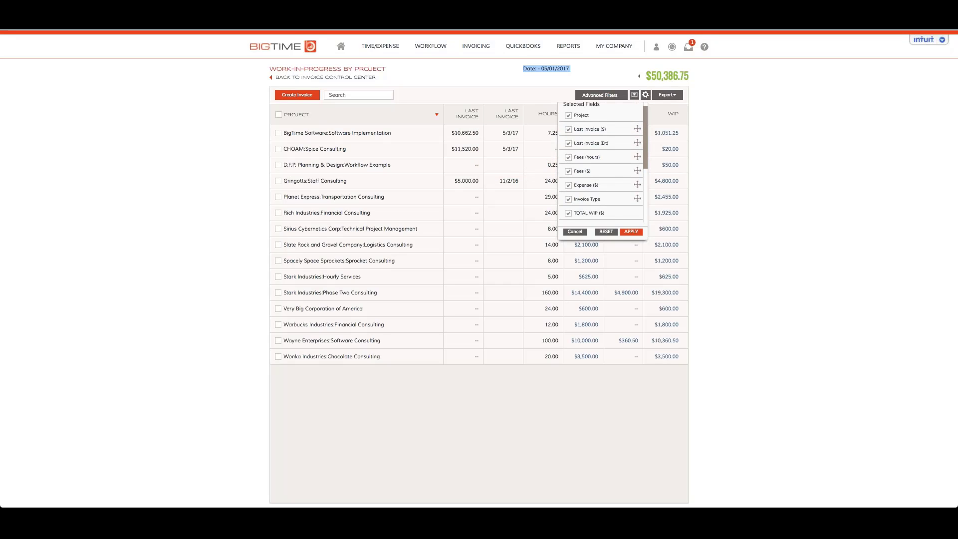
click(631, 231)
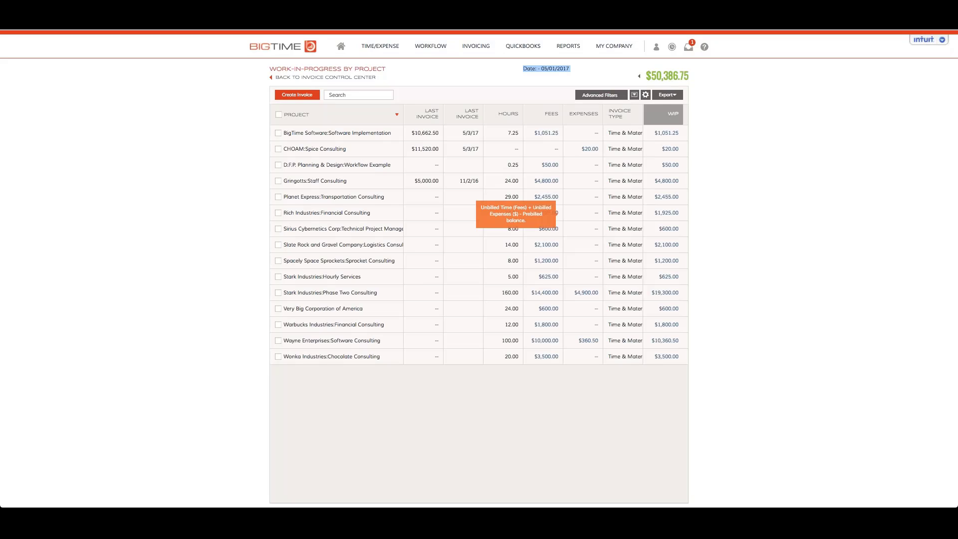
drag(643, 118, 685, 118)
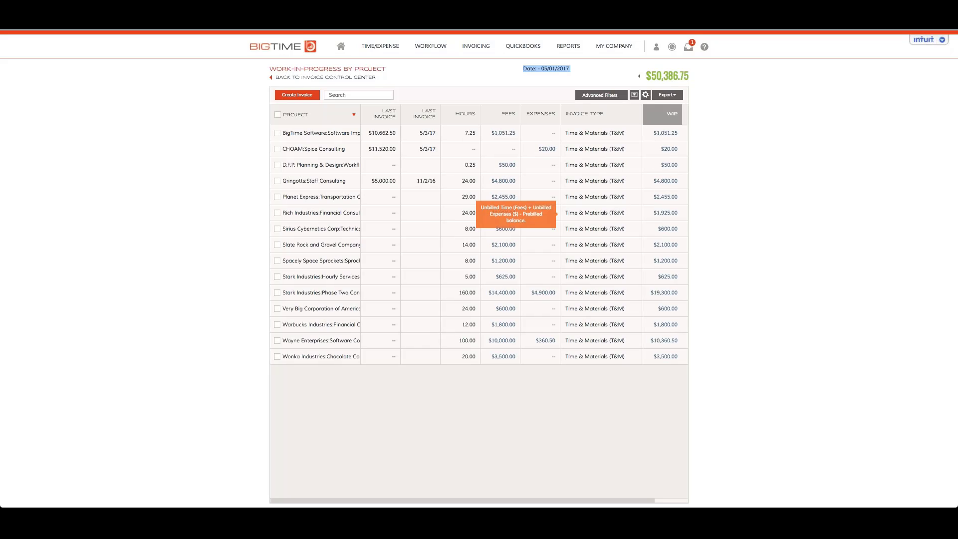
Step: View the list's export formats, and remove the end date from the WIP Filter so all dates are included
click(674, 97)
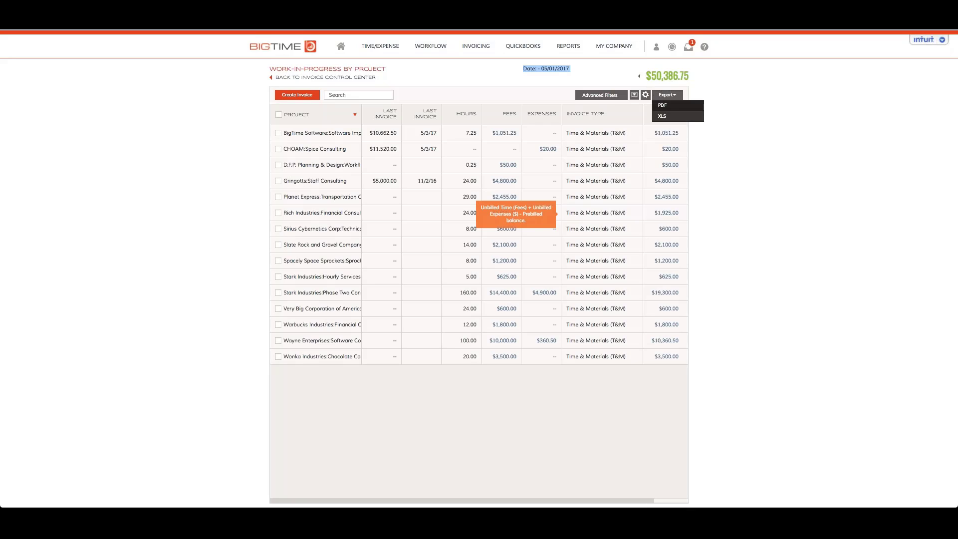
click(734, 160)
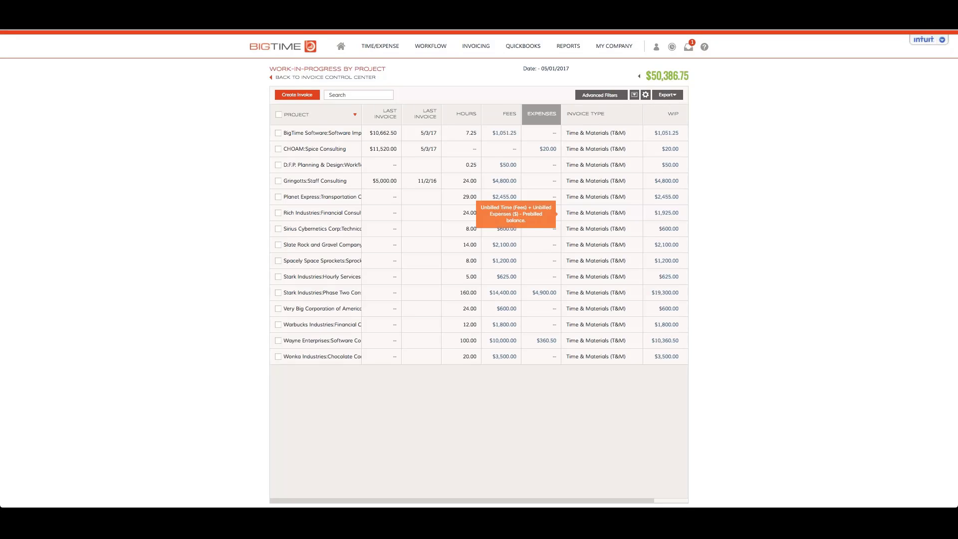
click(601, 95)
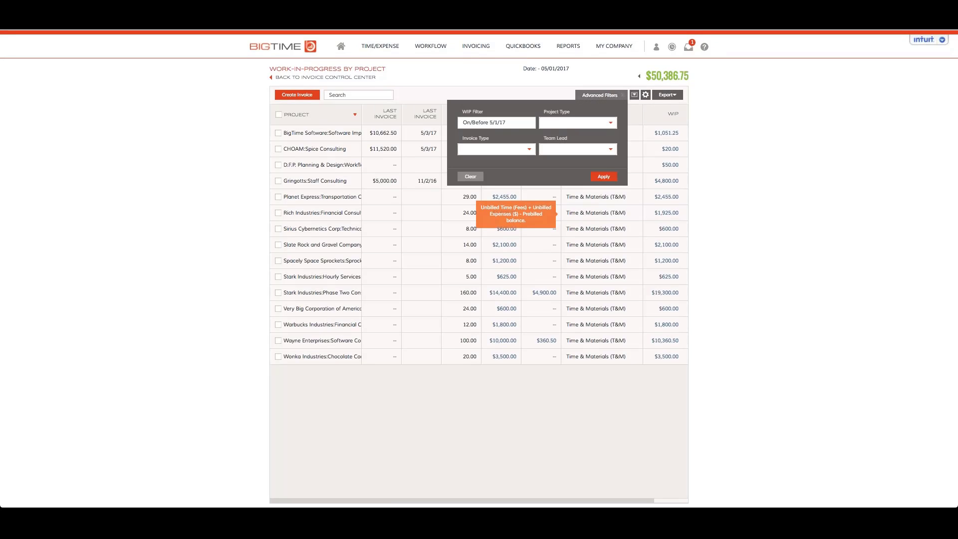
click(519, 123)
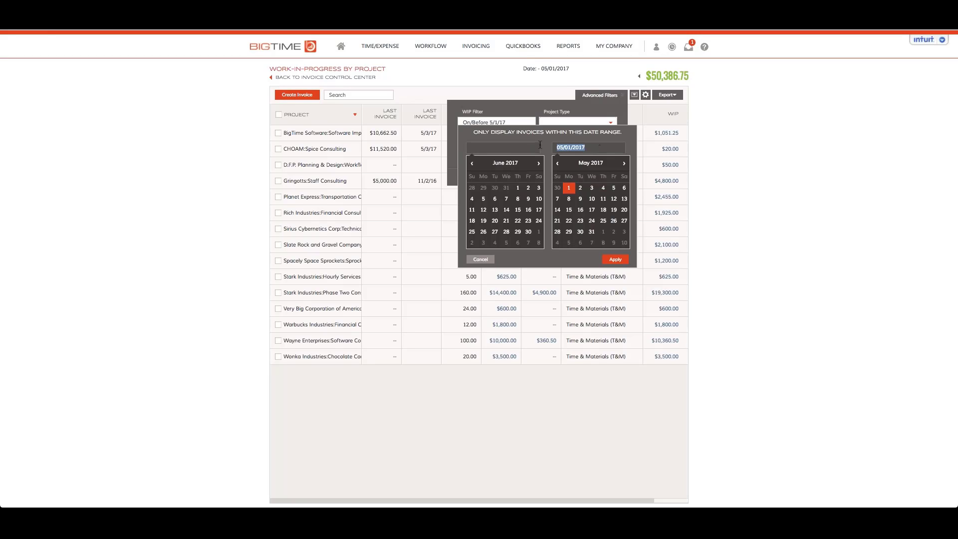
key(BackSpace)
click(616, 260)
click(589, 178)
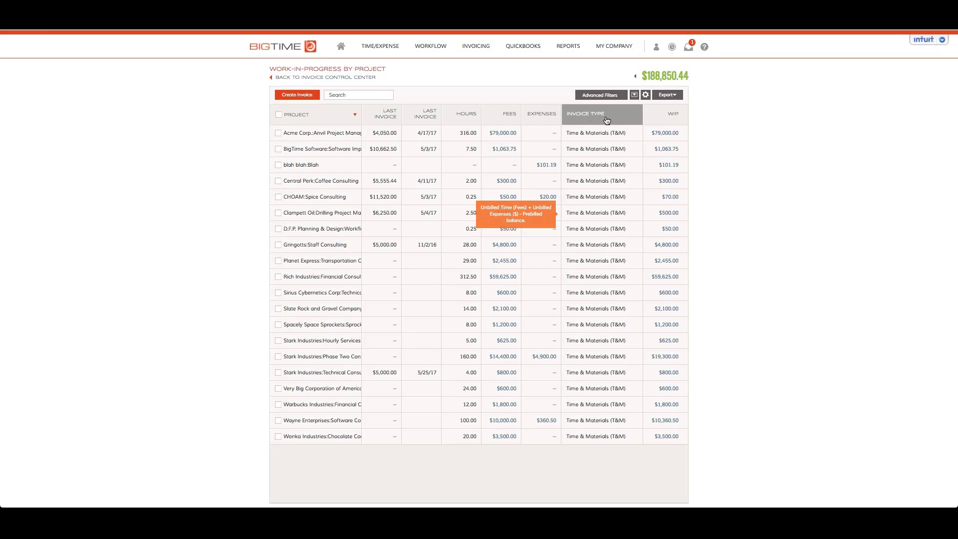
Step: Reorder the list's fields so Invoice Type comes directly after Last Invoice (Dt) and before Fees (hours)
click(646, 95)
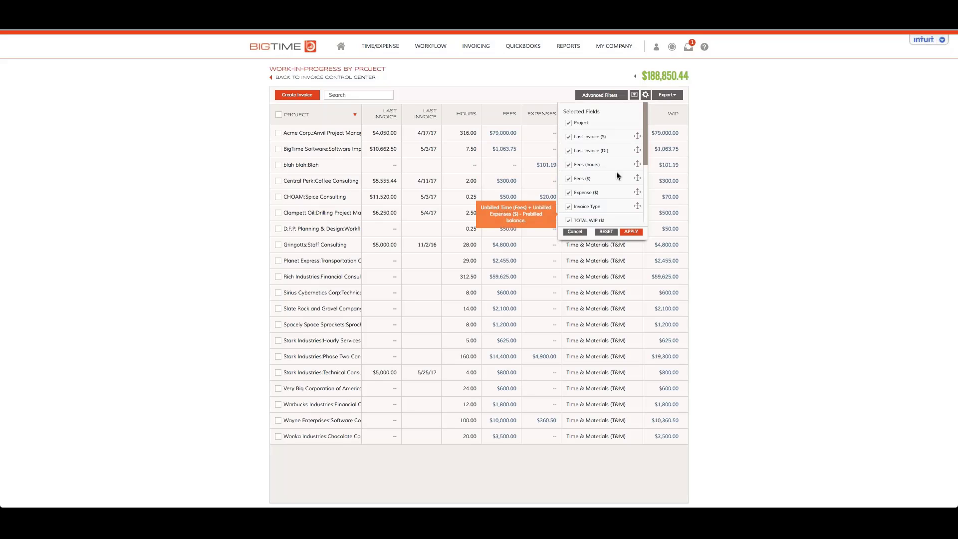
drag(601, 210, 602, 164)
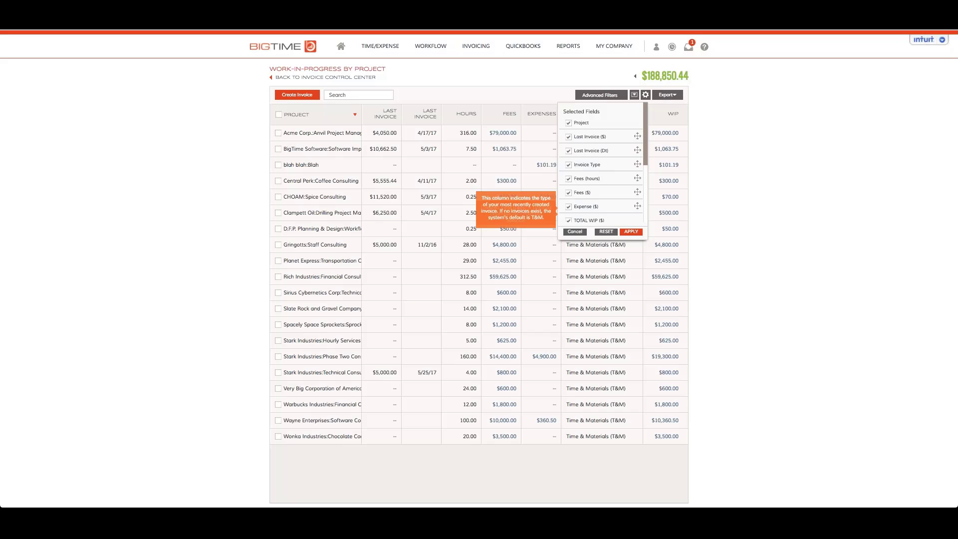
click(633, 232)
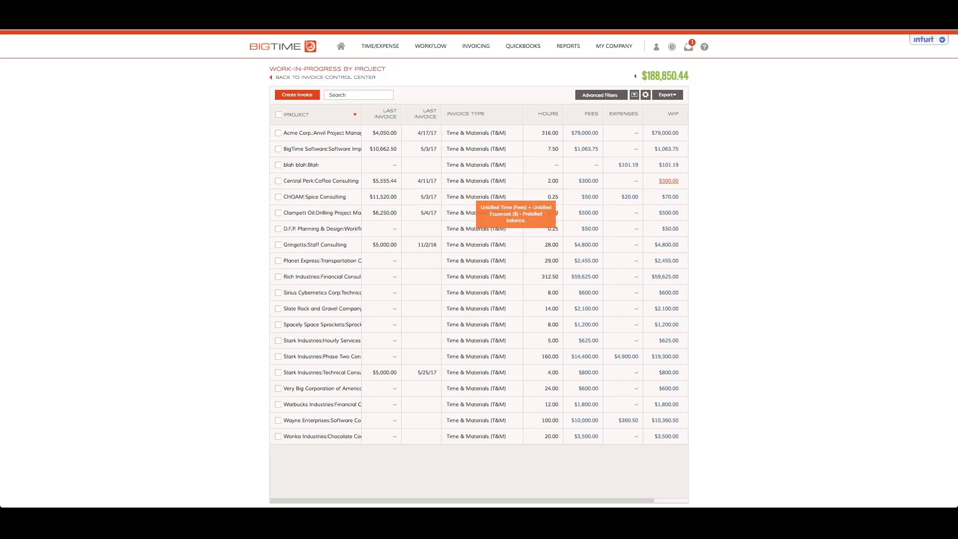
Step: Open the fee details for Acme Corp.:Anvil Project Management and select all of its time entries
scroll(630, 149, right, 1)
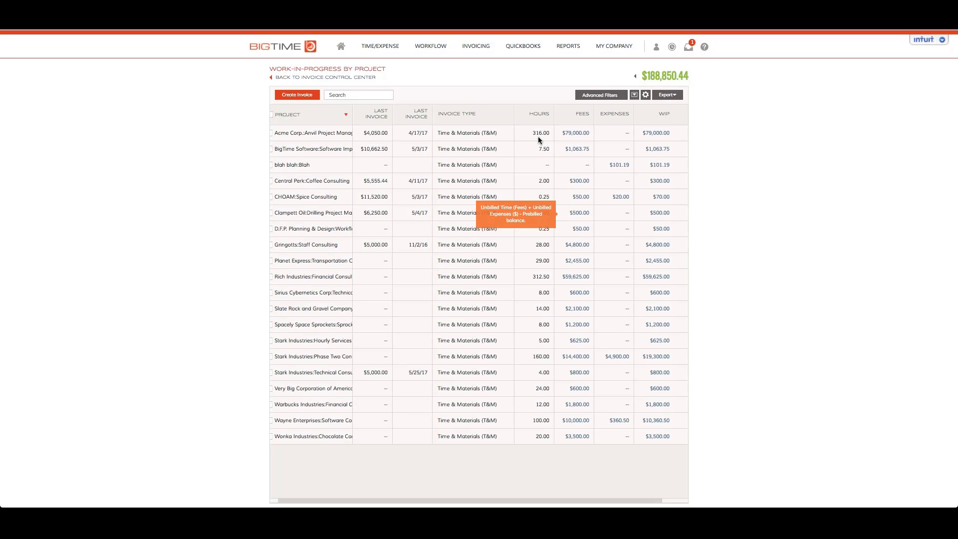
click(575, 134)
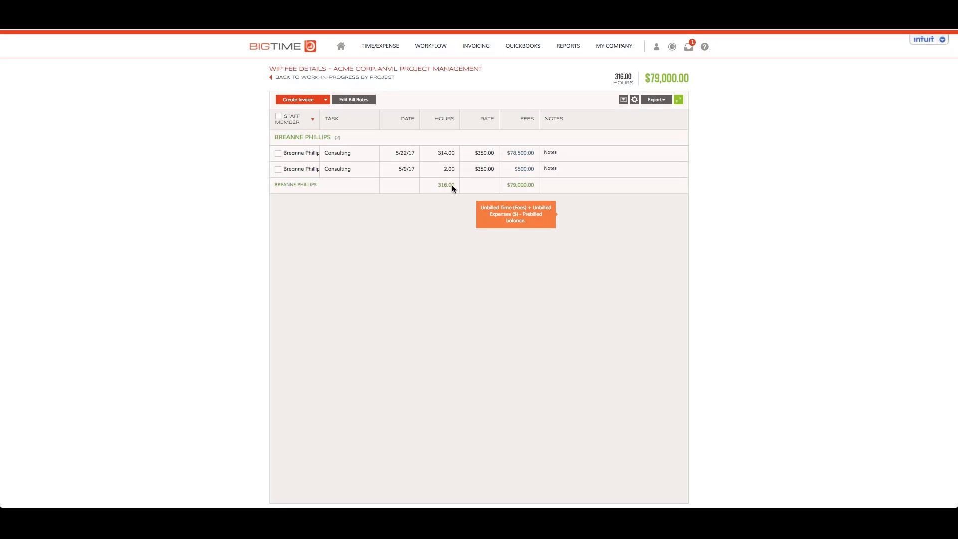
click(287, 158)
click(278, 153)
click(279, 116)
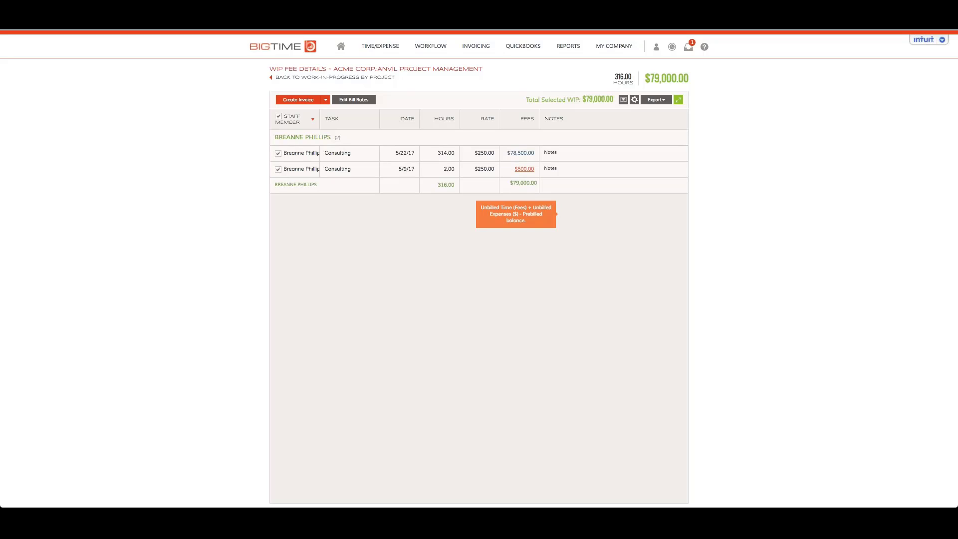
Step: Open the project's expense selection and create an invoice from the selected work-in-progress
click(325, 100)
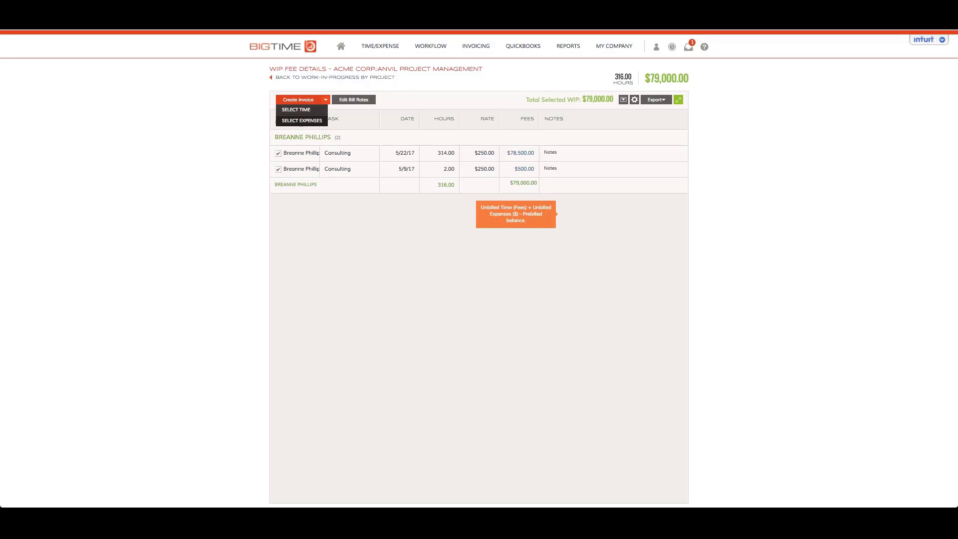
click(435, 91)
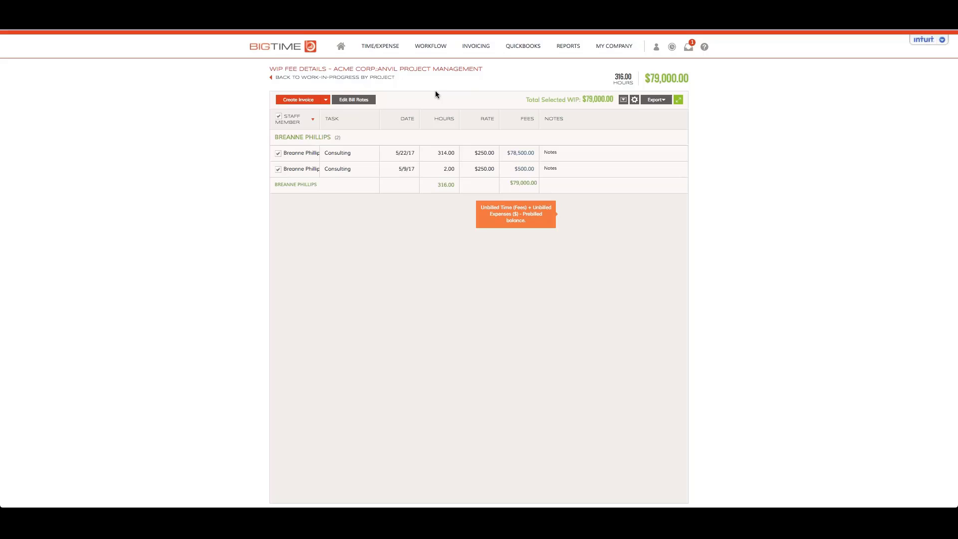
click(327, 101)
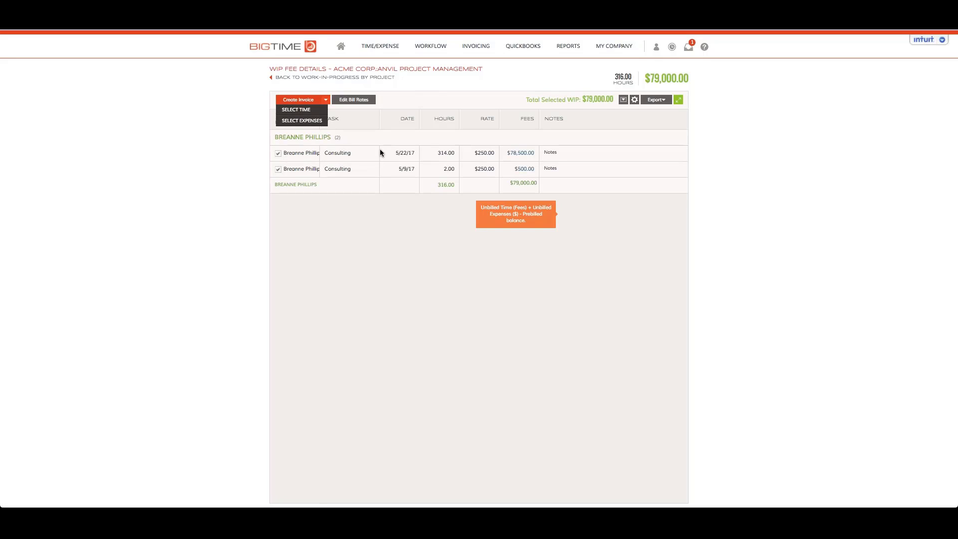
click(313, 123)
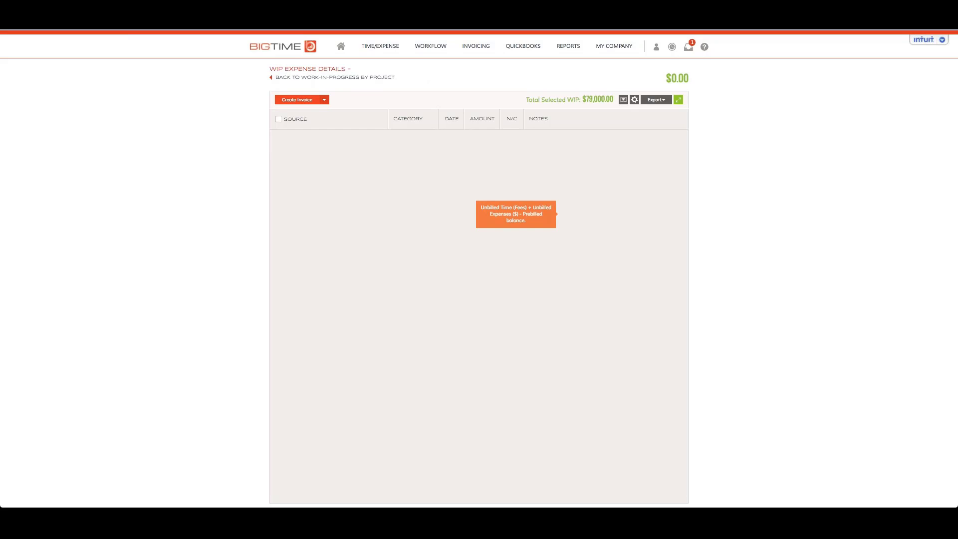
click(310, 101)
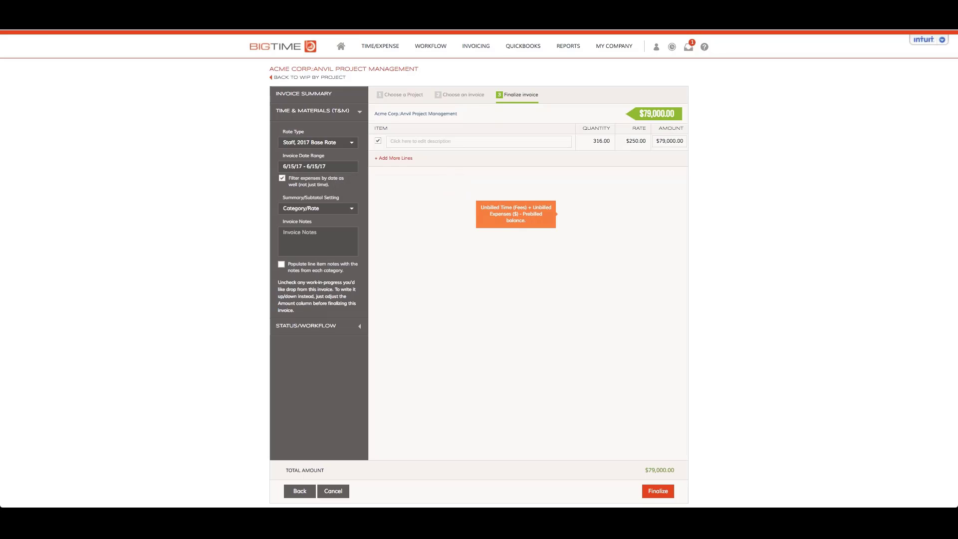
Step: Set the invoice date range to 05/01/2017 through 06/15/2017
click(338, 171)
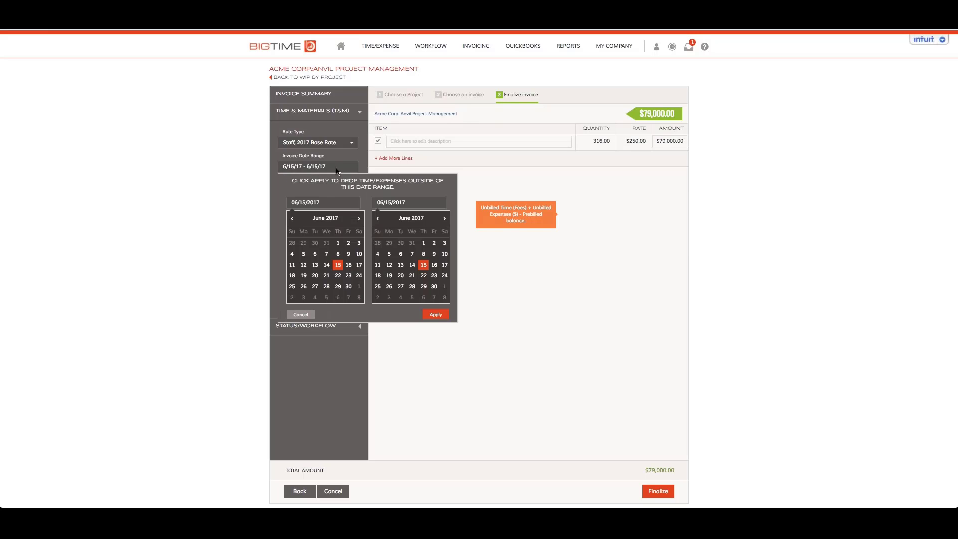
click(424, 243)
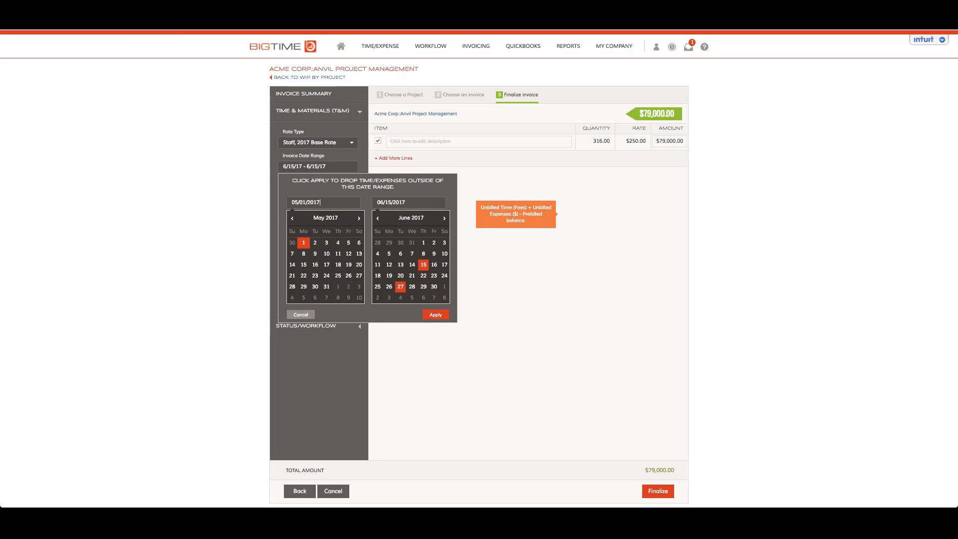
click(435, 315)
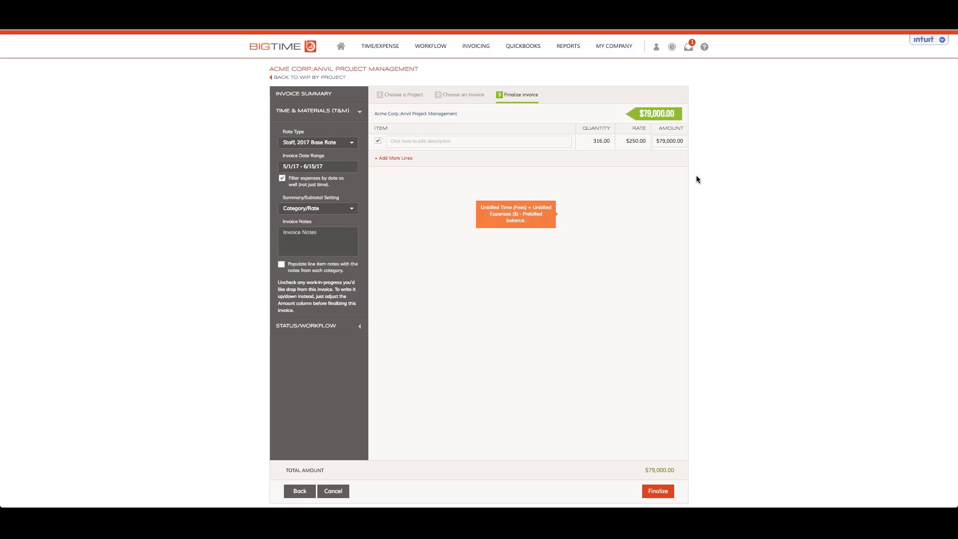
Step: Change the invoice date range to 06/01/2017 through 06/15/2017
click(333, 169)
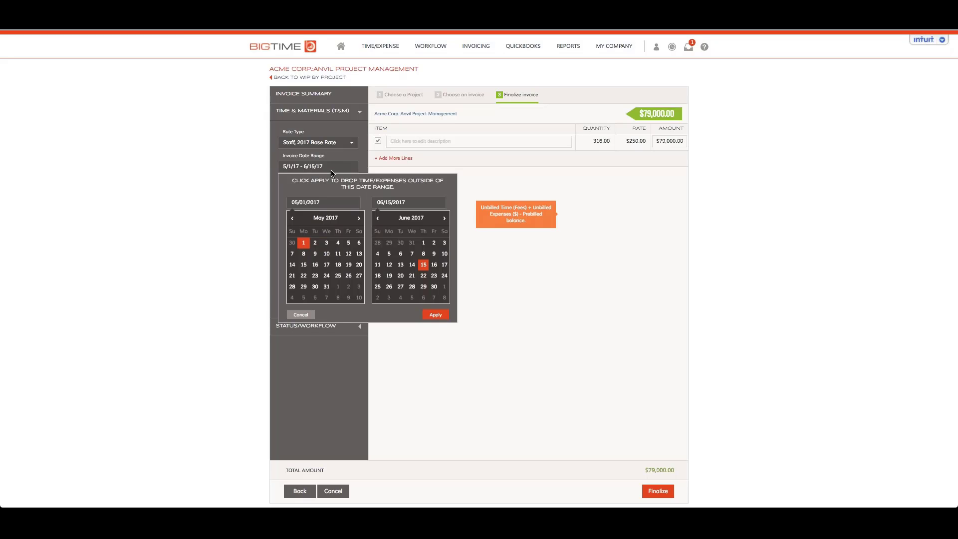
click(424, 243)
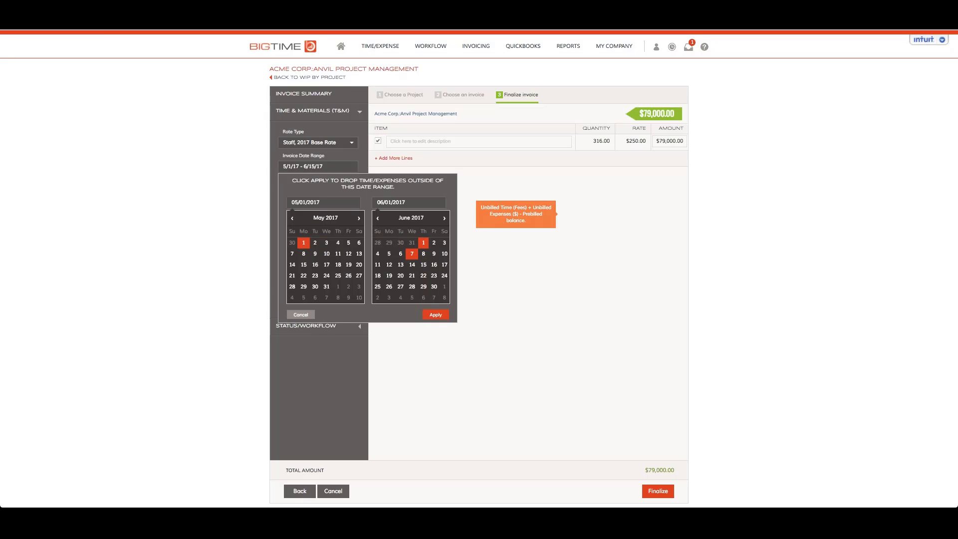
click(423, 265)
click(338, 287)
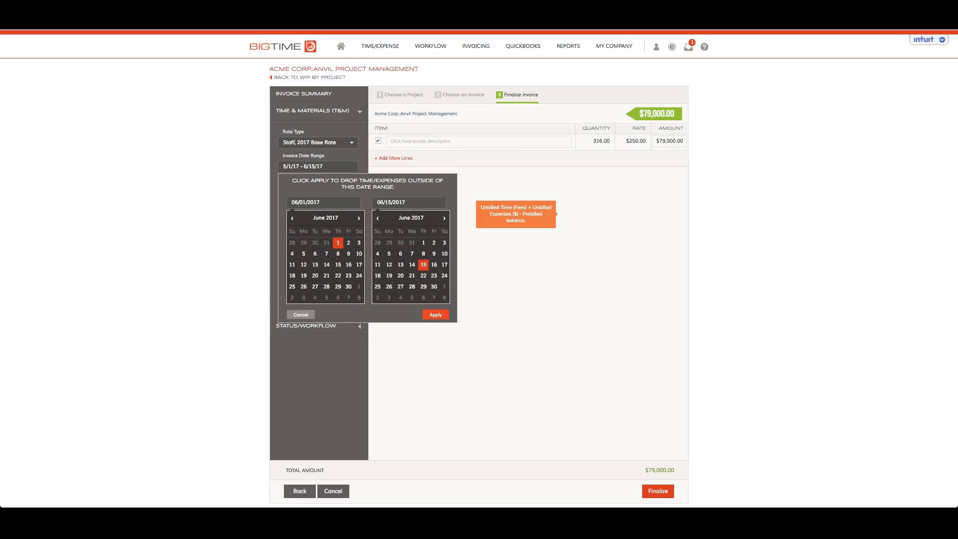
click(436, 314)
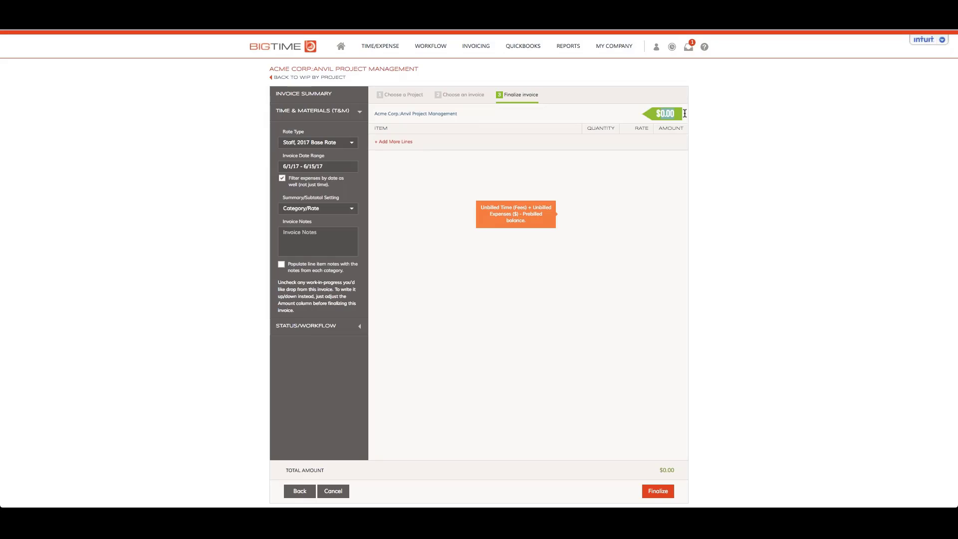
Step: Clear the invoice date range so the invoice uses No Date Range
click(337, 169)
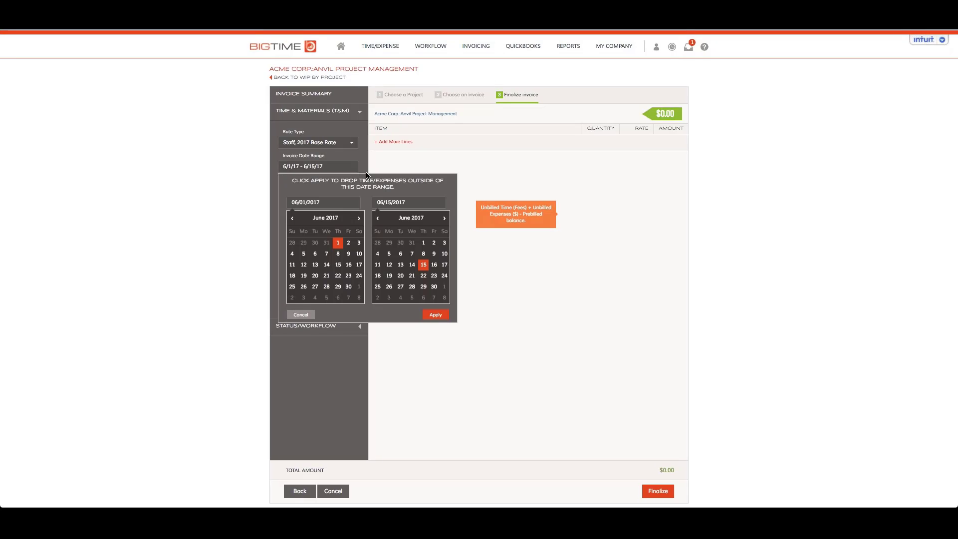
drag(334, 202, 235, 195)
key(BackSpace)
click(434, 314)
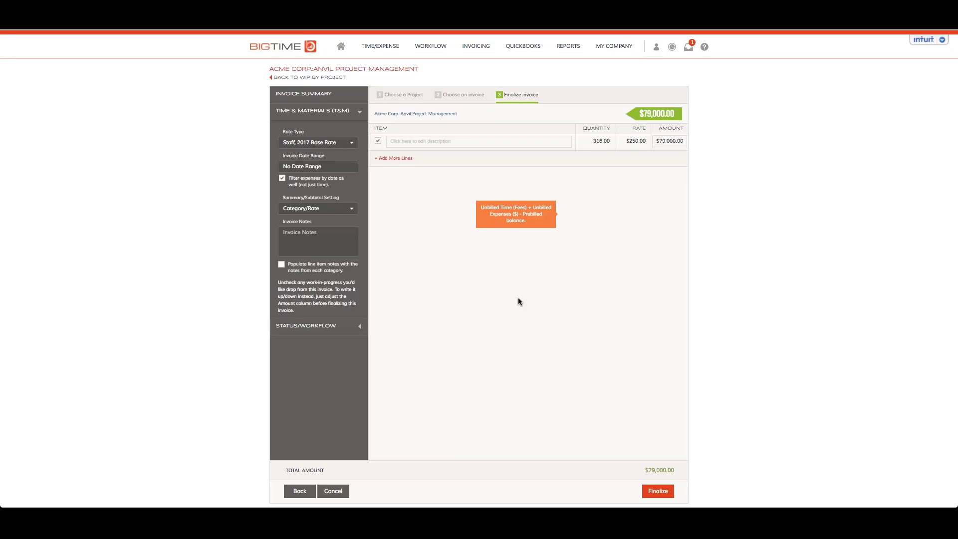
Step: Try the By Task and Task/Rate summary settings on the draft invoice
click(352, 210)
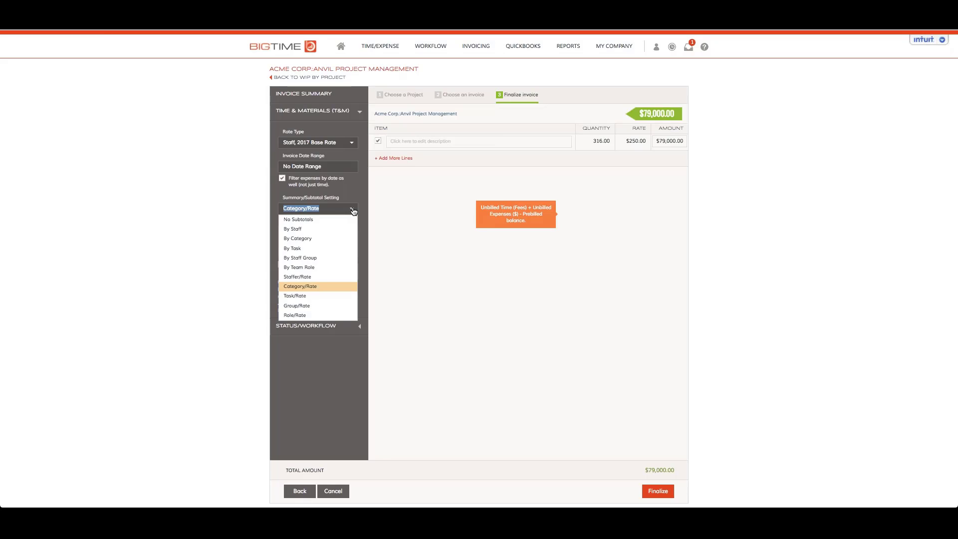
click(302, 249)
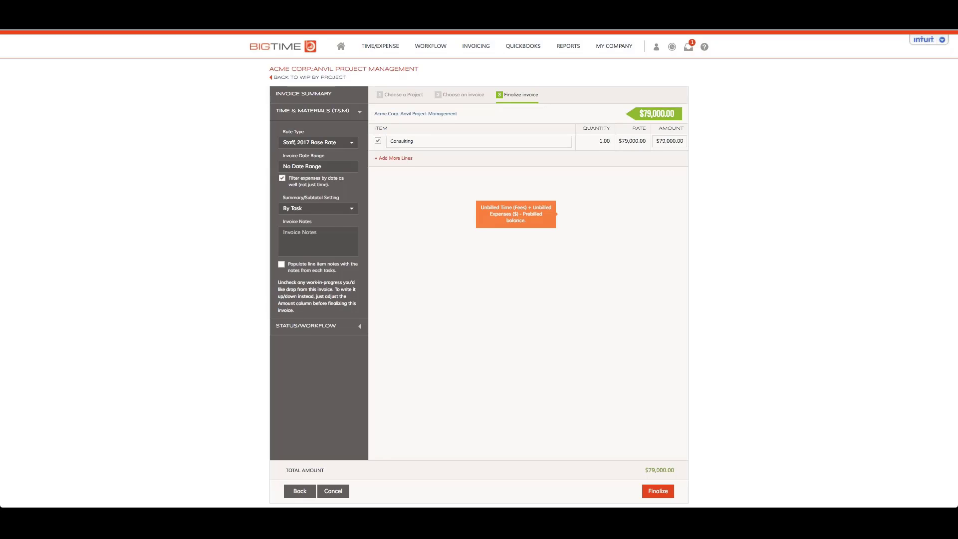
click(353, 210)
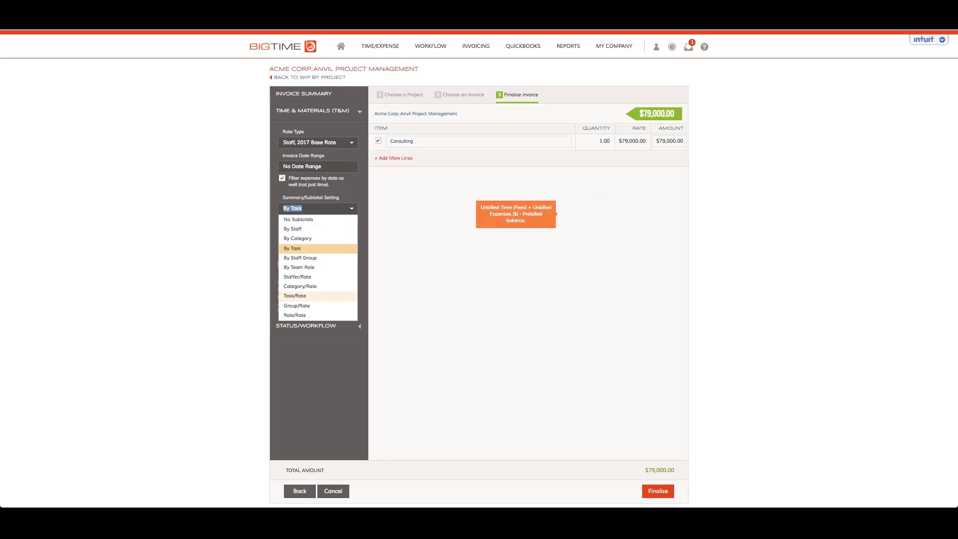
click(297, 295)
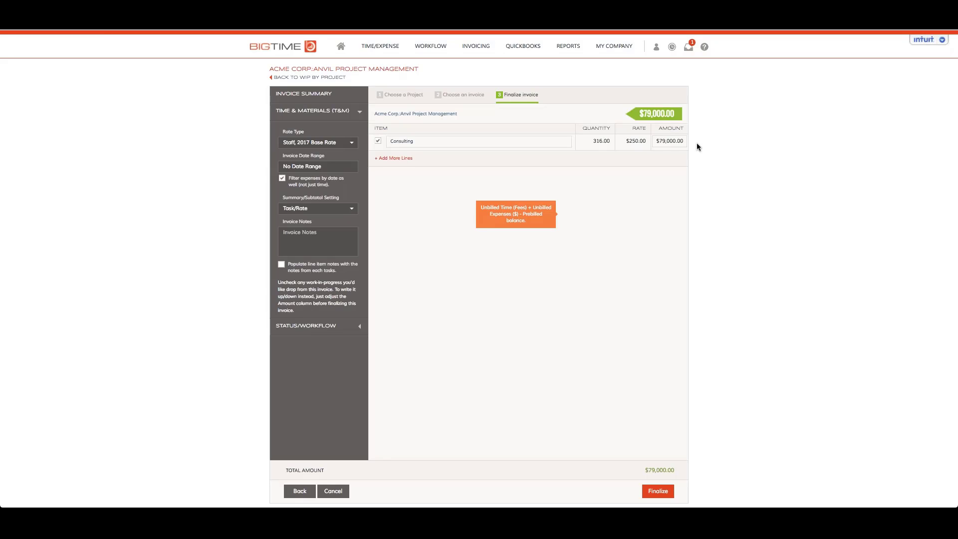
Step: Set the invoice's summary setting to By Task and finalize the invoice
click(353, 209)
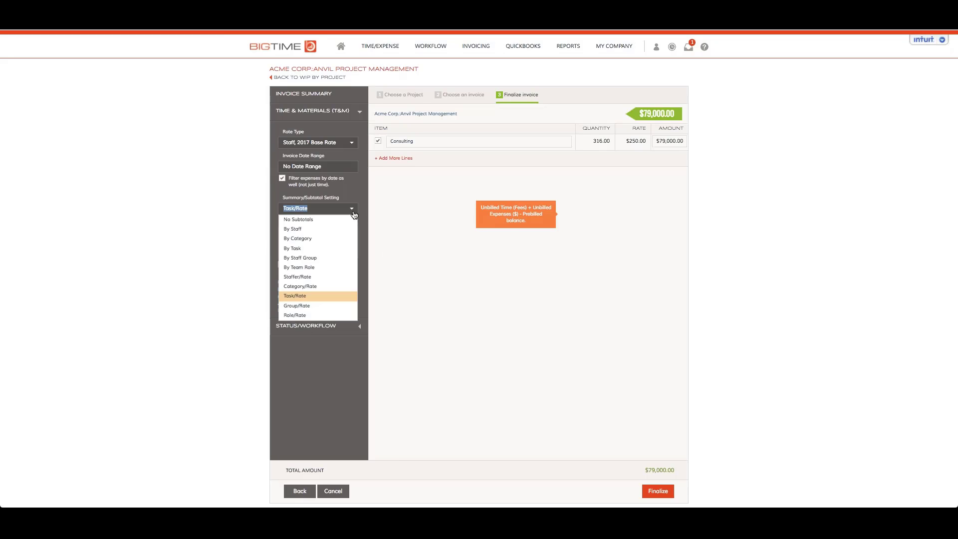
click(303, 252)
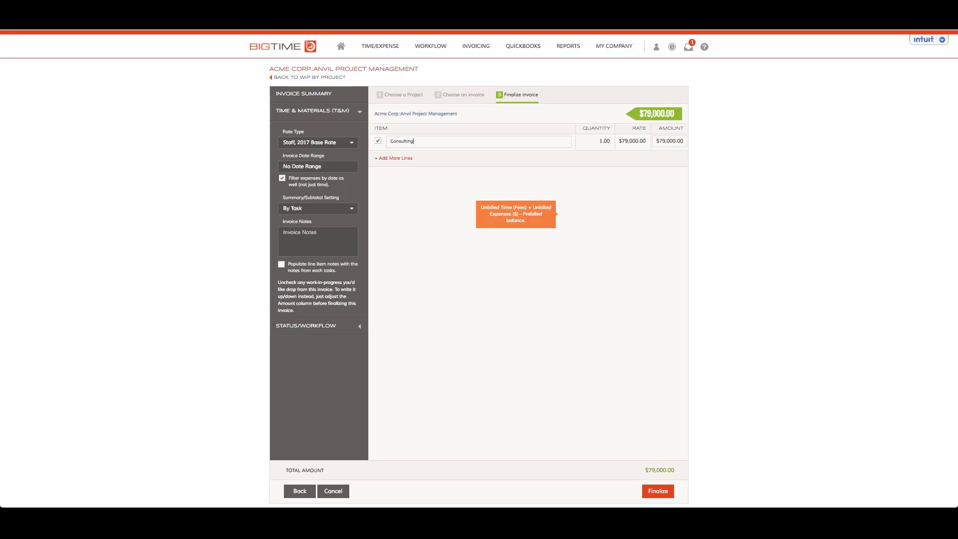
click(401, 142)
click(659, 492)
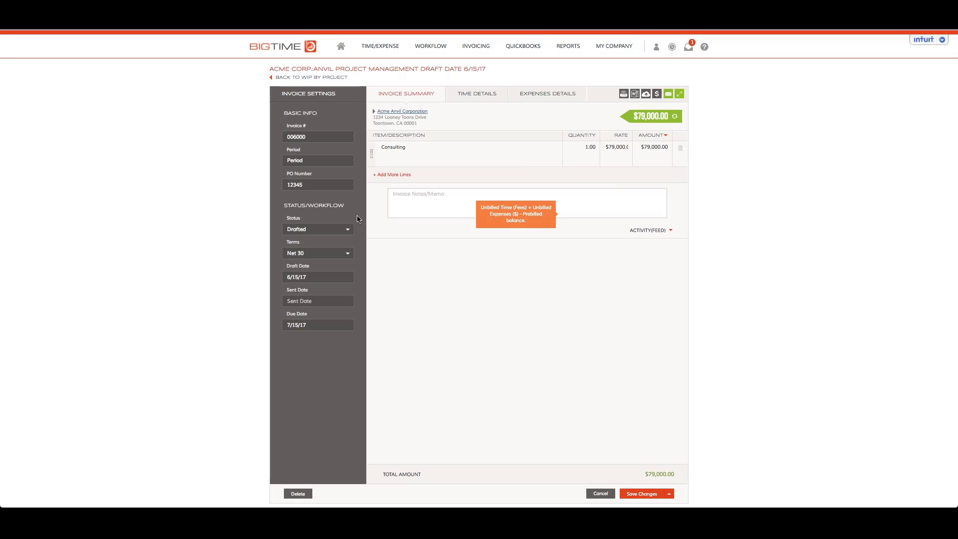
Step: Set the invoice period to end on 6/15/17 with no start date
drag(303, 135, 276, 135)
click(307, 161)
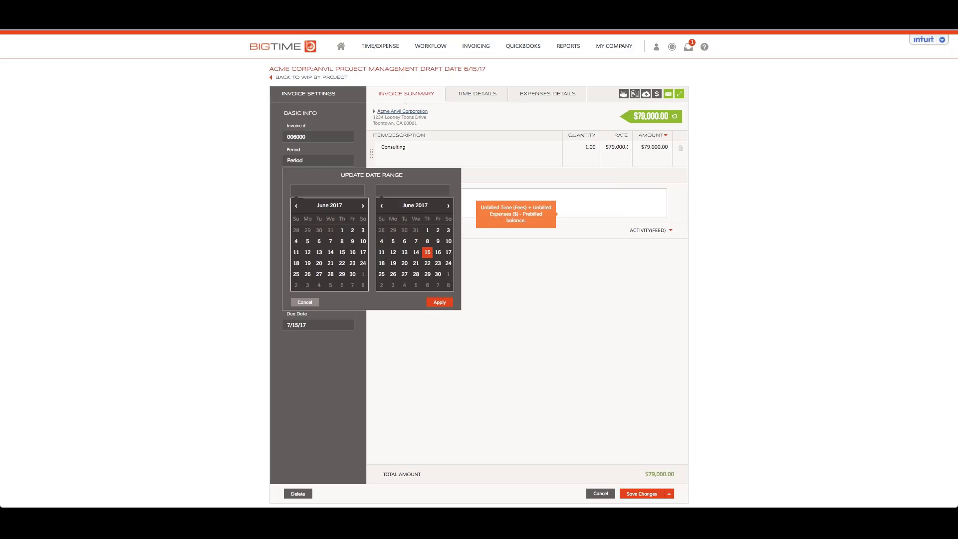
click(428, 252)
click(440, 303)
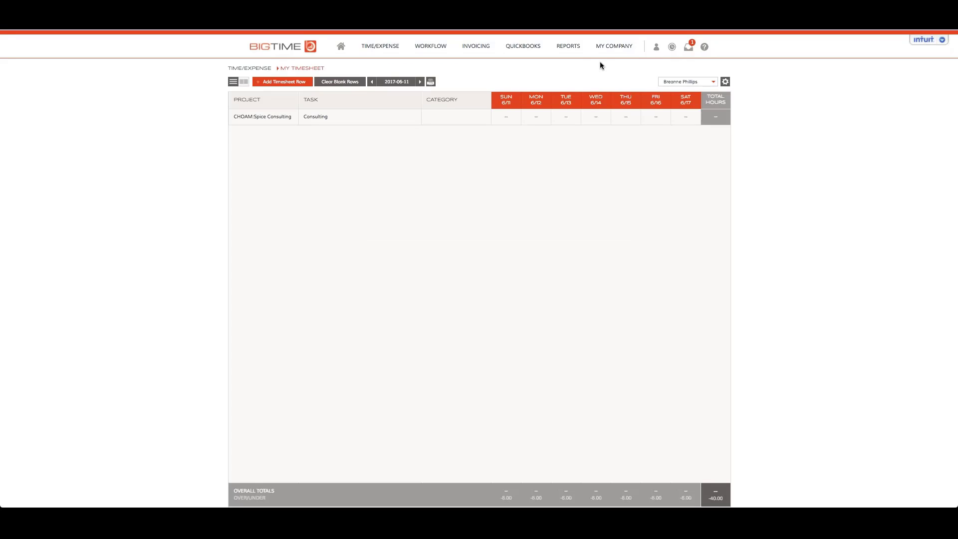
Step: Open the Acme Corp.:Anvil Project Management project in the project list and prefix its PO Number with "WO #"
mouse_move(615, 46)
click(610, 81)
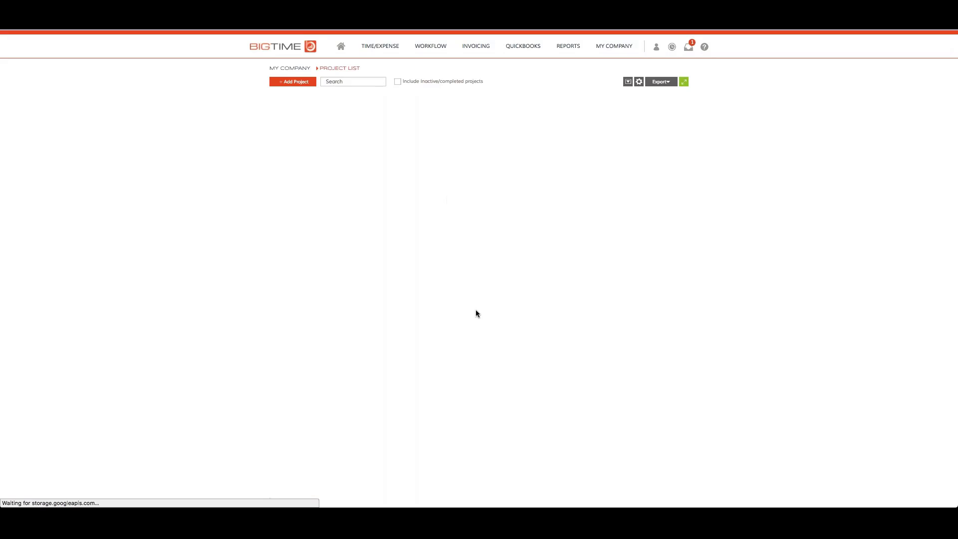
click(322, 121)
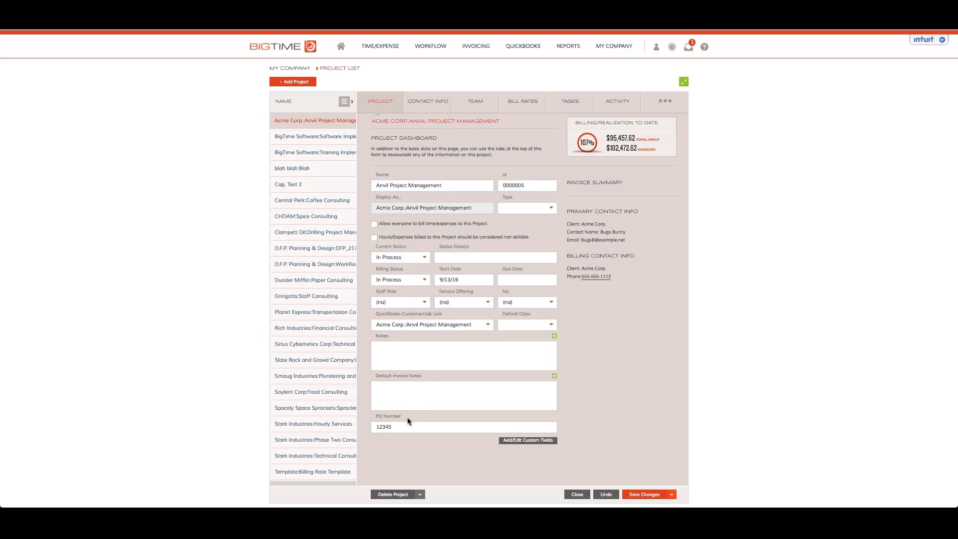
drag(396, 428, 365, 427)
click(375, 428)
text(WO #)
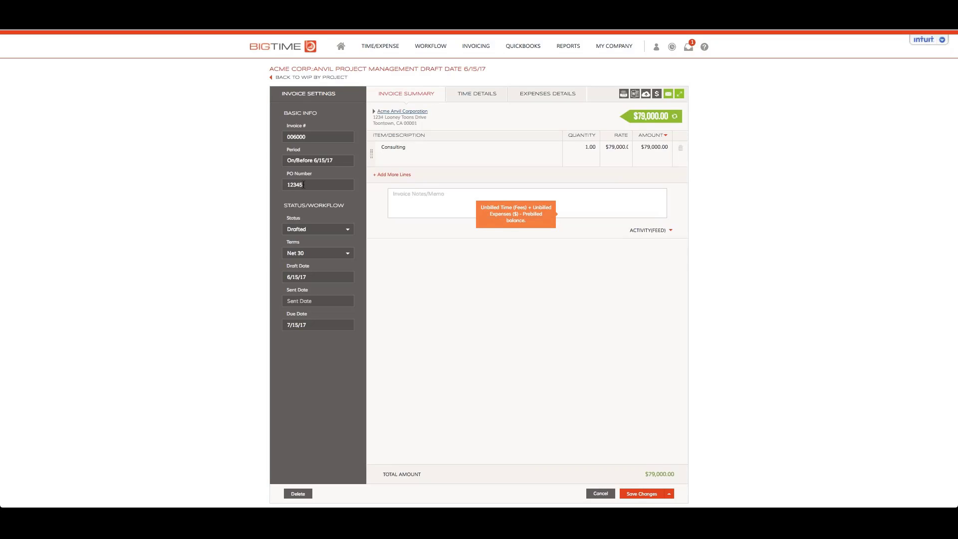
Step: Look through the draft invoice's status options and keep the status at Drafted
click(348, 230)
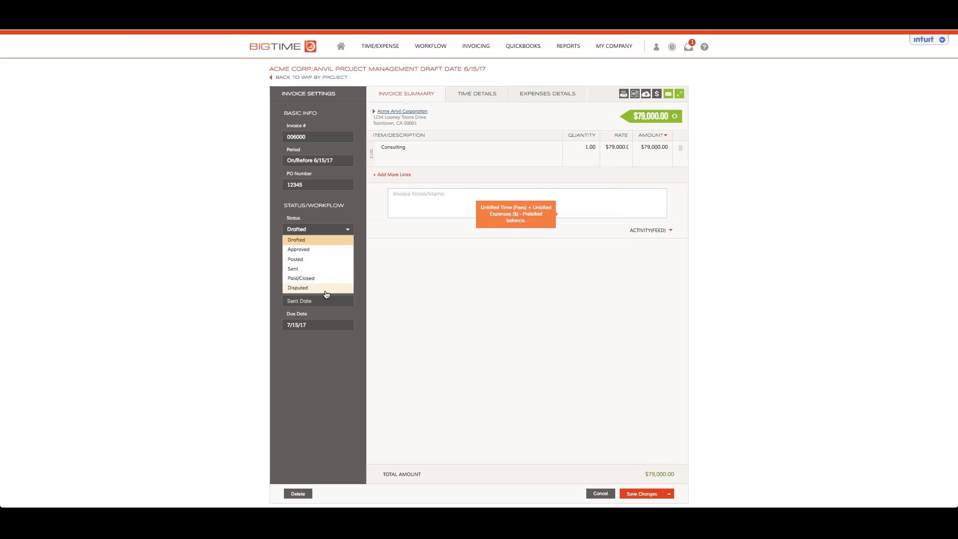
key(Escape)
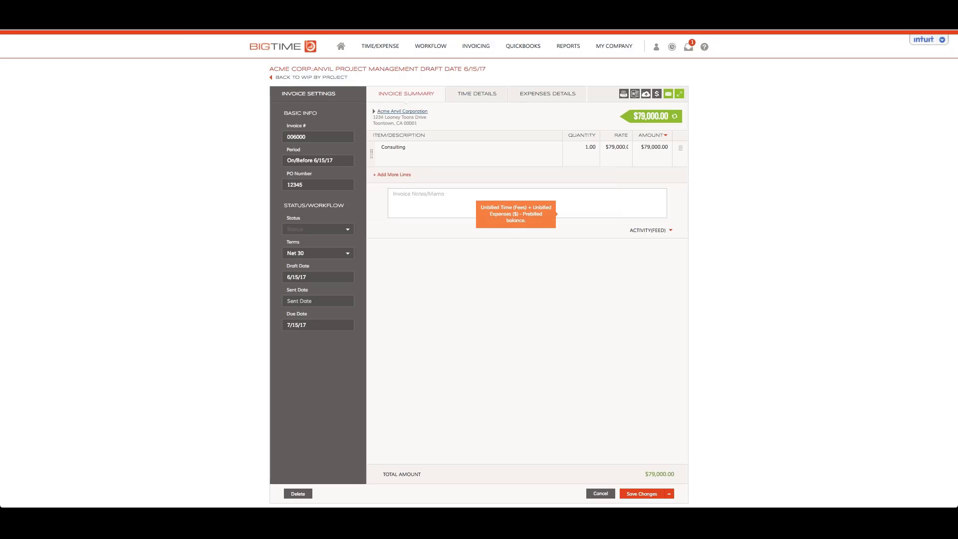
click(348, 230)
click(311, 243)
Step: Examine the Net 30 entry in the invoice terms settings and close the settings
click(351, 255)
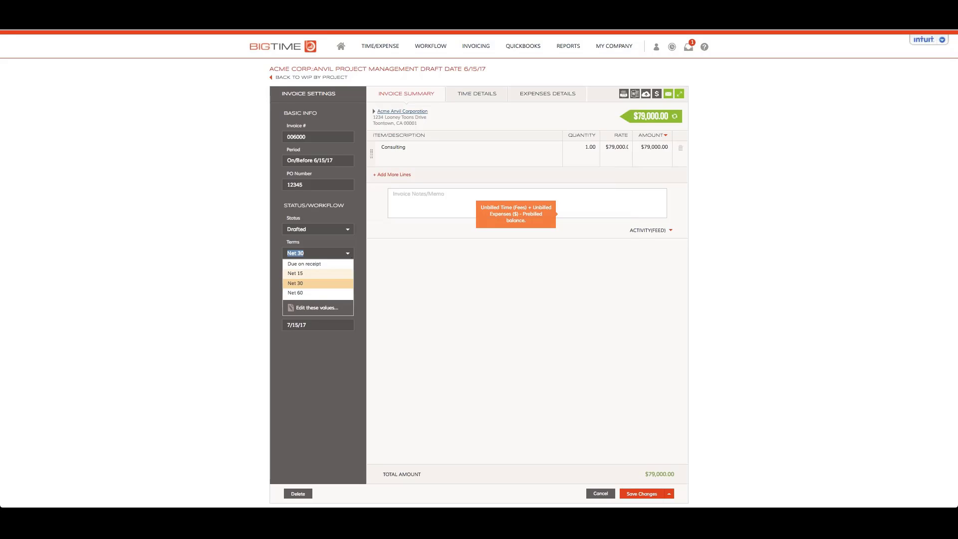
click(316, 314)
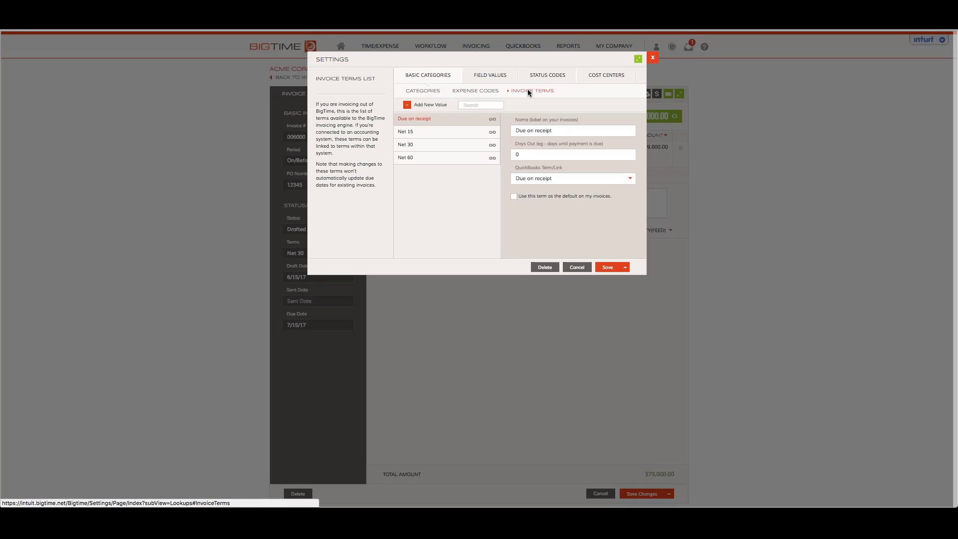
click(410, 146)
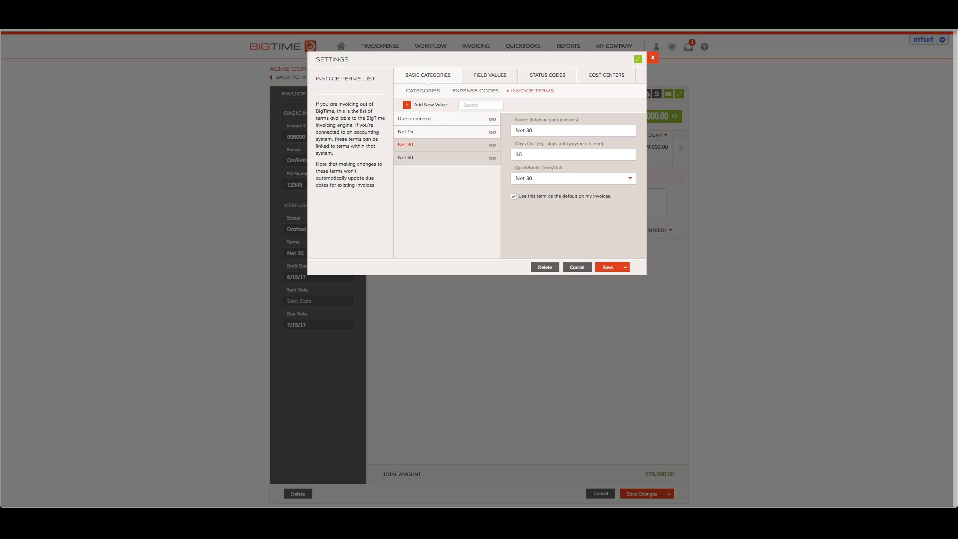
click(653, 58)
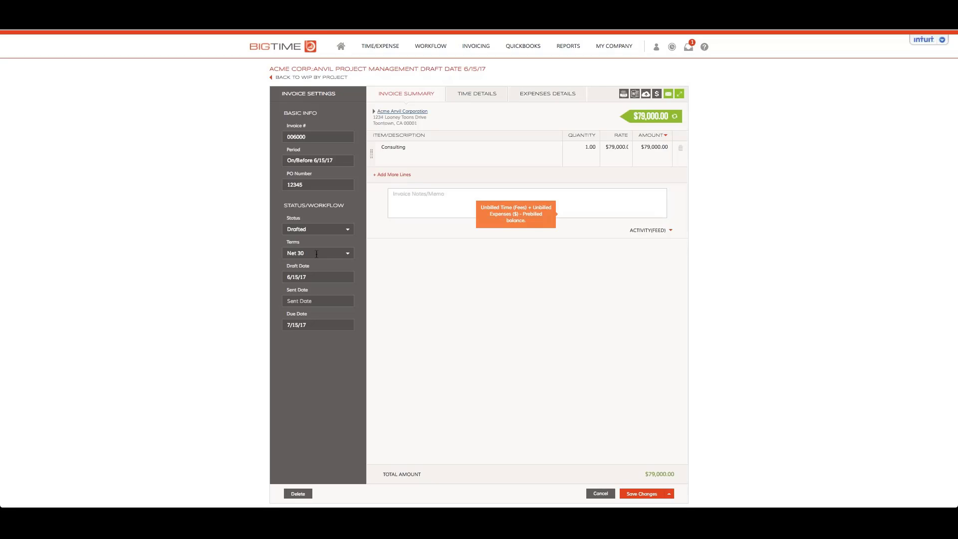
Step: Look at the calendars for the invoice's draft date and due date without changing either date
click(319, 277)
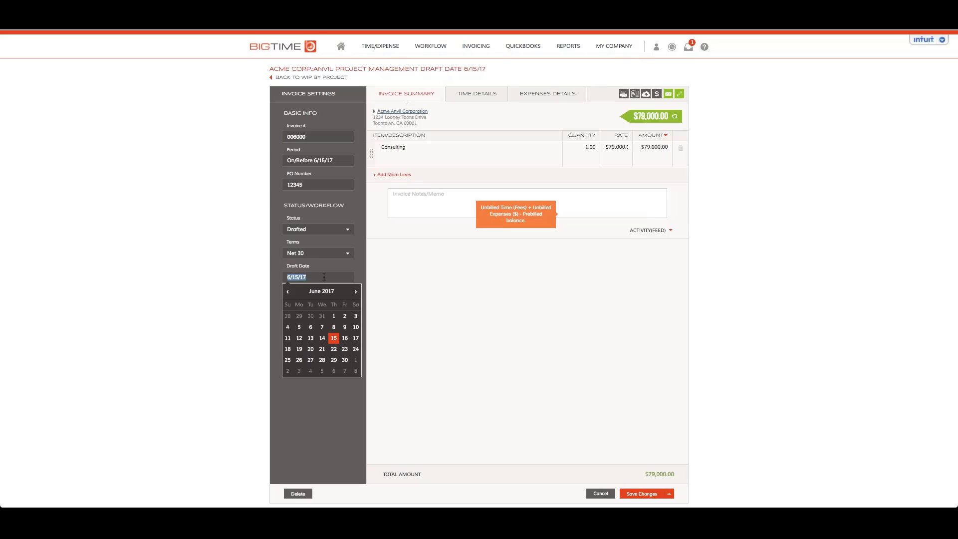
key(Escape)
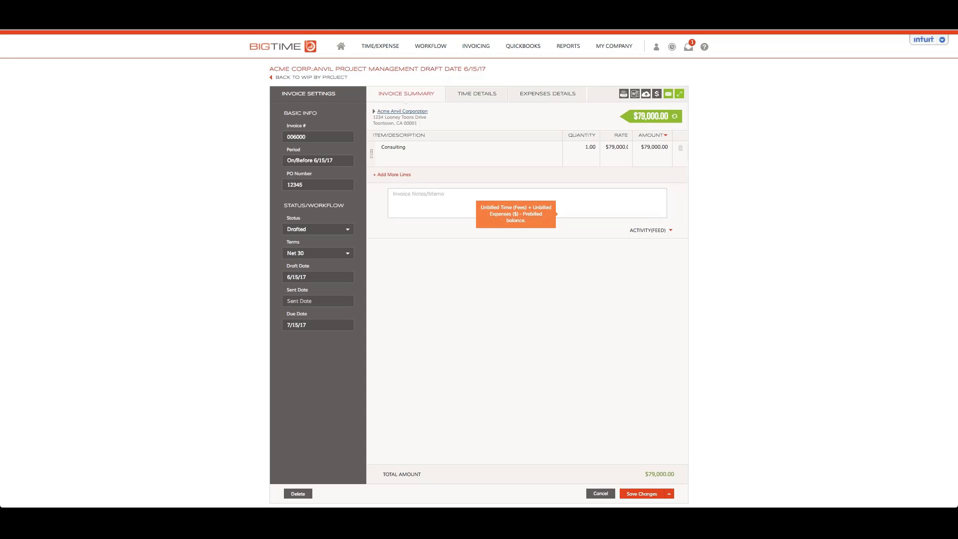
click(319, 325)
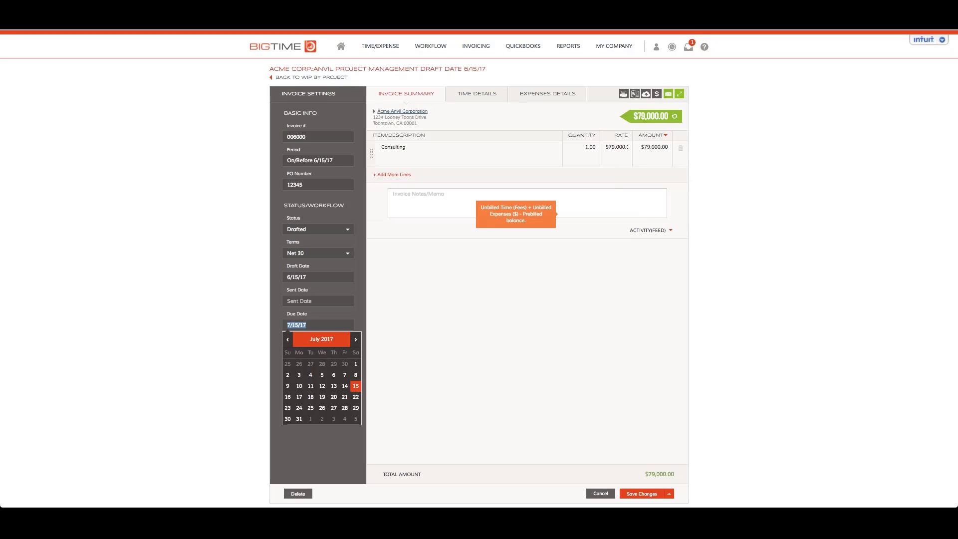
click(279, 307)
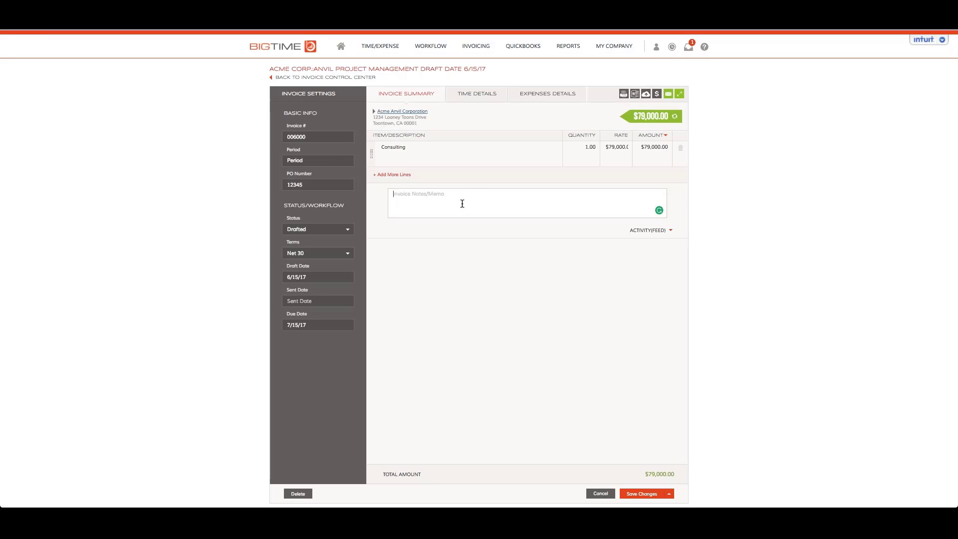
Step: Enter "Overall note" as the Anvil project's default invoice notes and save the project changes
click(501, 212)
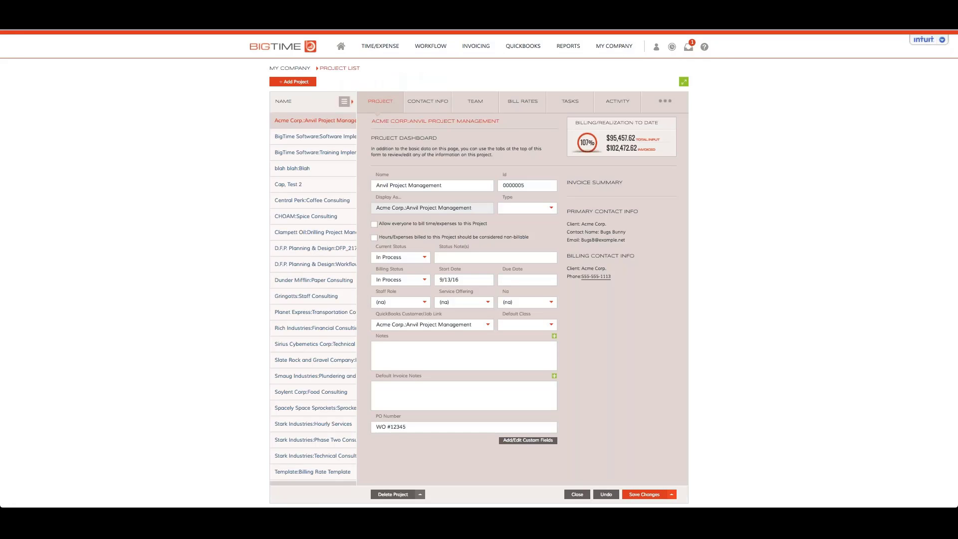
click(390, 394)
text(Overall note)
scroll(315, 344, down, 1)
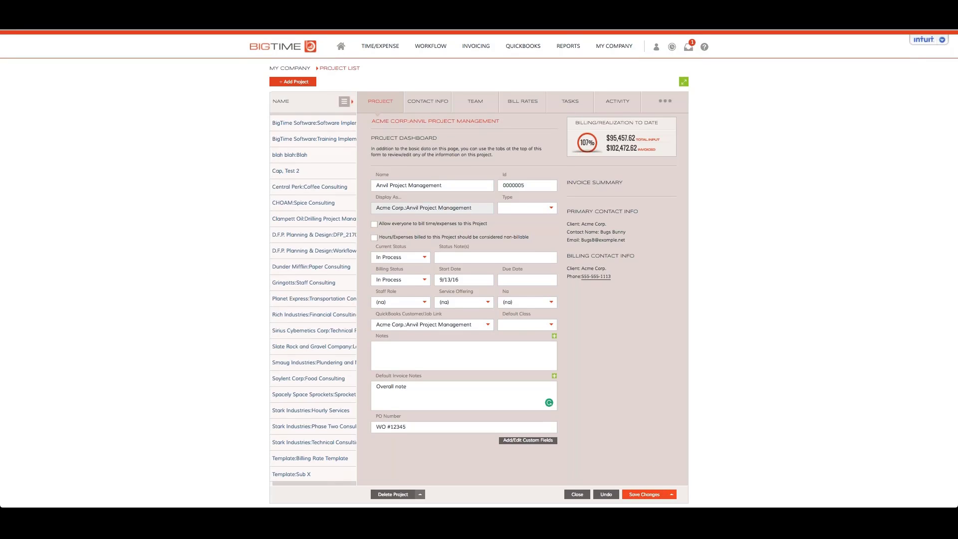
click(644, 495)
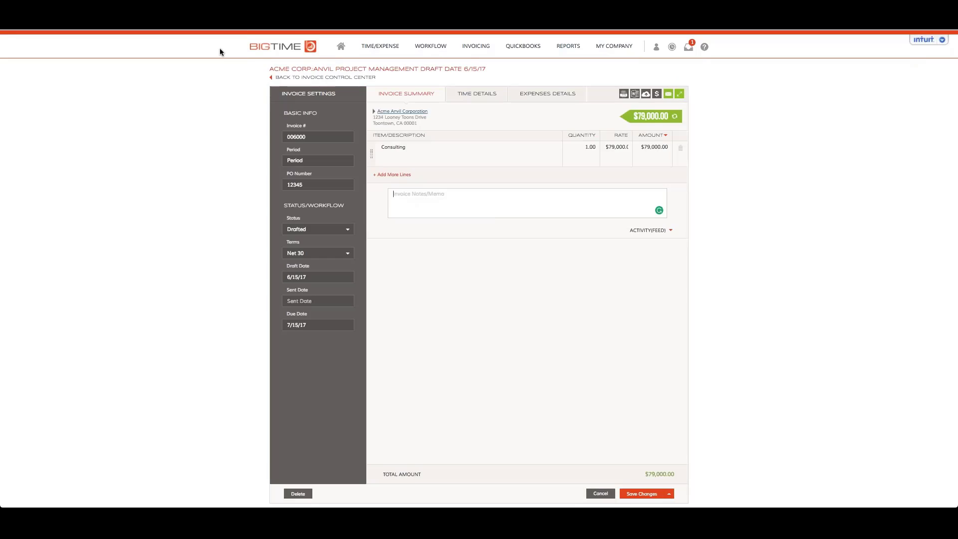
Step: Review the available fields in the invoice's time details and group the time entries by staff member
click(471, 95)
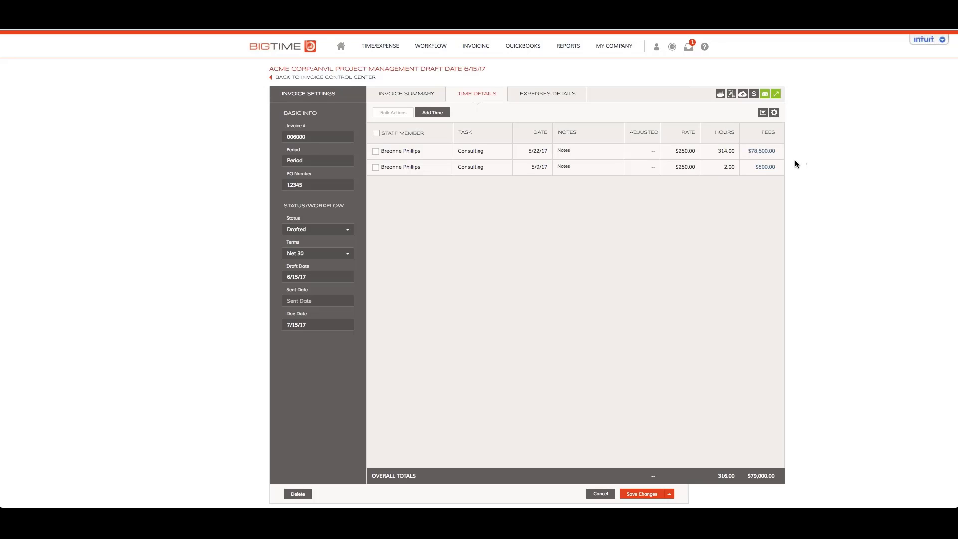
click(774, 112)
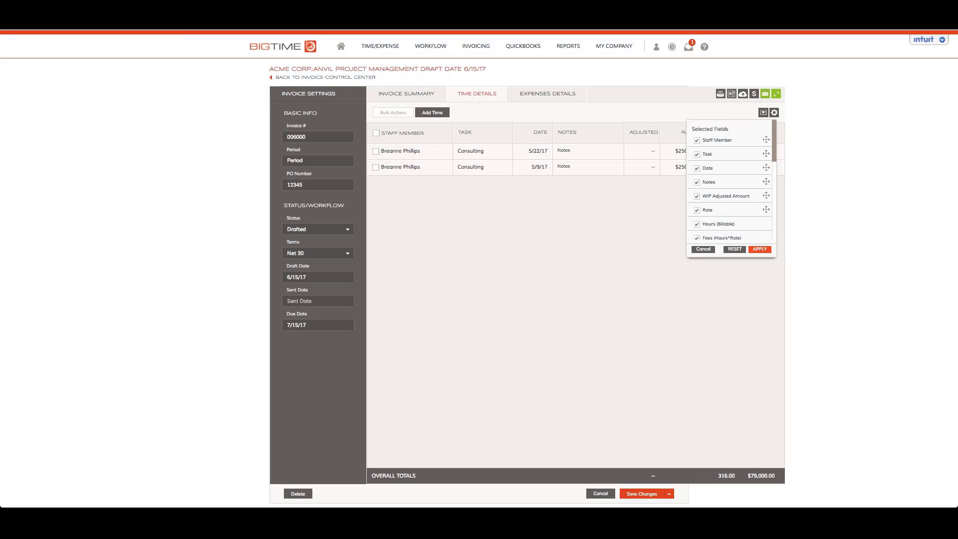
click(760, 249)
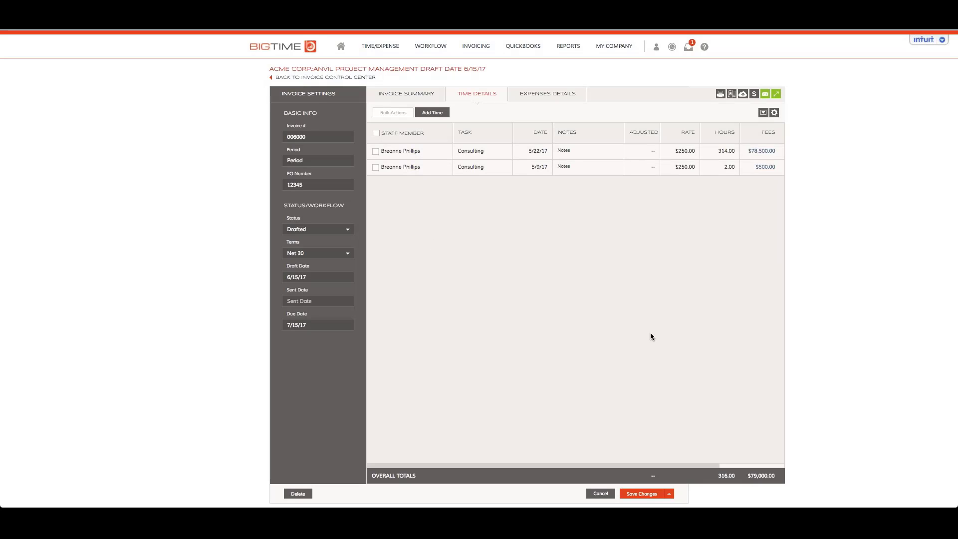
click(431, 135)
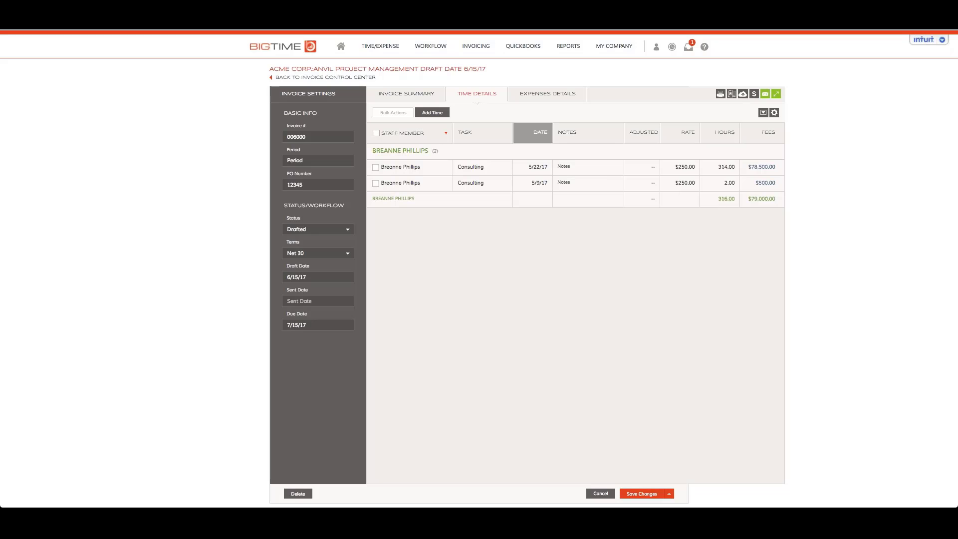
Step: Check the invoice's expenses details and return to the invoice summary
click(544, 97)
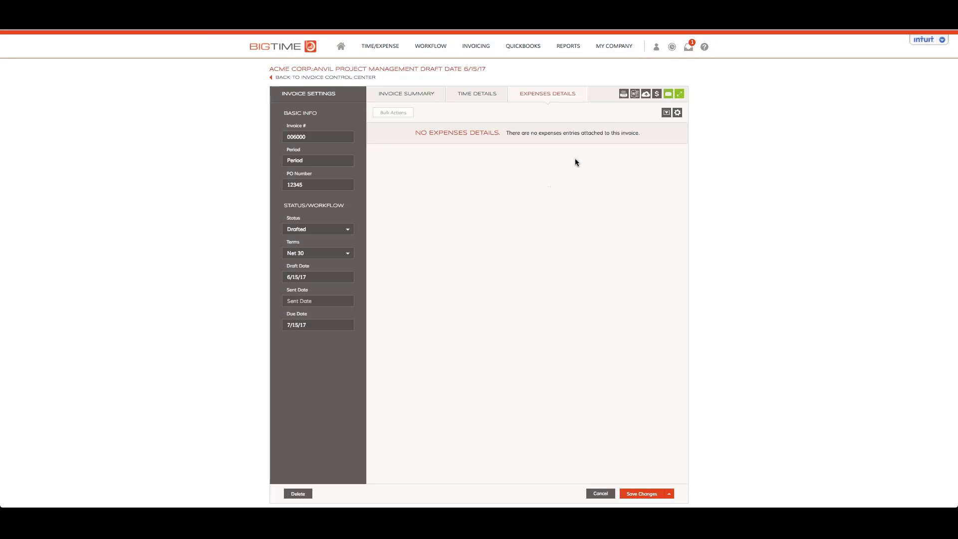
click(400, 95)
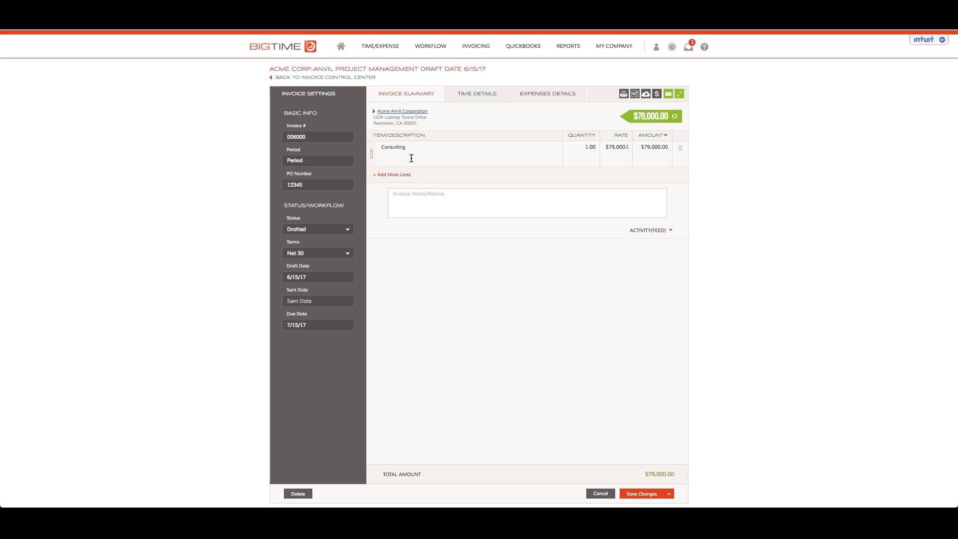
Step: Apply the Quantity/Rate/Amount layout to the invoice lines, and switch the layout to Description Only
click(666, 136)
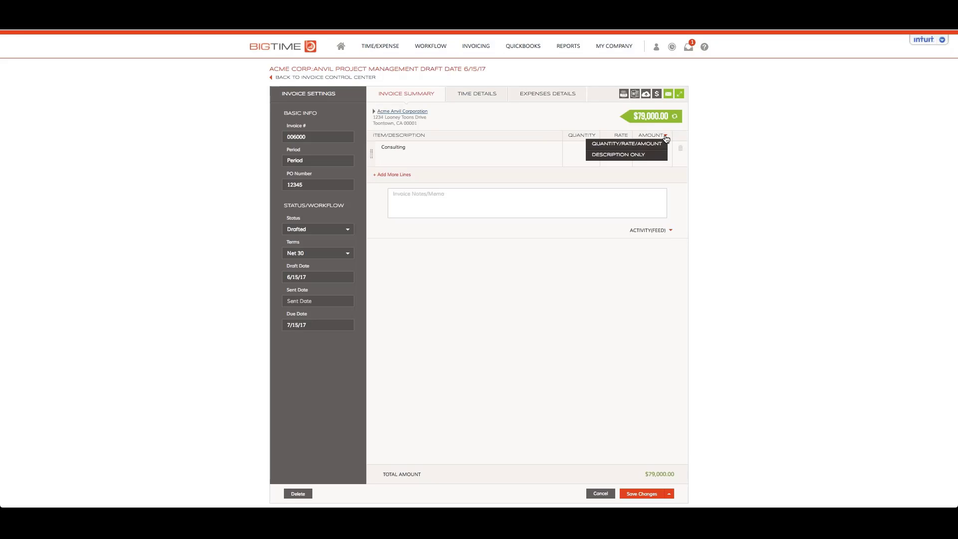
click(627, 144)
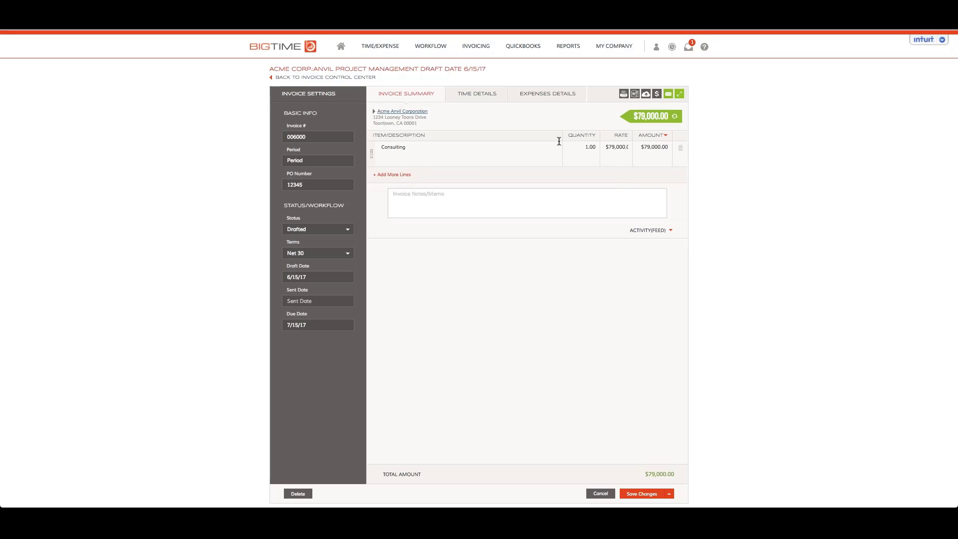
click(666, 136)
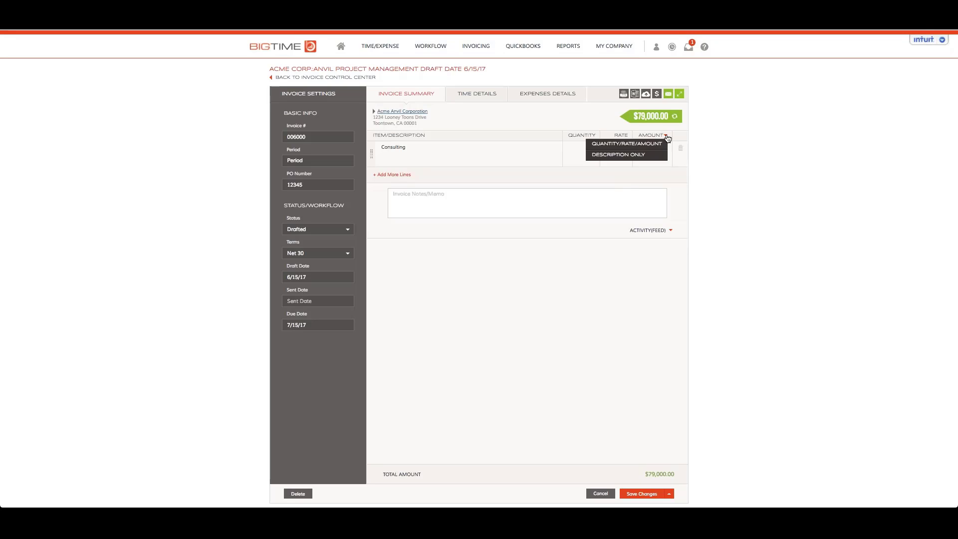
click(626, 155)
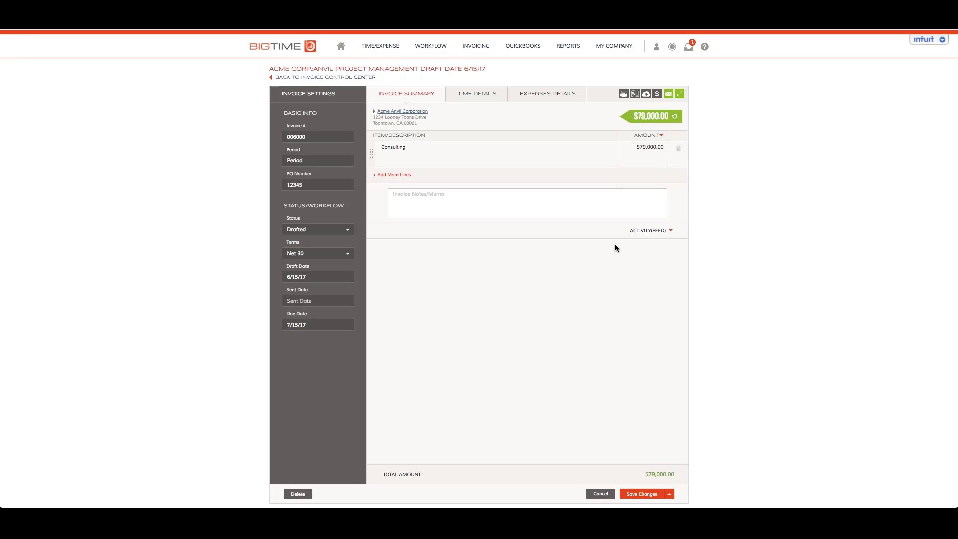
Step: Set the Consulting line's amount to $80,000.00 and save the invoice changes
click(643, 147)
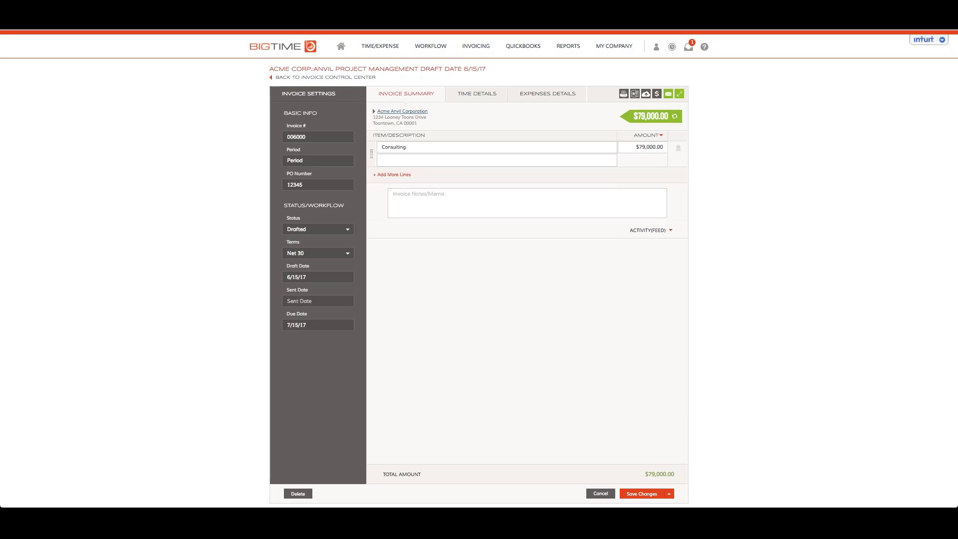
key(BackSpace)
key(Delete)
text(80)
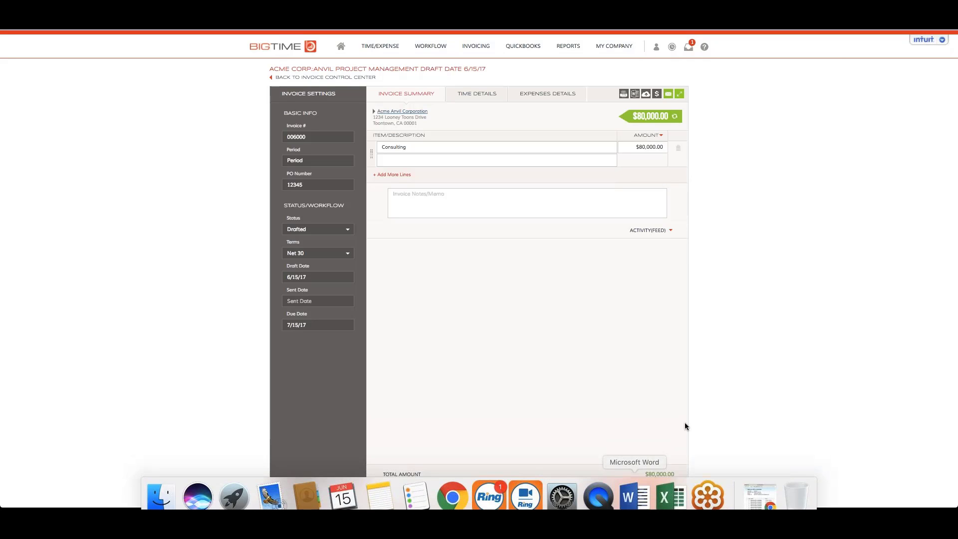
click(643, 494)
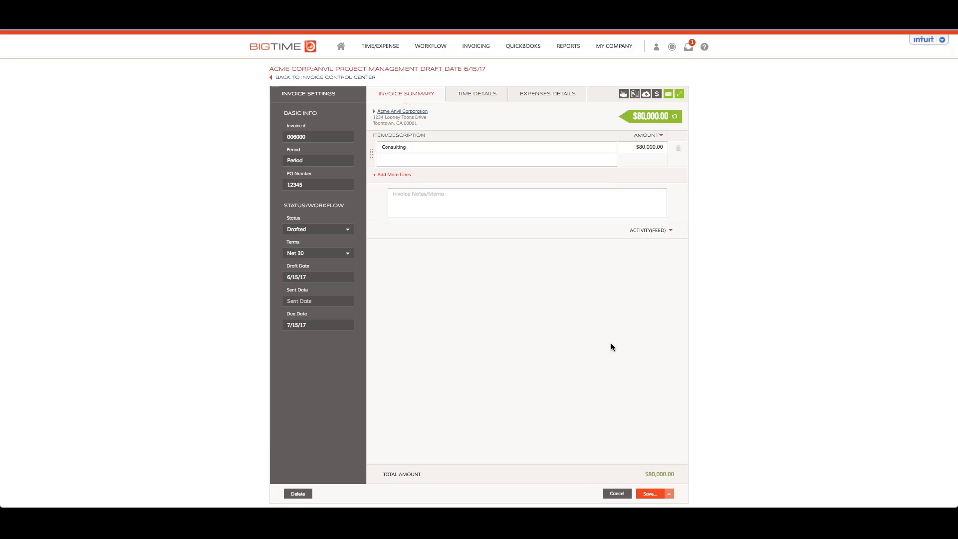
Step: Check the adjusted amounts in the invoice's time details, and view the activity feed on the invoice summary
click(478, 95)
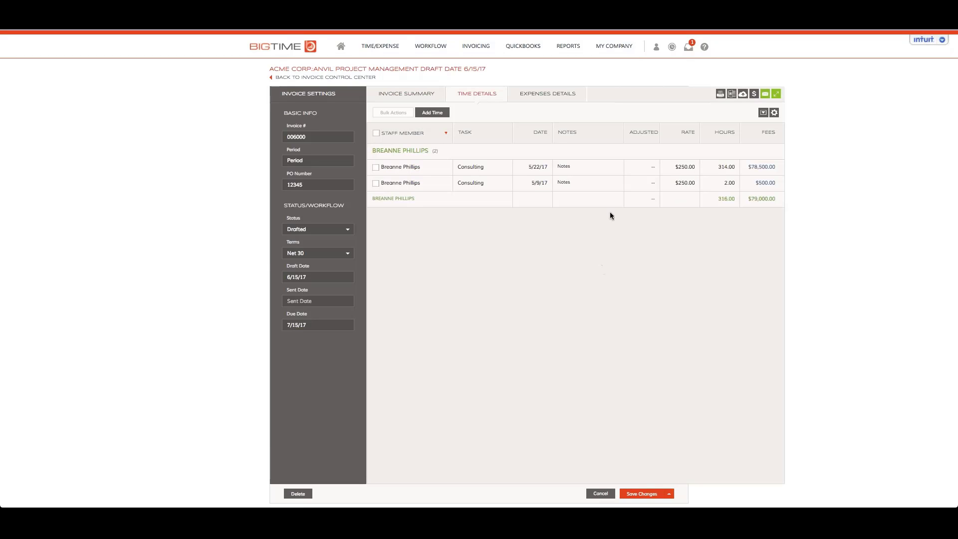
click(643, 132)
click(402, 95)
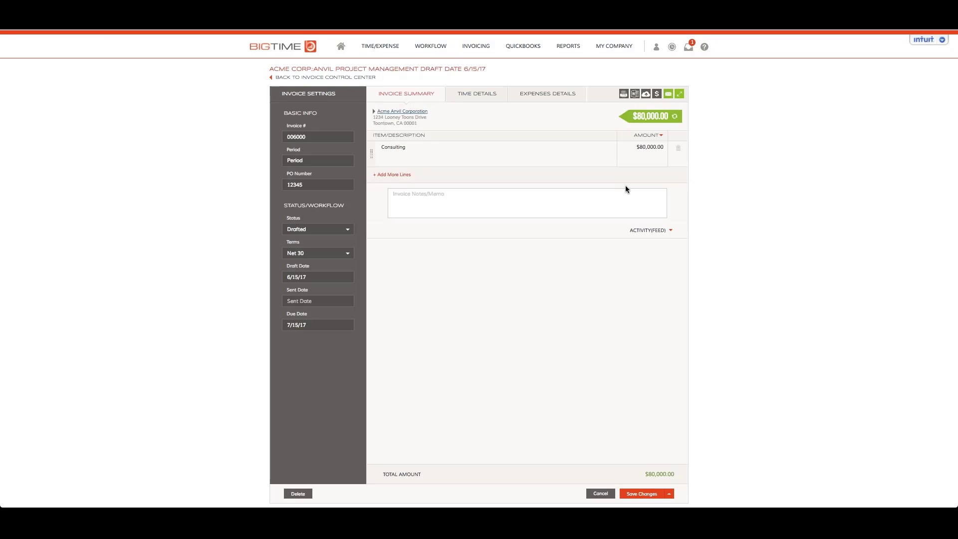
click(493, 94)
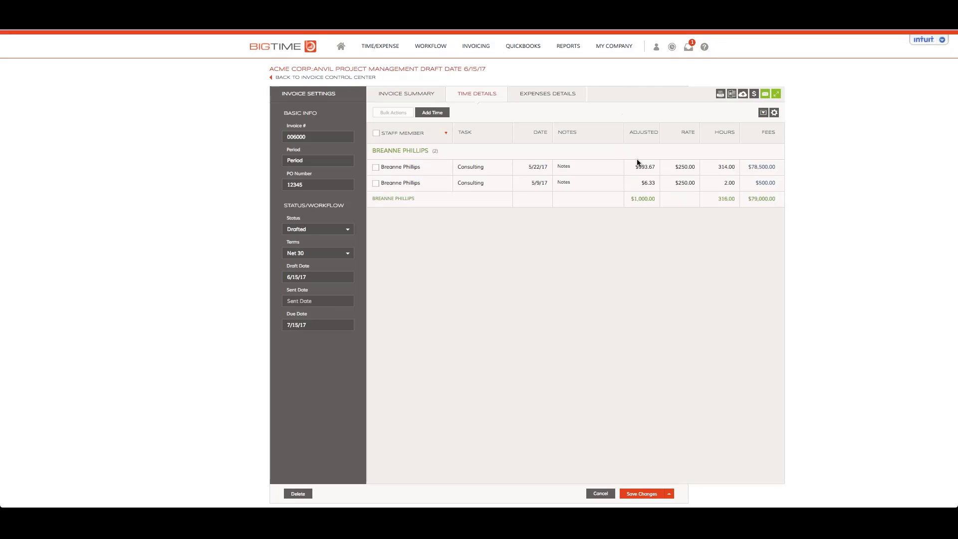
click(400, 95)
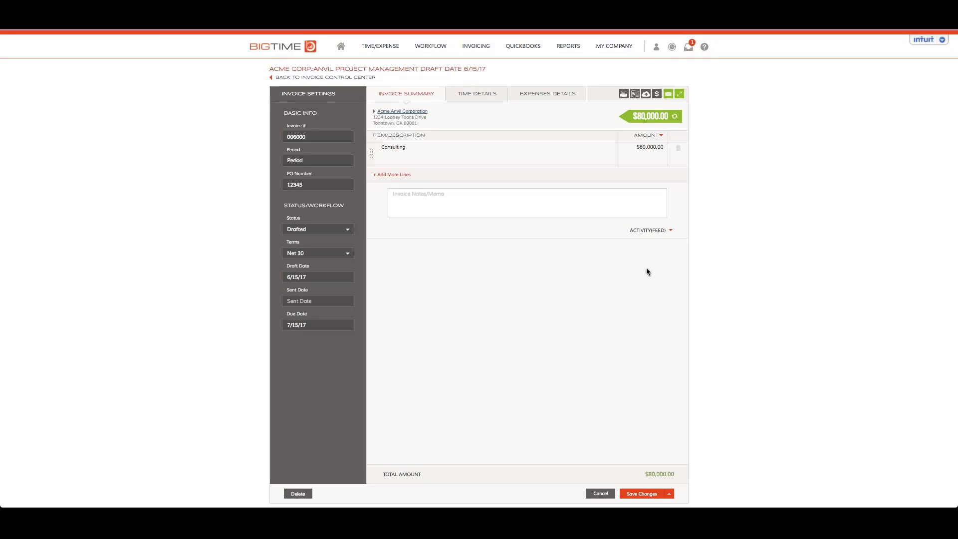
click(672, 232)
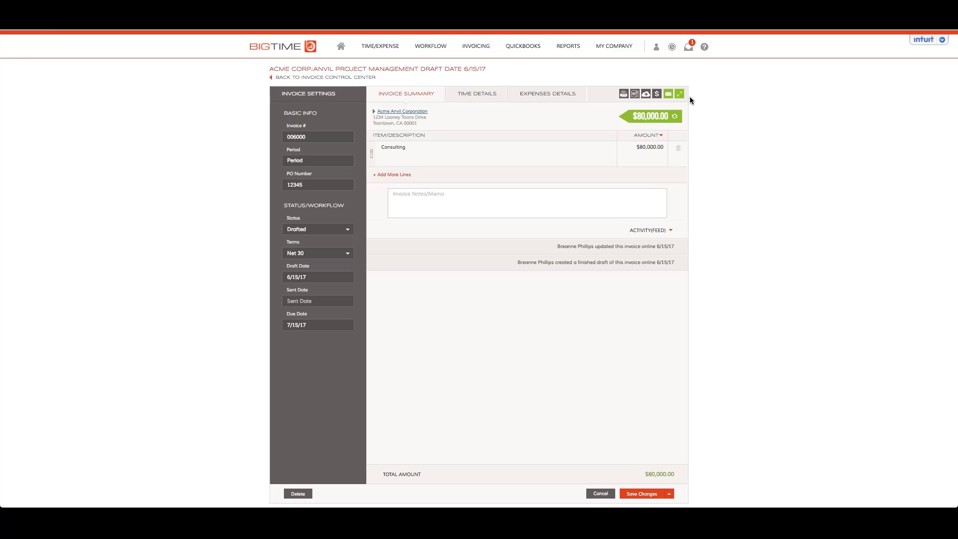
Step: Generate the invoice PDF with the June Invoice Template and open the downloaded file
click(623, 94)
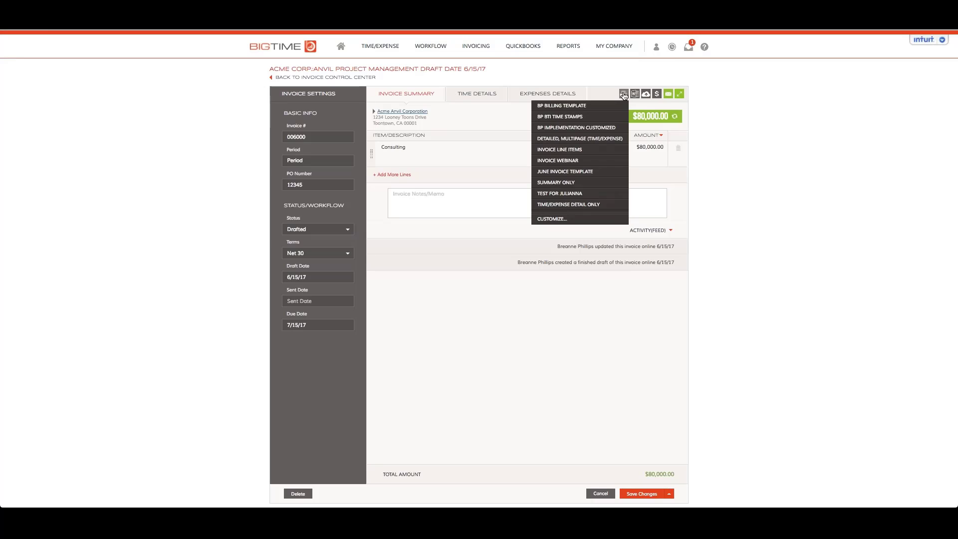
click(578, 172)
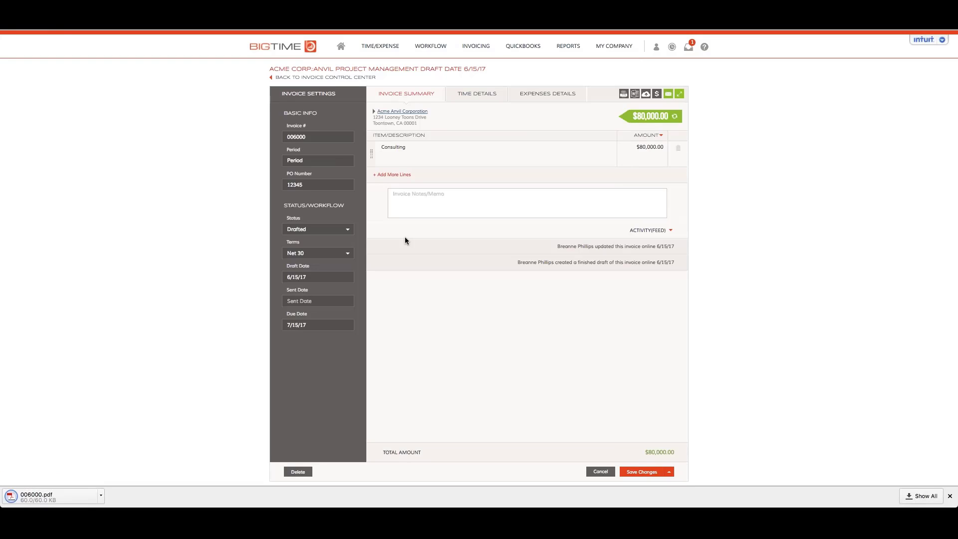
click(60, 493)
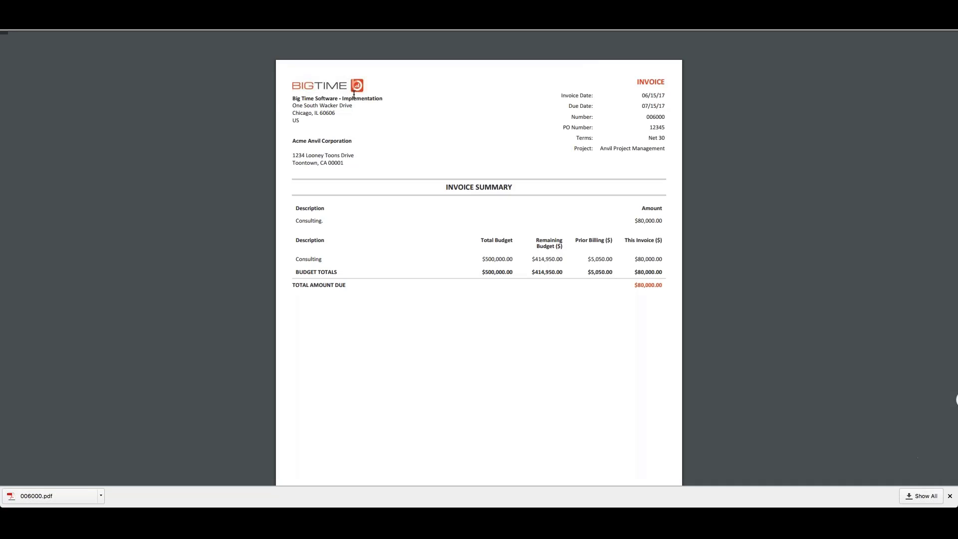
Step: Examine the PDF's client details, line items, budget table and total due, and check the invoice's time details again
scroll(380, 113, down, 1)
scroll(380, 113, up, 1)
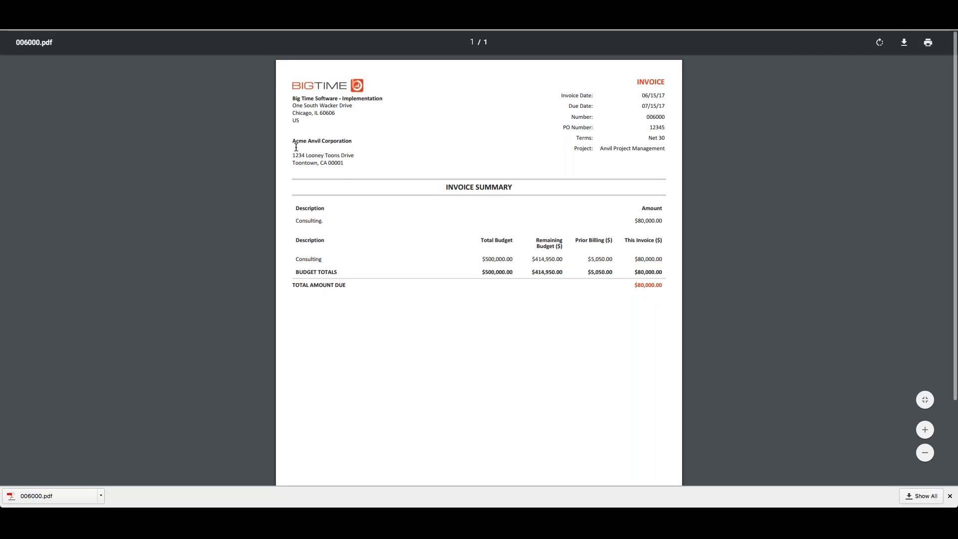
drag(295, 145, 329, 145)
click(306, 149)
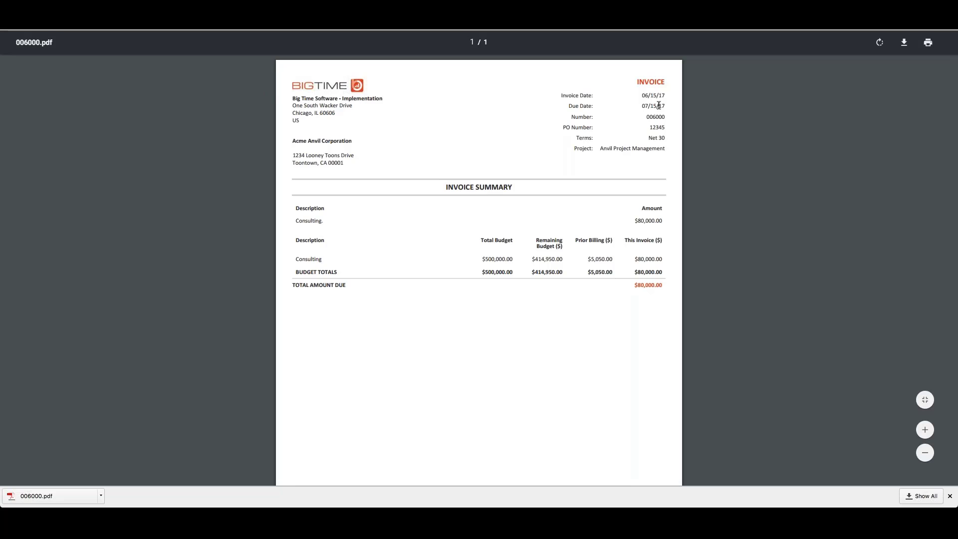
drag(668, 82, 630, 82)
drag(671, 285, 607, 286)
click(386, 318)
drag(294, 207, 665, 226)
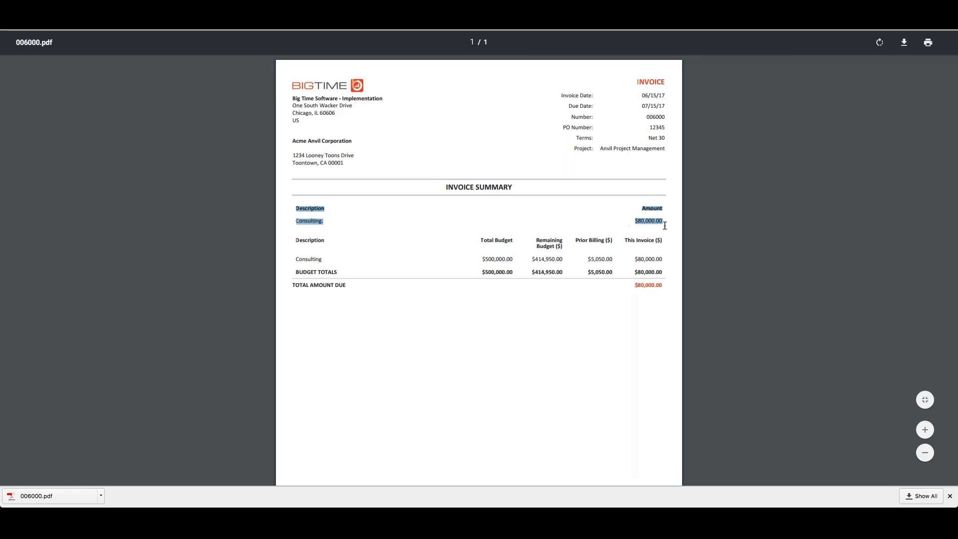
drag(294, 240, 666, 270)
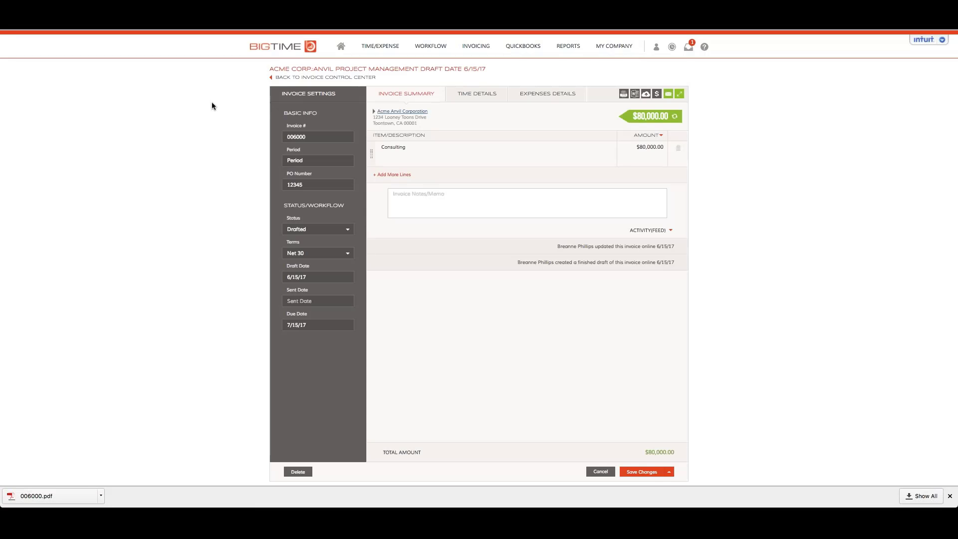
click(477, 94)
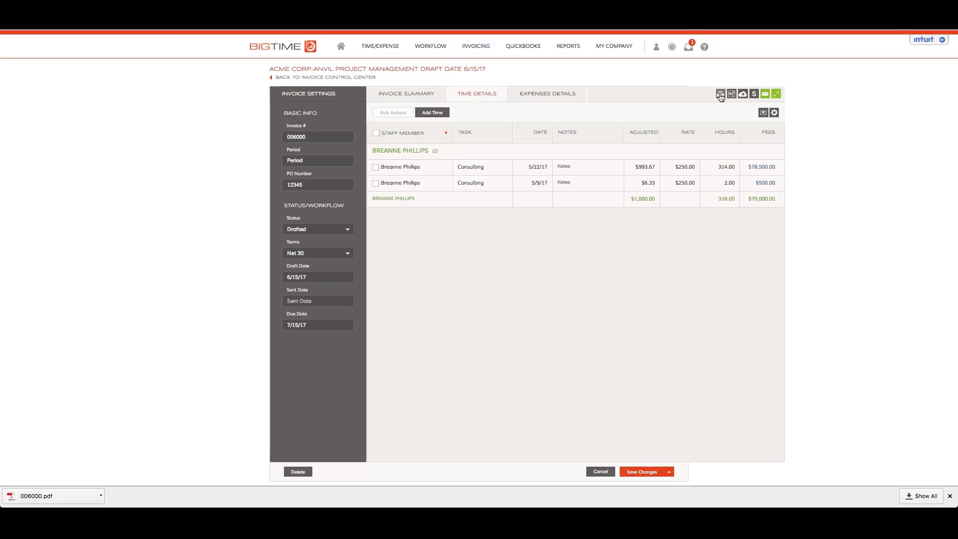
click(410, 95)
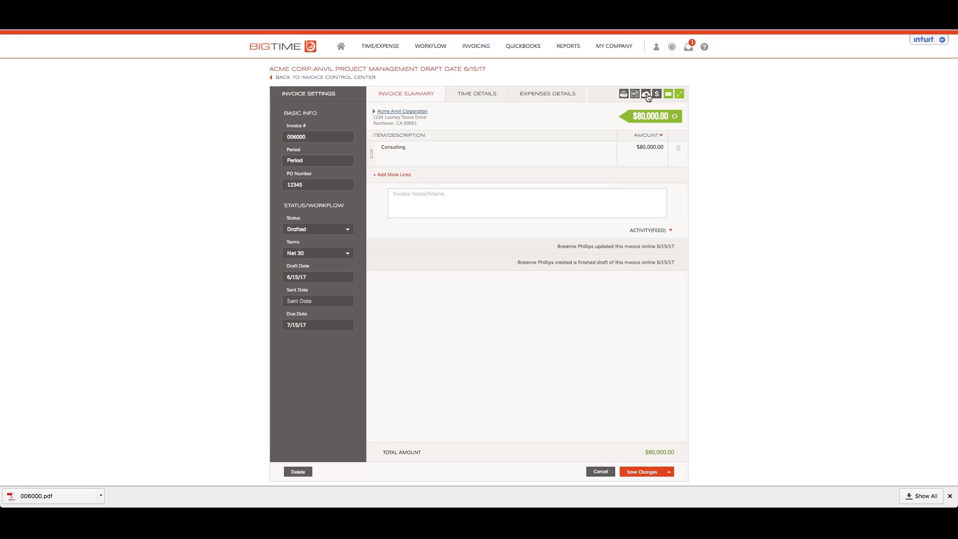
Step: Prepare the invoice for posting to QuickBooks with Class 1, keeping Consulting as the line item
click(647, 96)
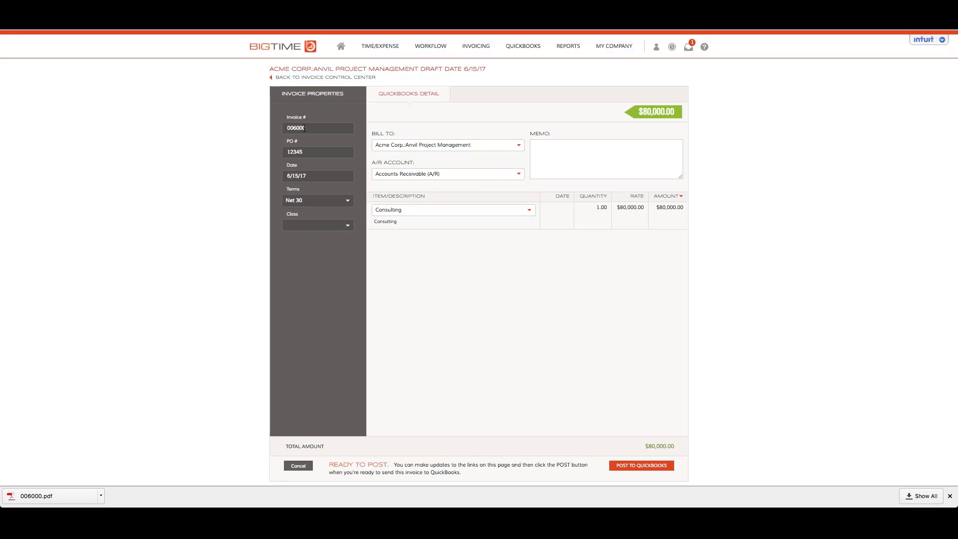
click(347, 225)
click(316, 237)
click(465, 210)
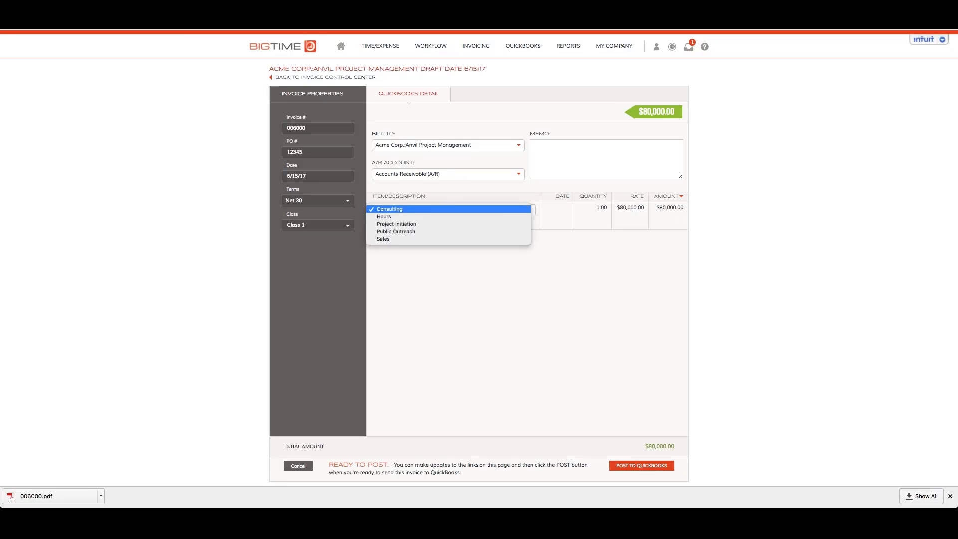
click(527, 209)
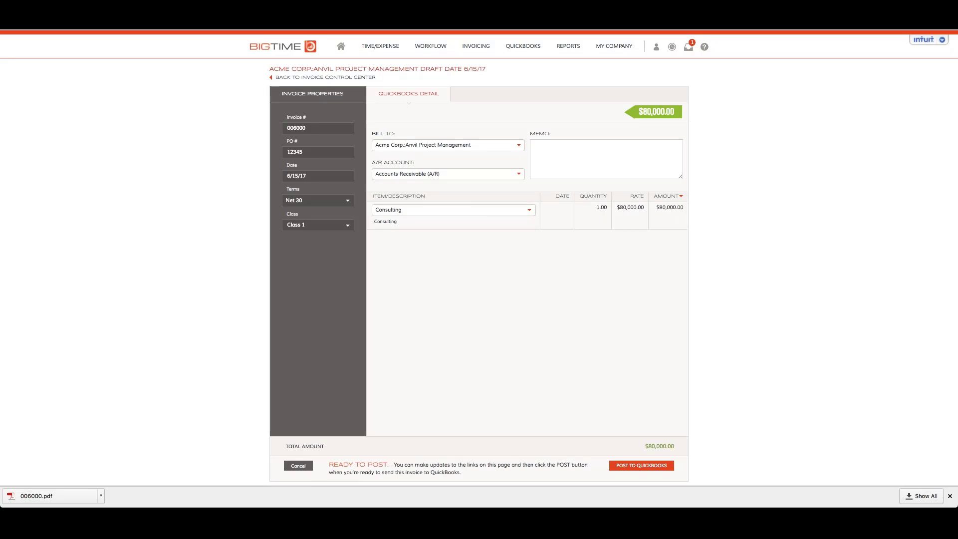
Step: Try the Time+Expense Detail format with staff, switch to Time+Expense Detail (No Staff), and post the invoice to QuickBooks
click(682, 198)
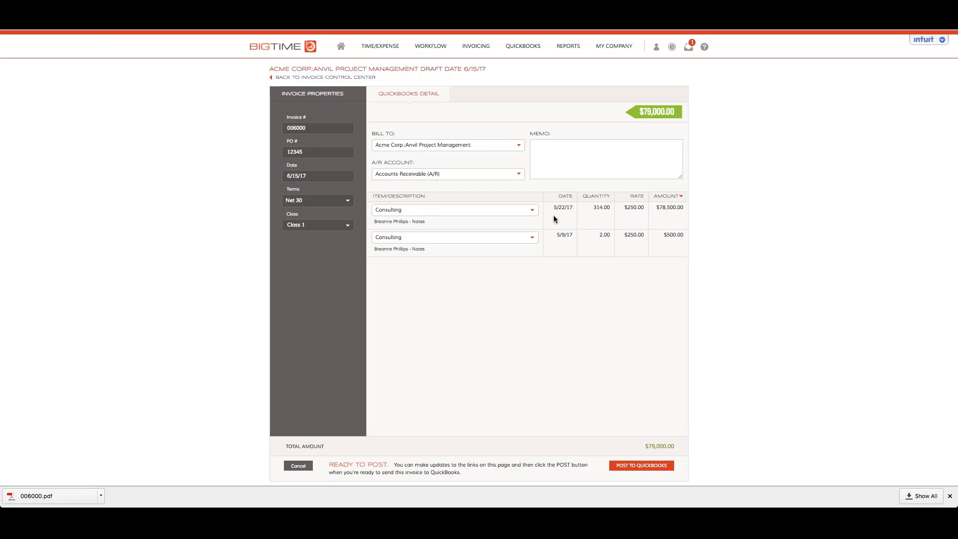
click(682, 199)
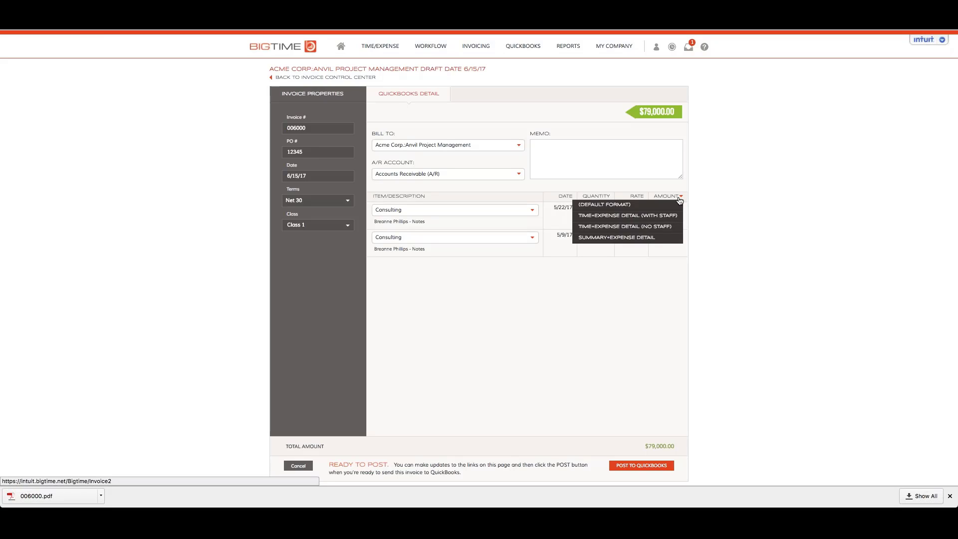
click(652, 227)
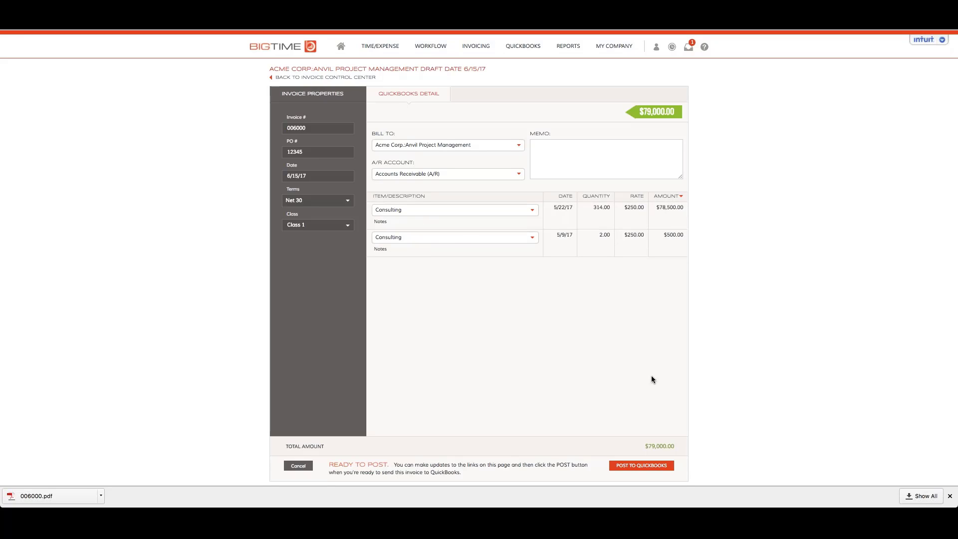
click(651, 468)
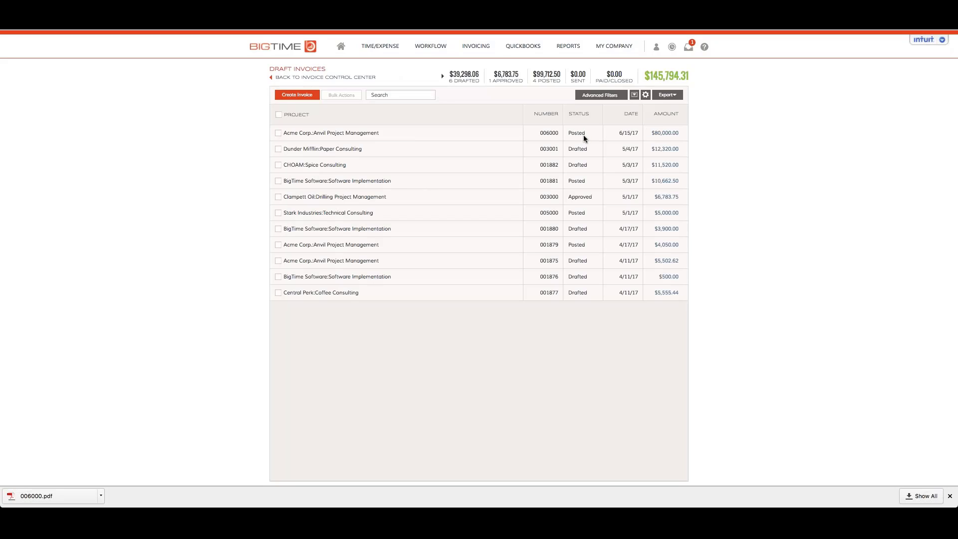
Step: Reopen the posted Anvil Project Management invoice, view its new payment form, and cancel without recording a payment
click(678, 134)
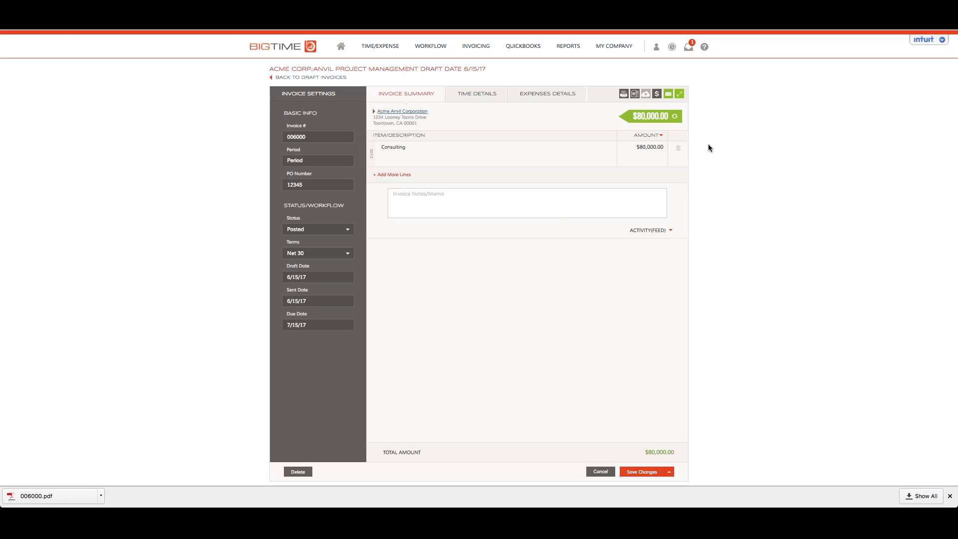
click(657, 96)
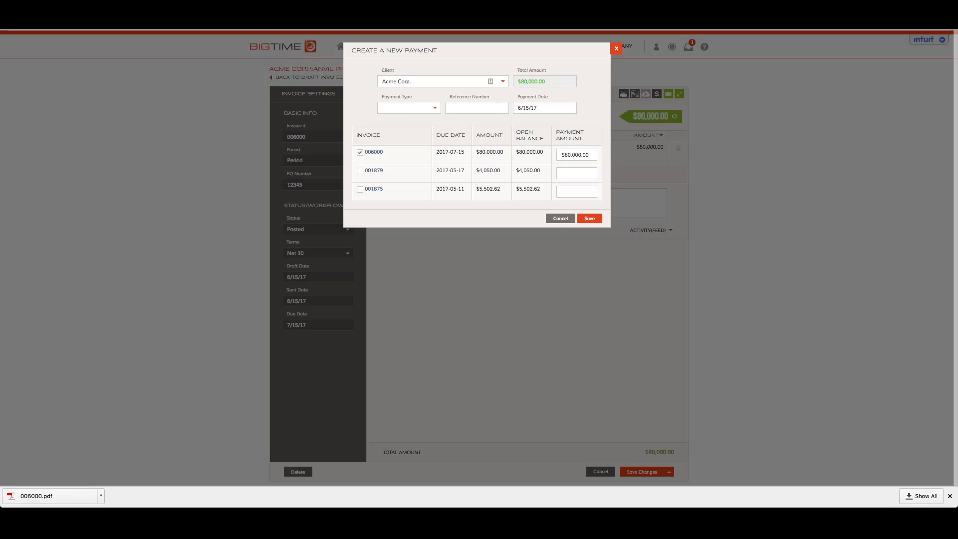
click(560, 220)
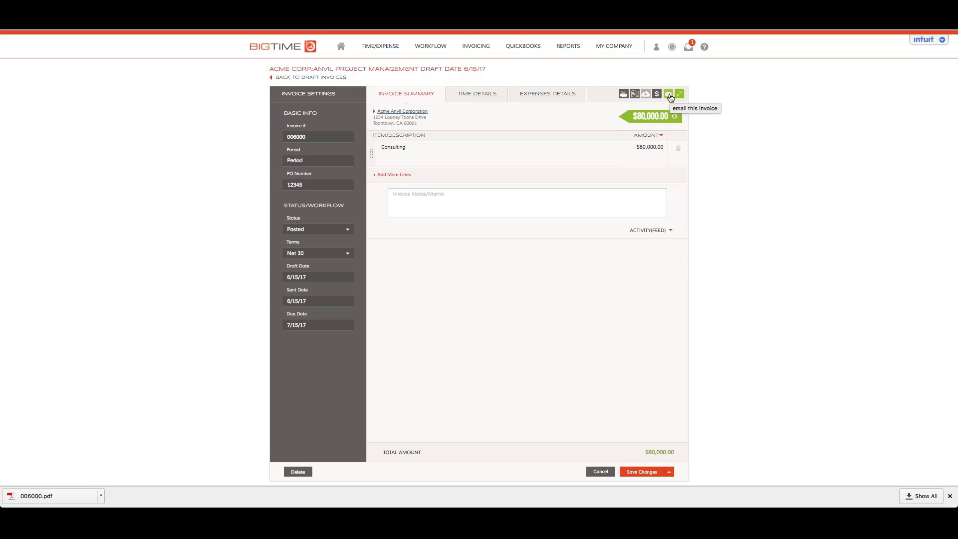
Step: Email the invoice to the named client contact with a blind copy to the sender's own address
click(669, 95)
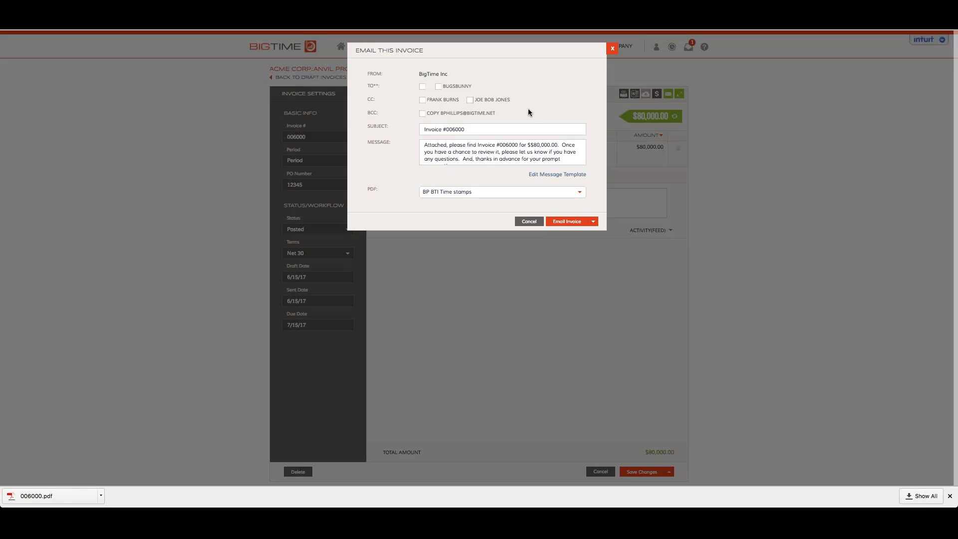
click(439, 87)
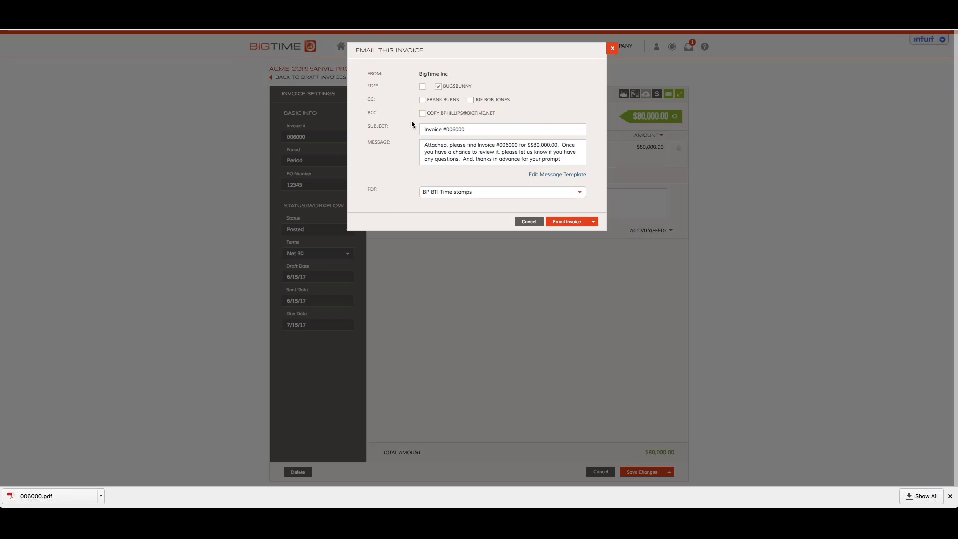
click(422, 113)
click(593, 221)
click(584, 231)
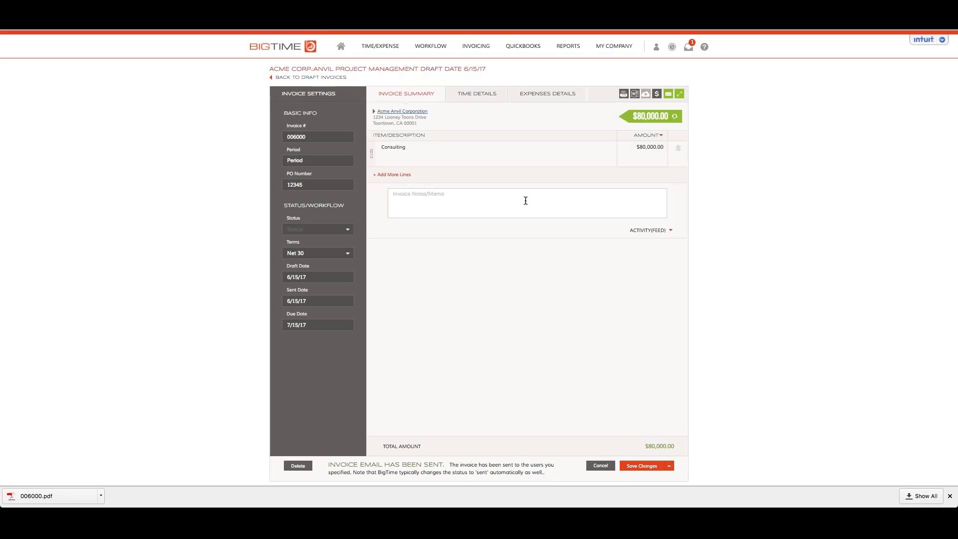
Step: Start another email of the invoice and choose June Invoice Template as its PDF
click(670, 95)
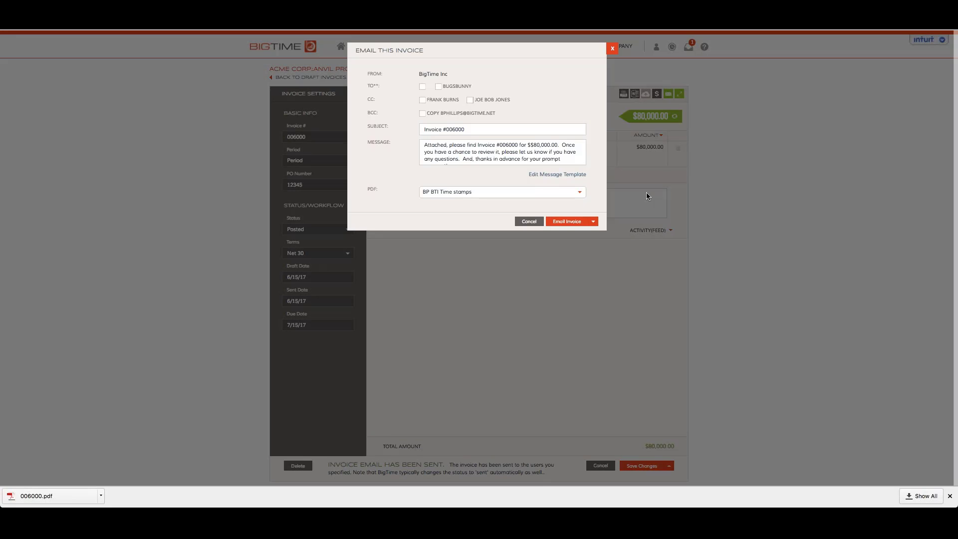
click(575, 192)
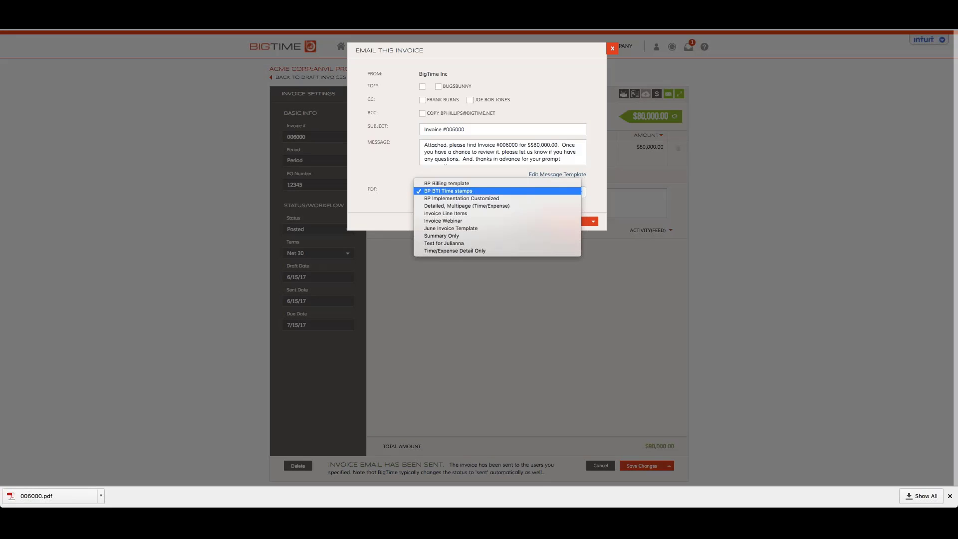
click(454, 229)
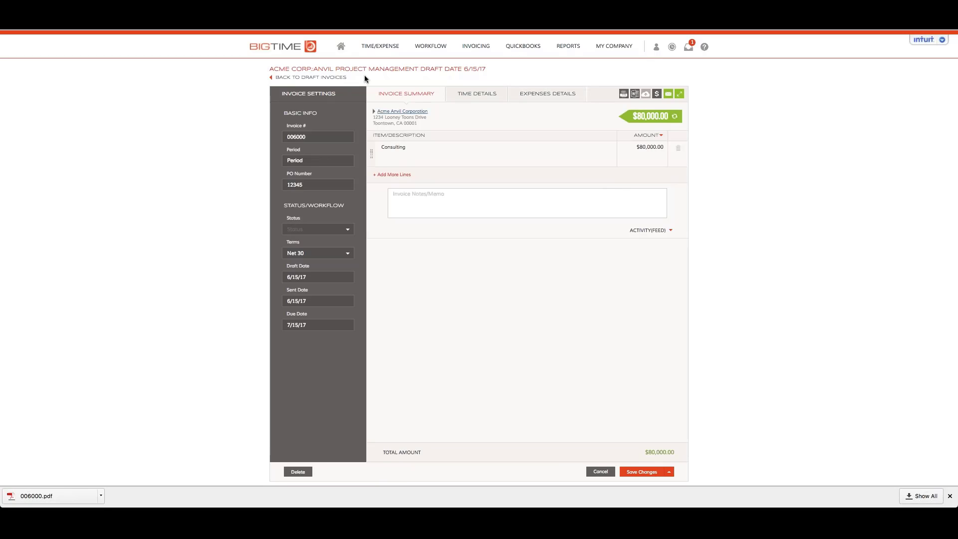
Step: Save the Anvil Project Management invoice's changes and open the work-in-progress list by project
click(279, 77)
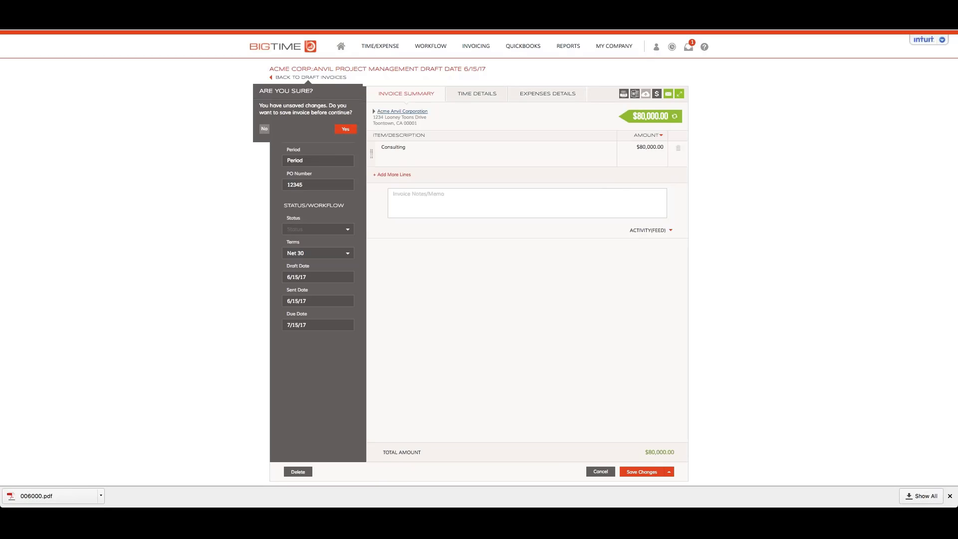
click(345, 129)
mouse_move(469, 53)
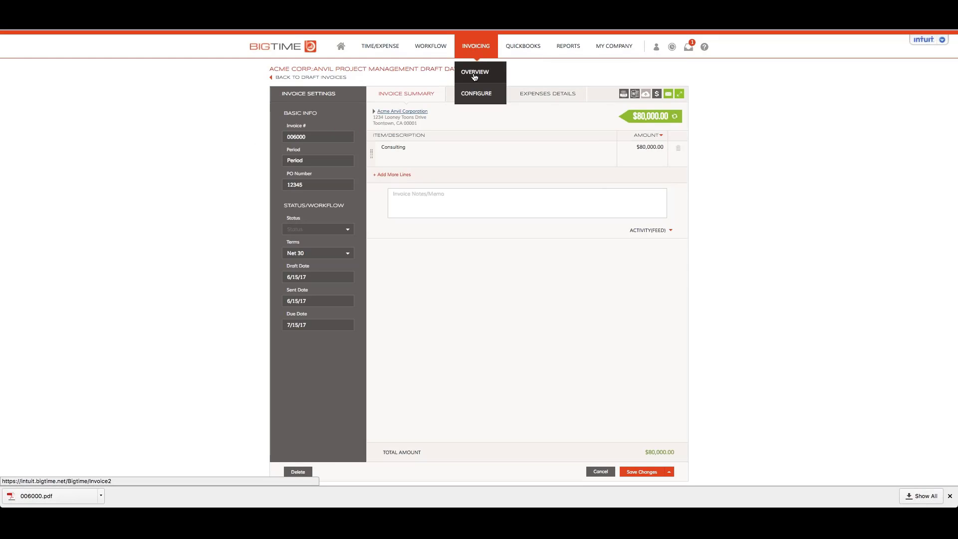
click(475, 75)
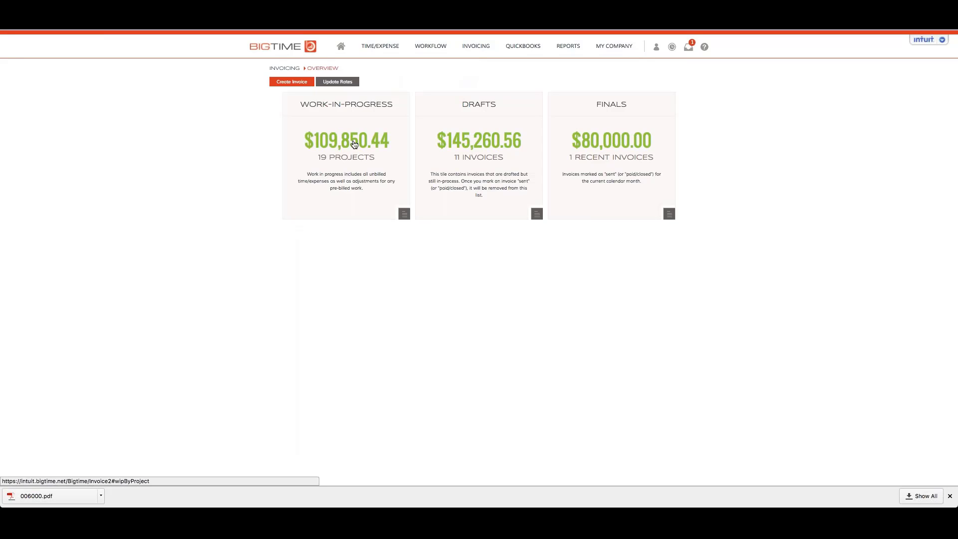
click(354, 144)
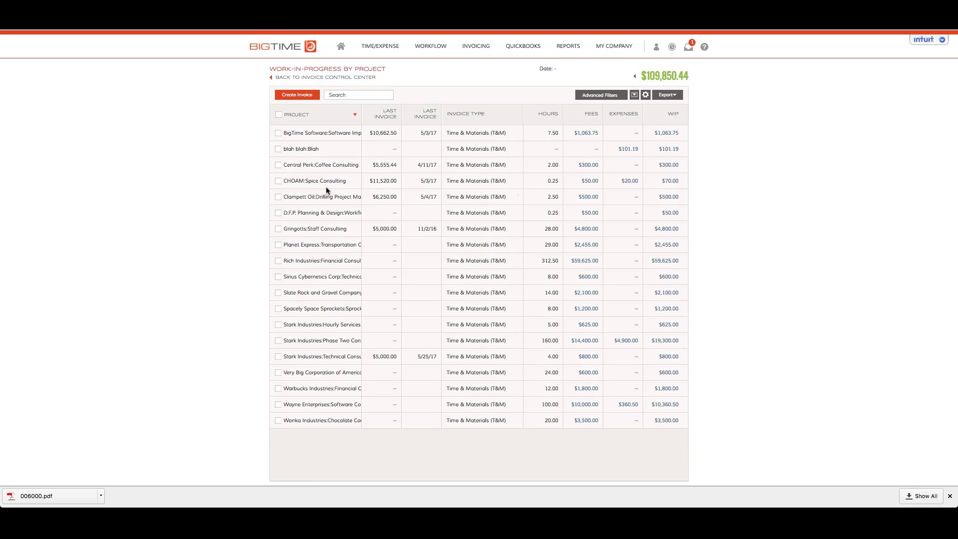
Step: Start a fixed fee invoice for CHOAM:Spice Consulting and review that project's tasks in the project list
click(671, 181)
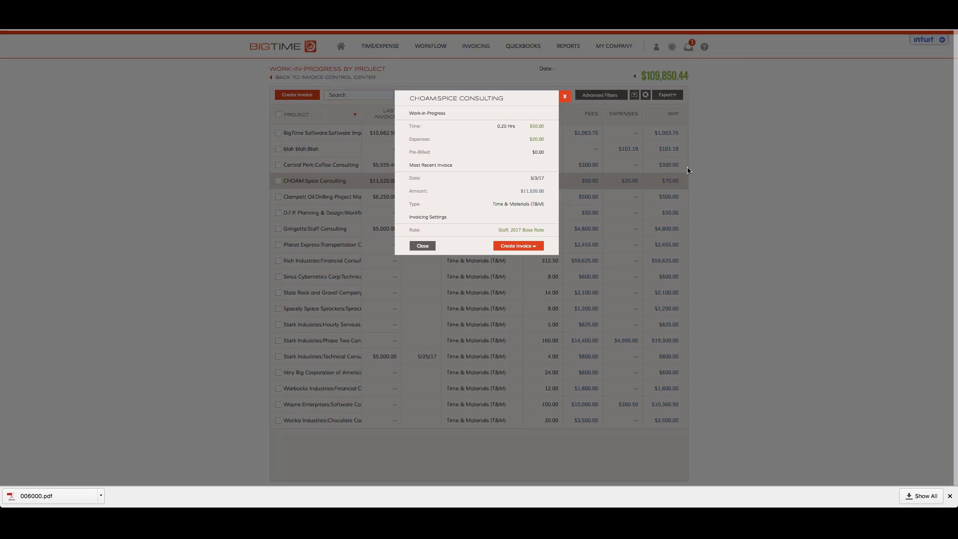
click(534, 247)
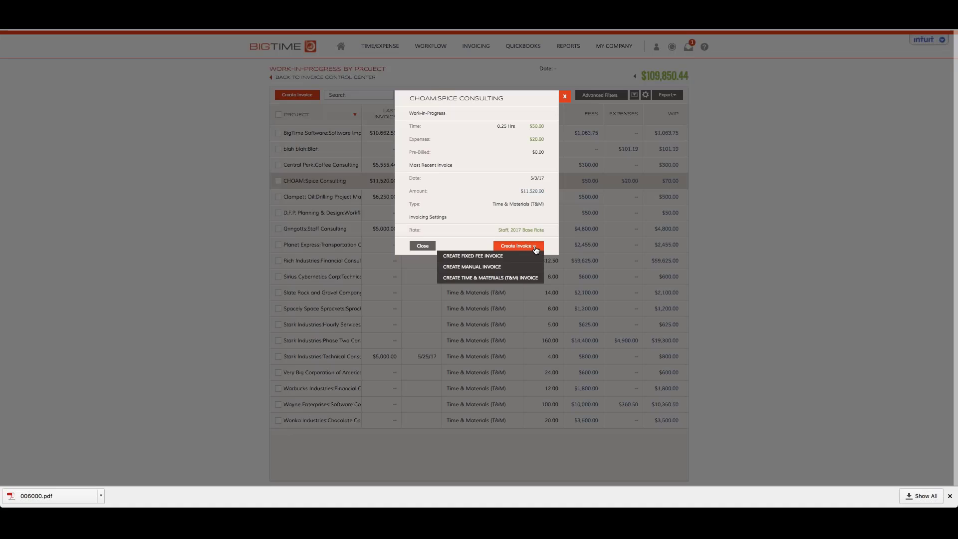
click(490, 257)
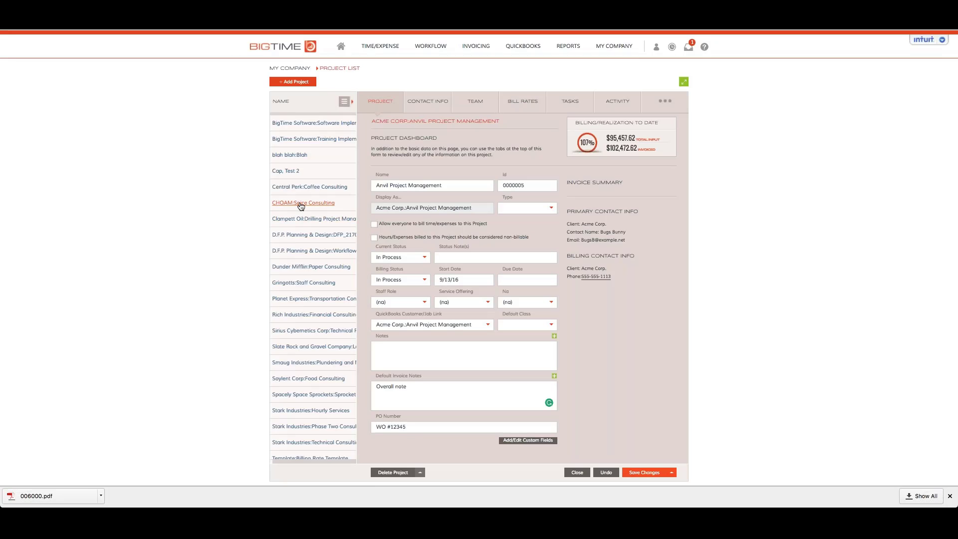
click(301, 204)
click(570, 101)
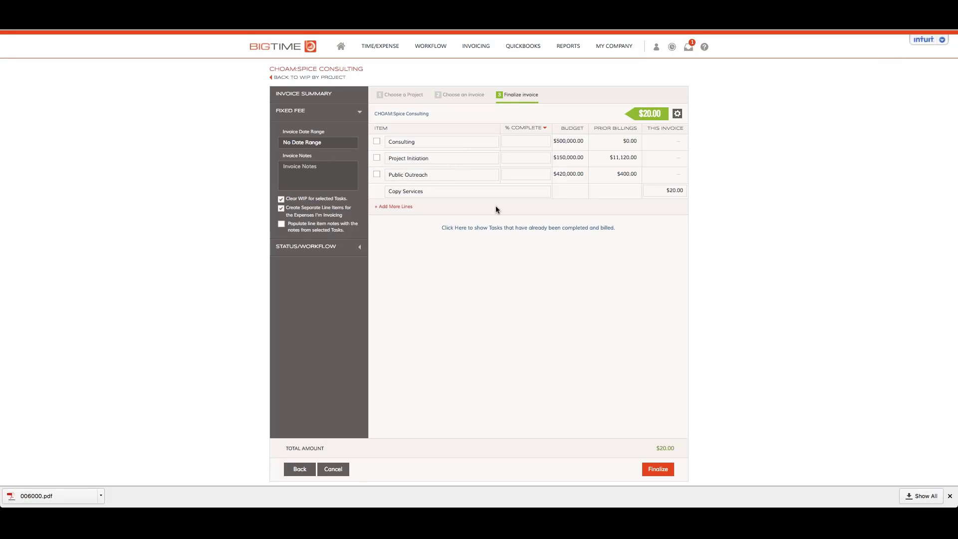
Step: Include the Consulting and Project Initiation tasks on the fixed fee invoice, billing $500 and $1,500
click(377, 142)
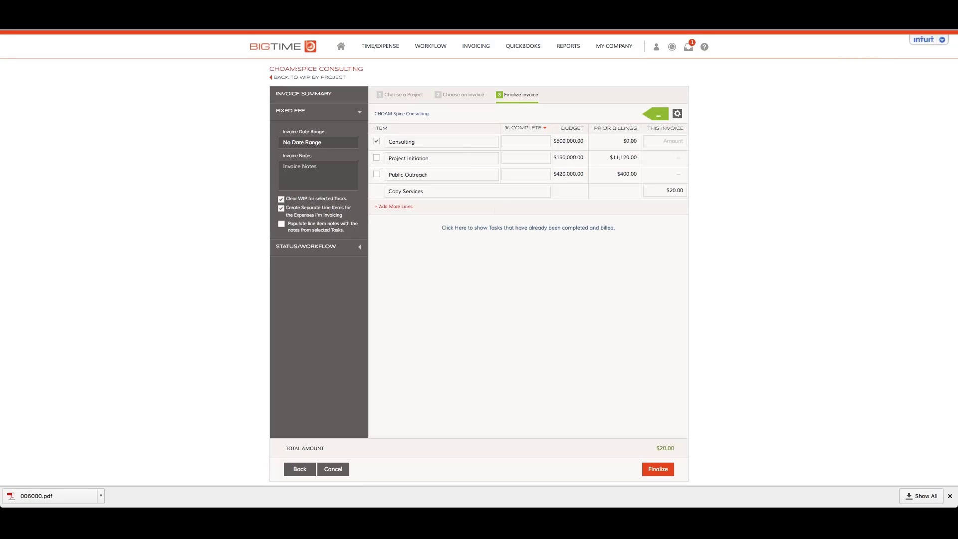
click(378, 158)
click(673, 141)
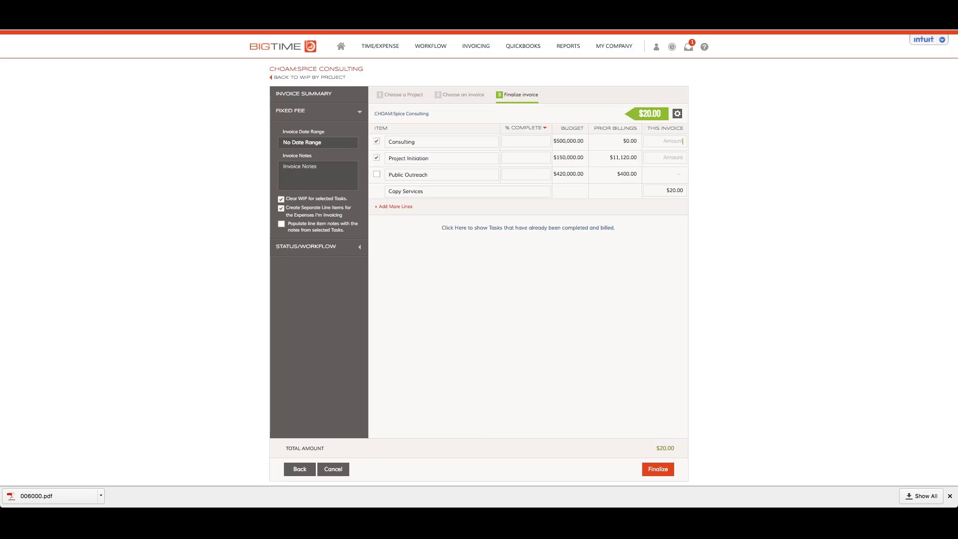
text(500)
click(670, 159)
text(1500)
key(Tab)
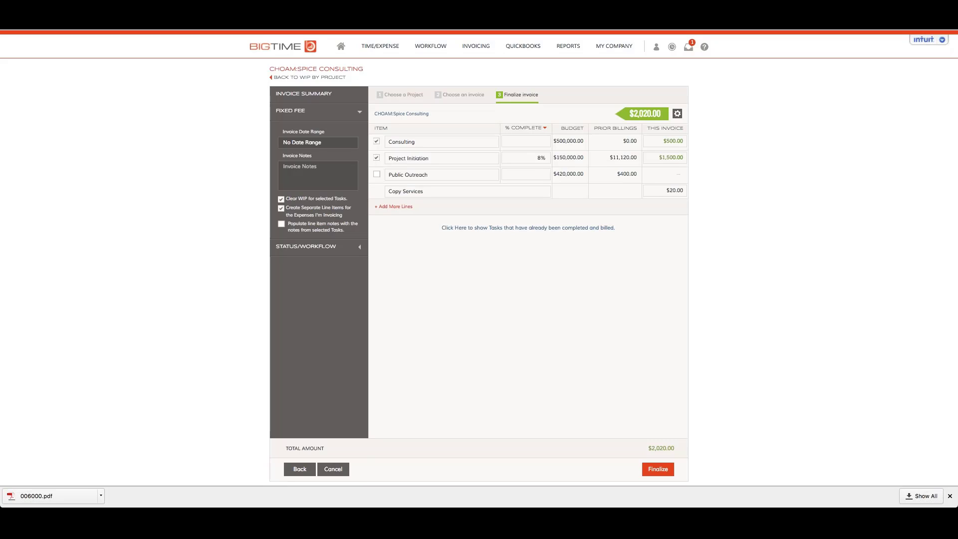
Step: Try billing by completed tasks with Consulting and Project Initiation selected, then deselect both
click(545, 128)
click(534, 136)
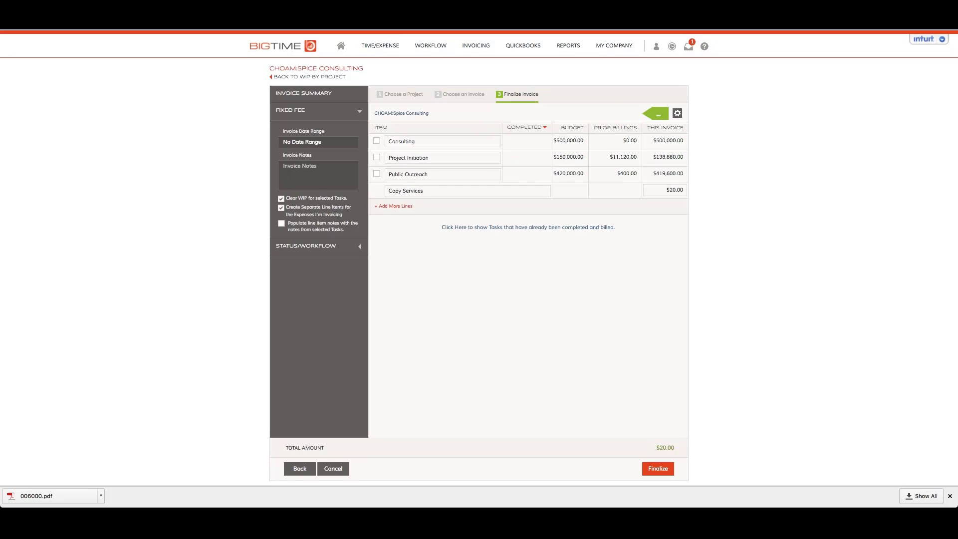
click(376, 141)
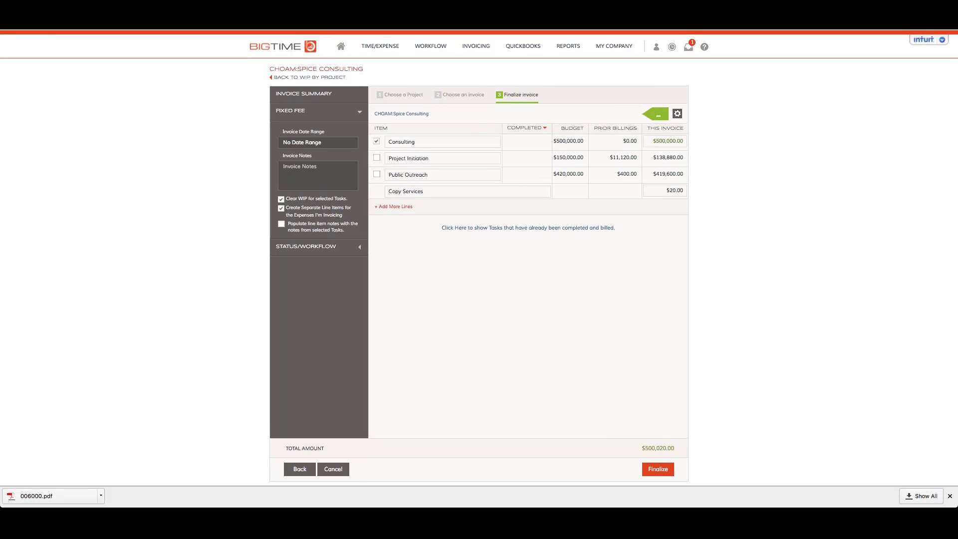
click(377, 159)
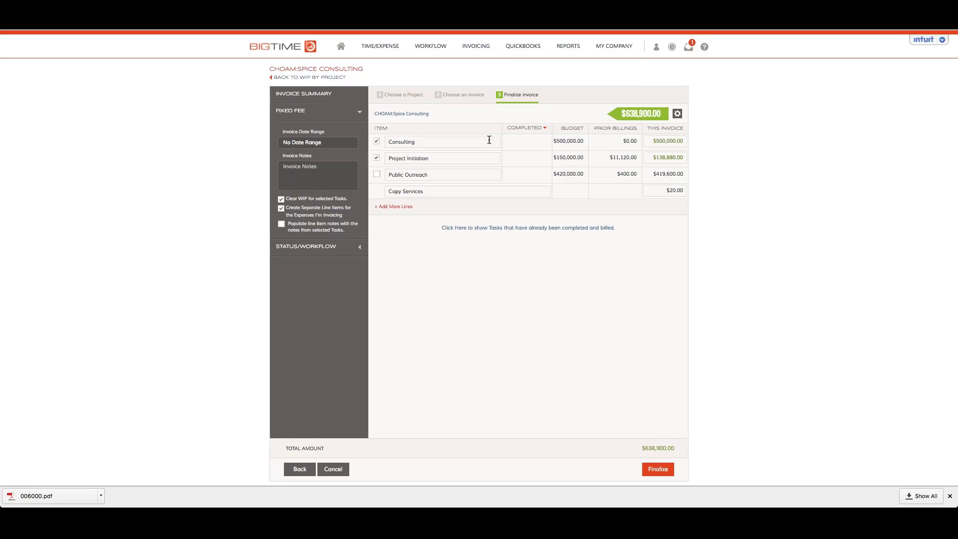
click(377, 158)
click(377, 142)
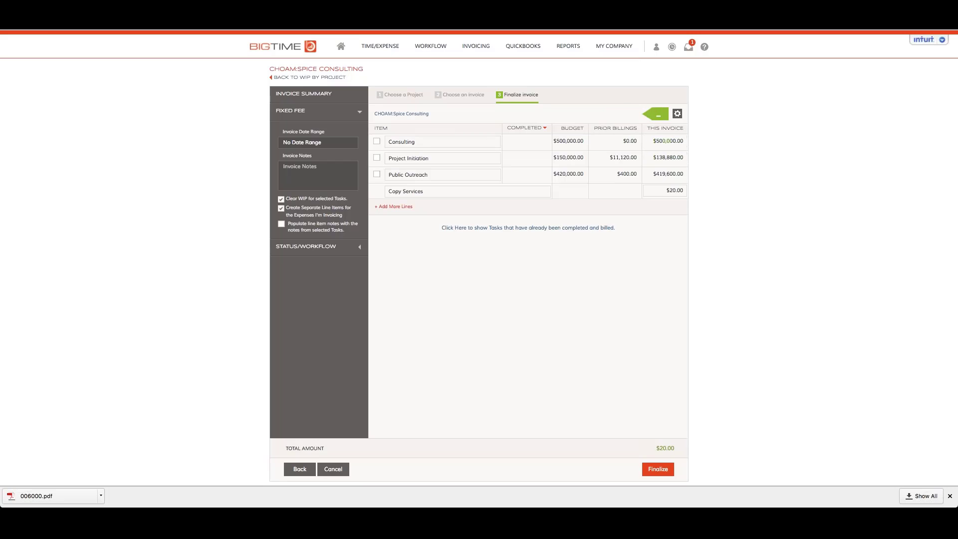
Step: Bill by percent complete, setting Project Initiation to 50% and Consulting to 5%
click(544, 128)
click(520, 147)
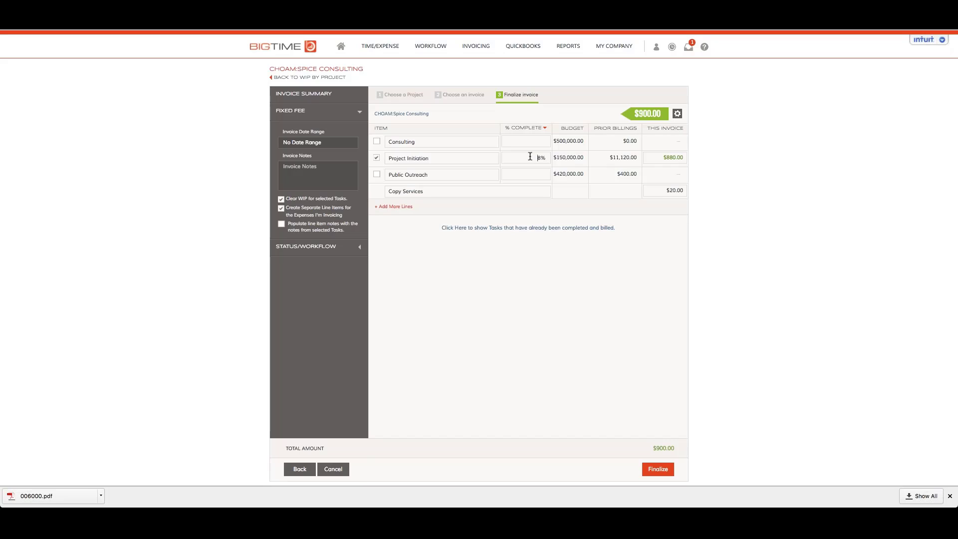
drag(539, 158, 563, 157)
text(50.00)
key(Tab)
click(377, 142)
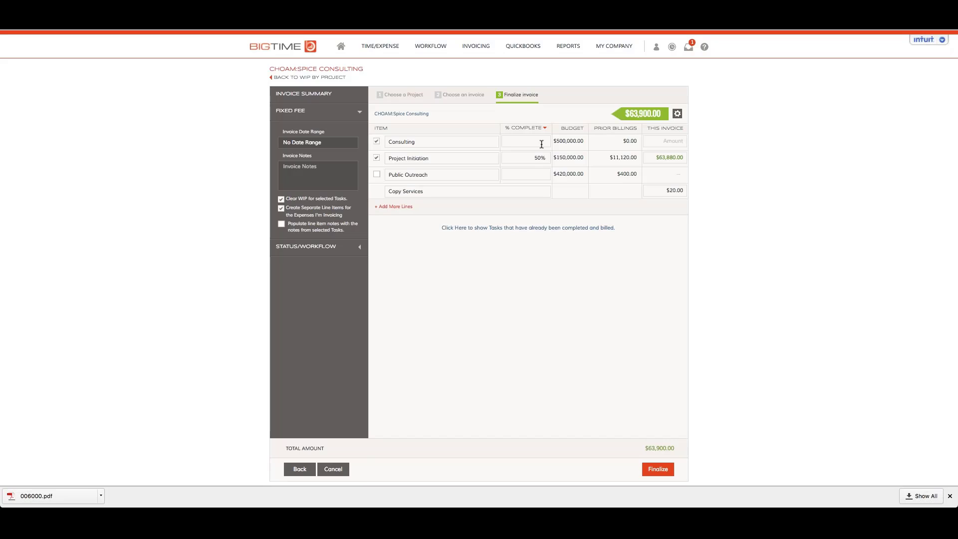
text(50)
key(BackSpace)
Step: Finalize the CHOAM:Spice Consulting fixed fee invoice and expand its activity feed
click(659, 470)
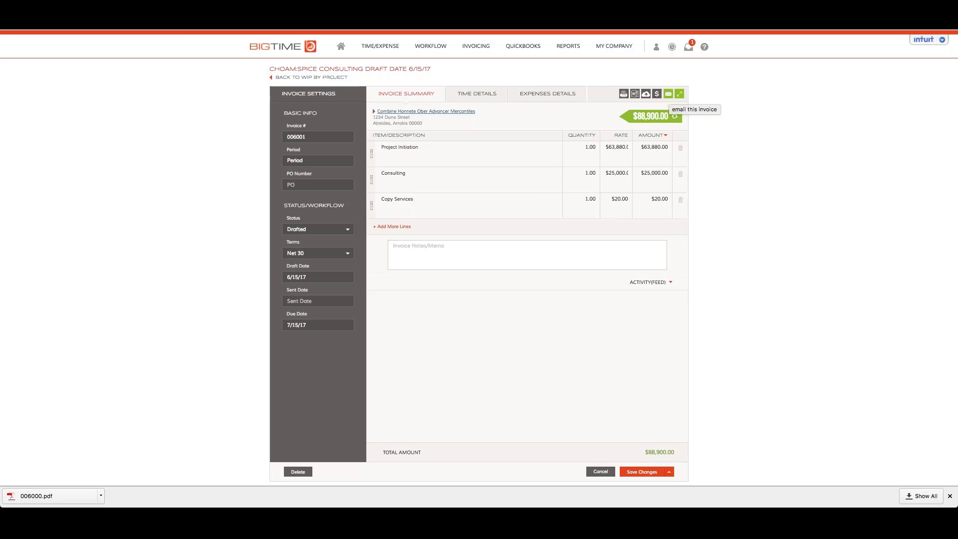
click(671, 283)
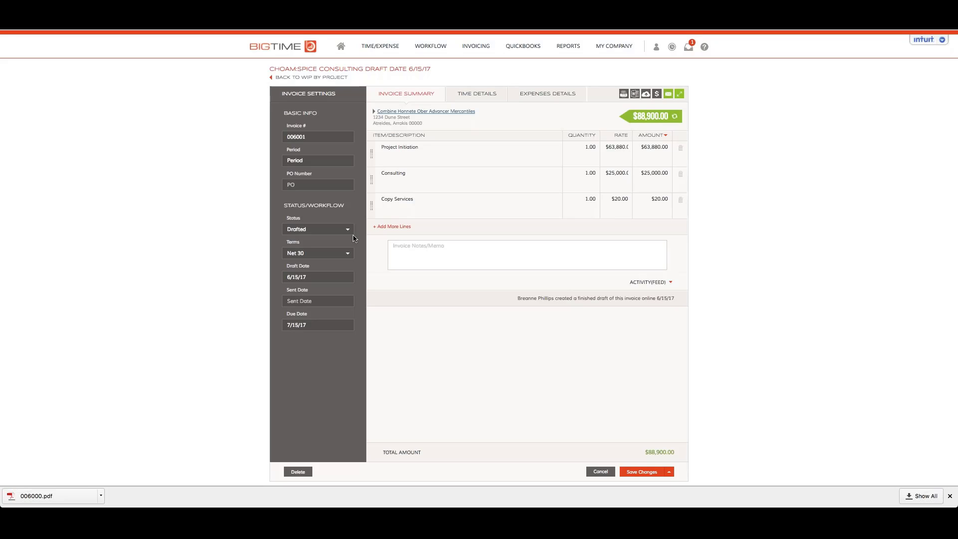
Step: Link the Project Initiation line to Consulting, Consulting to Hours and Copy Services to Project Initiation, and post the invoice to QuickBooks
click(646, 96)
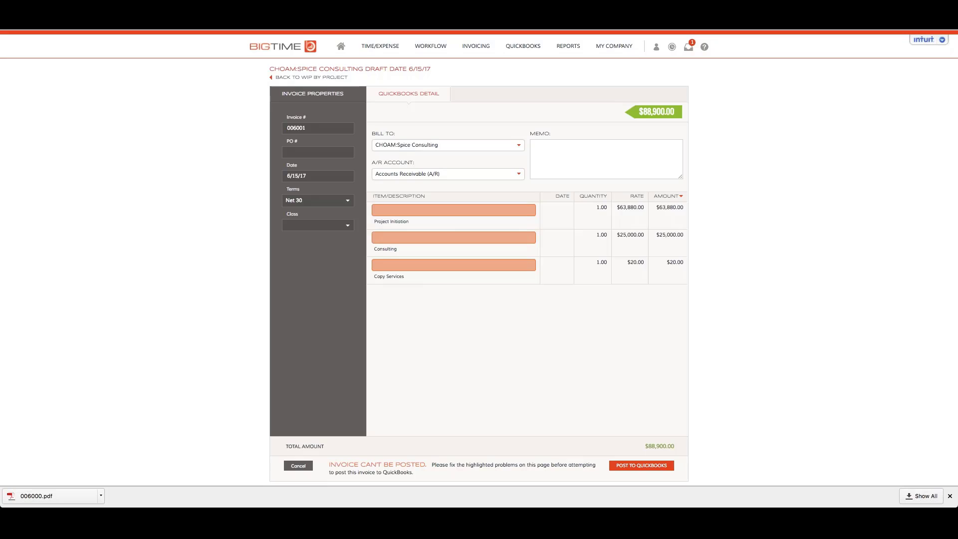
mouse_move(409, 212)
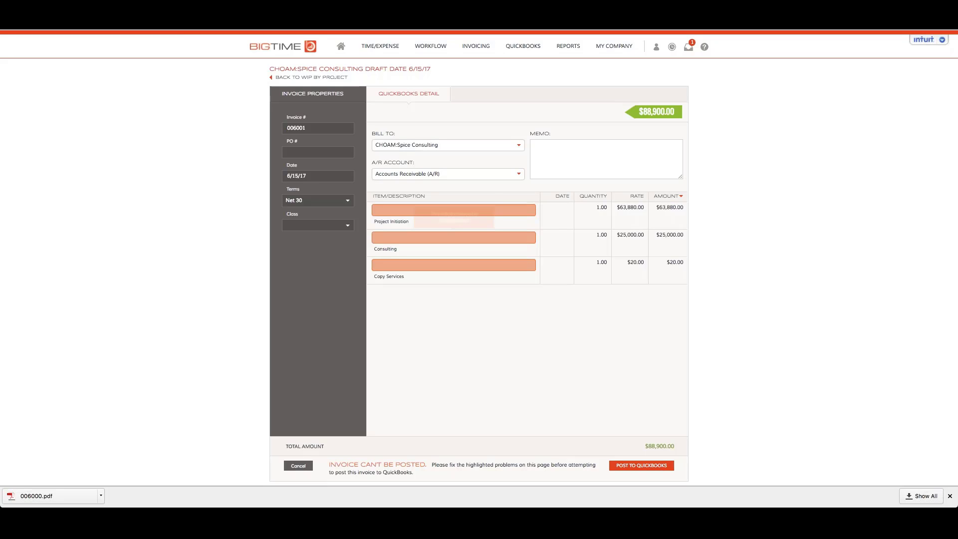
click(457, 210)
click(444, 218)
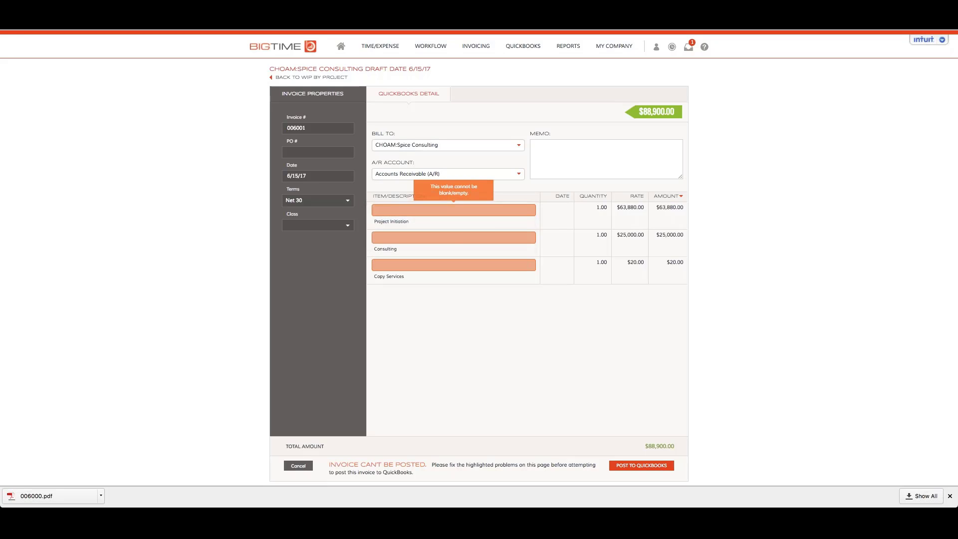
click(497, 241)
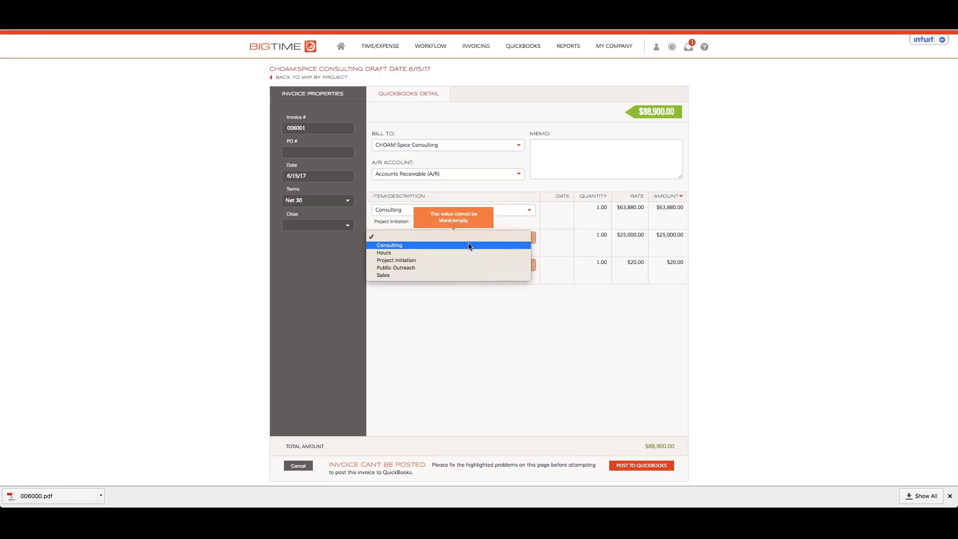
click(444, 250)
click(444, 268)
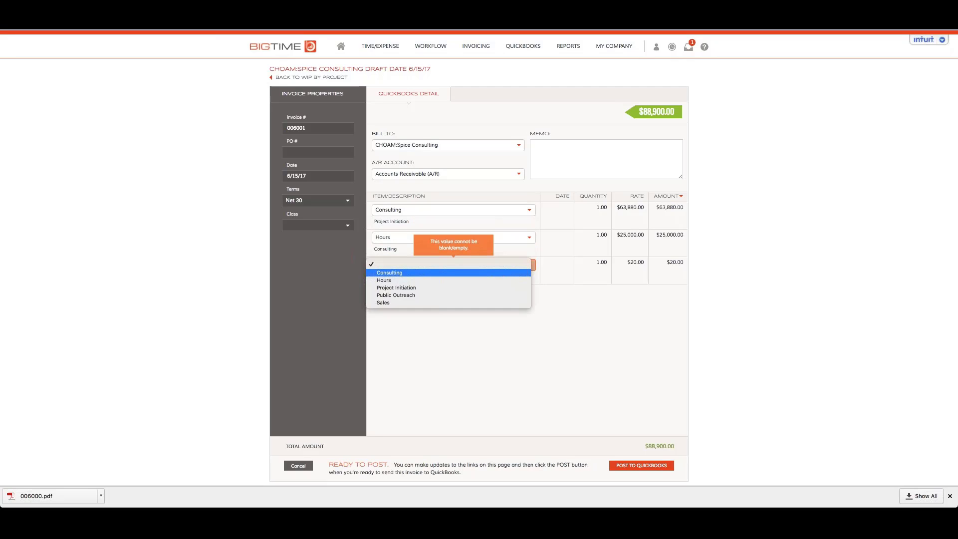
click(429, 288)
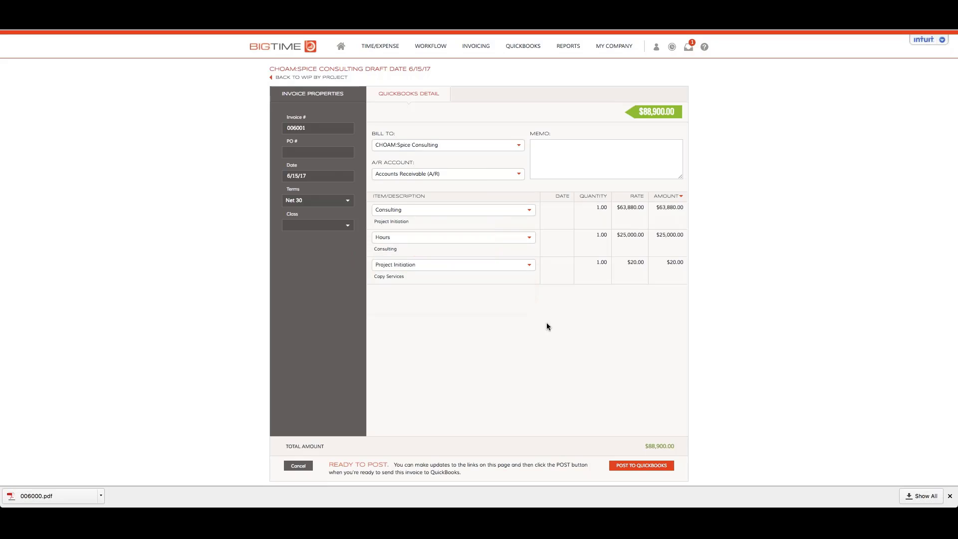
click(641, 468)
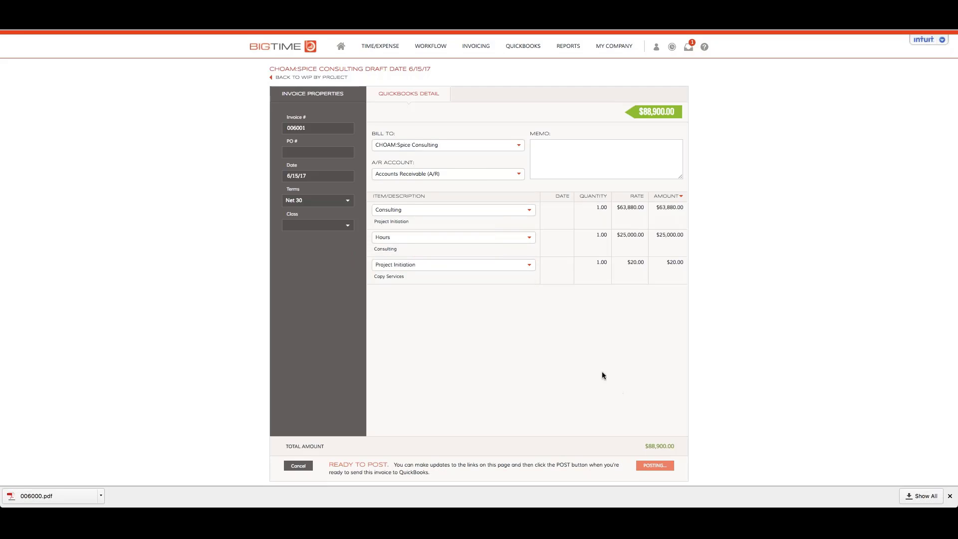